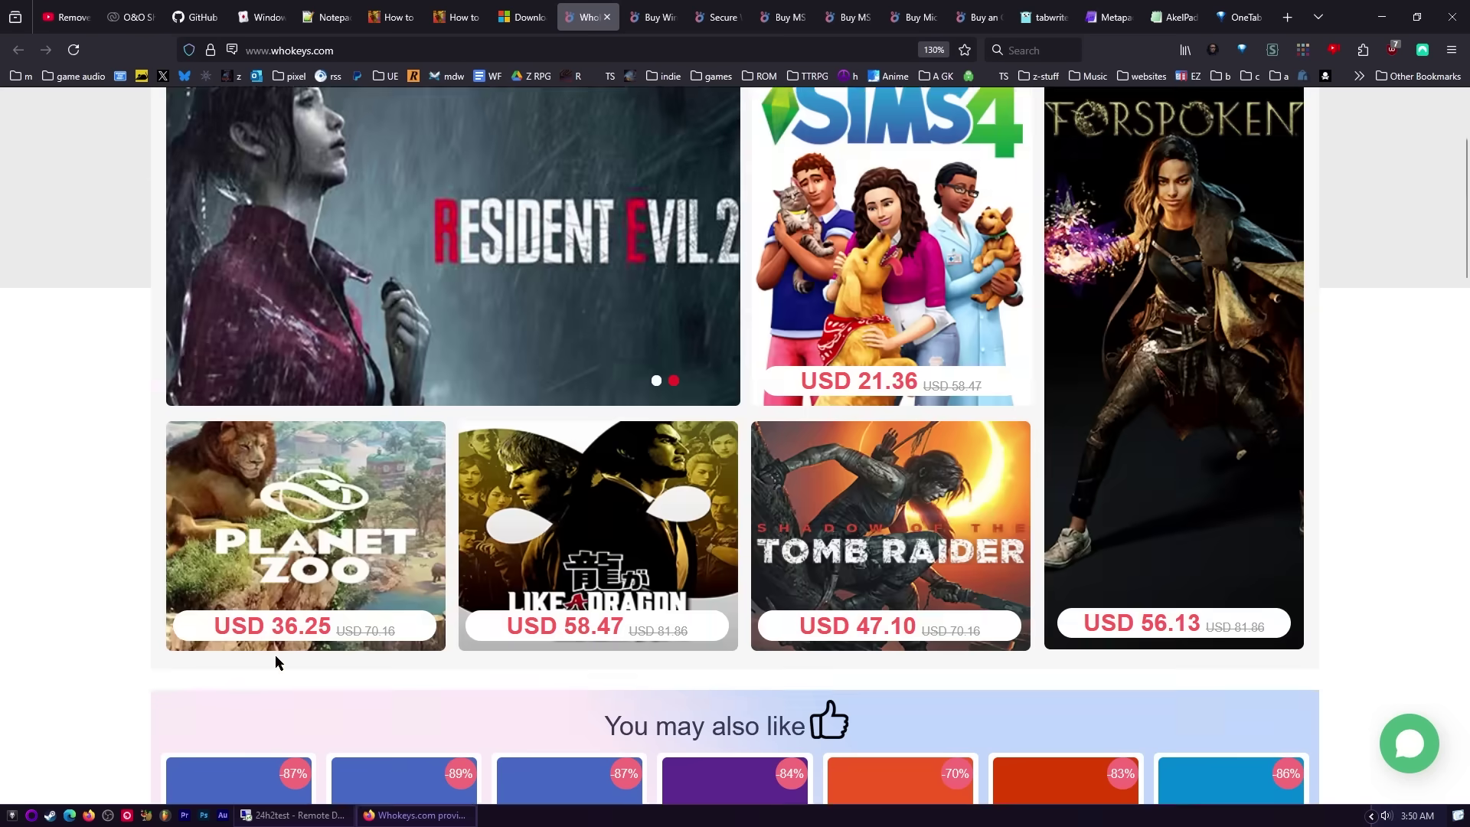
# Step: Browse the discounted Windows and Office keys in the store's "You may also like" section
pyautogui.scroll(-6, 274, 654)
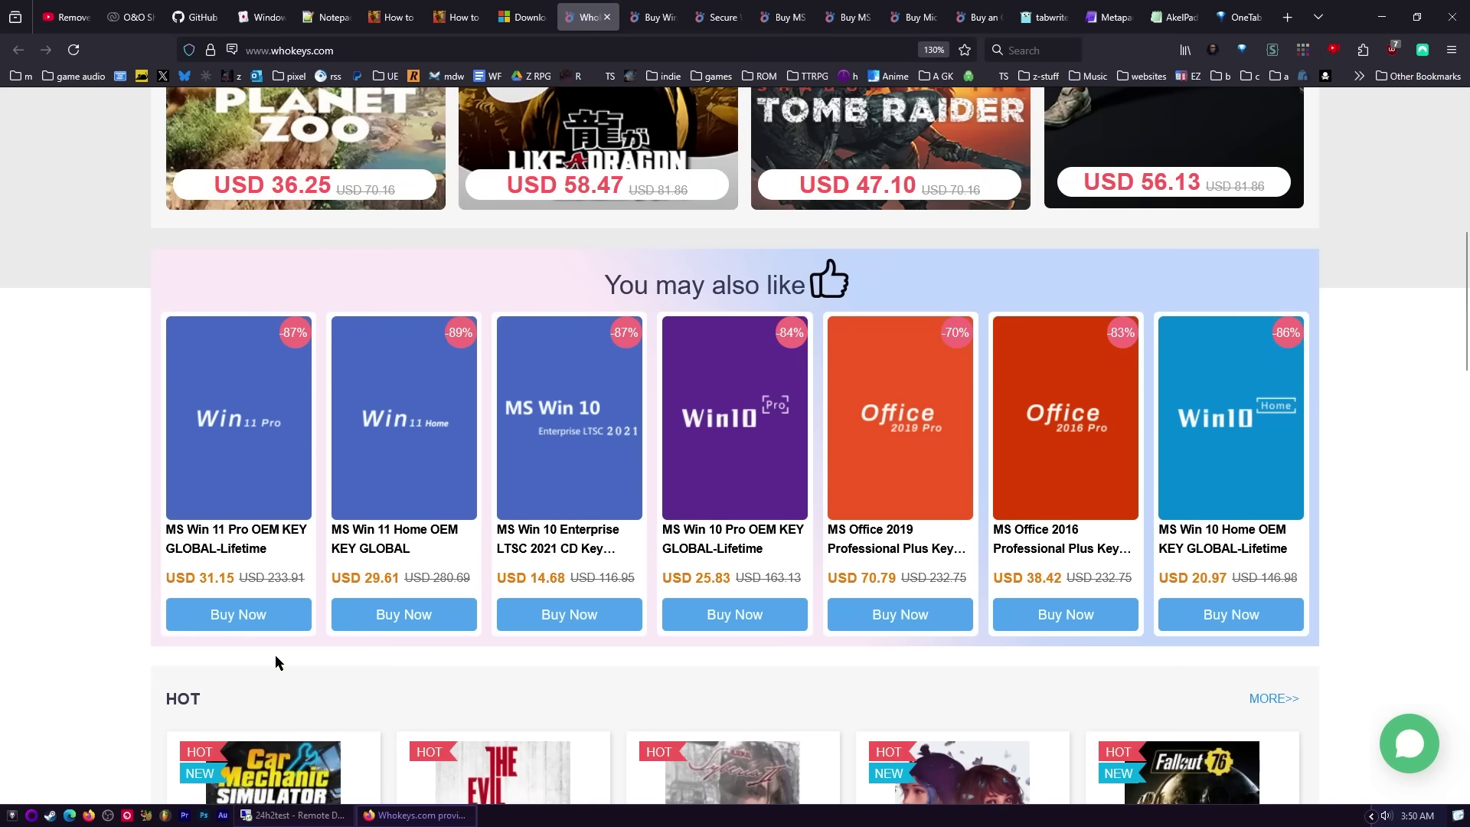
pyautogui.scroll(-2, 274, 655)
pyautogui.scroll(4, 274, 655)
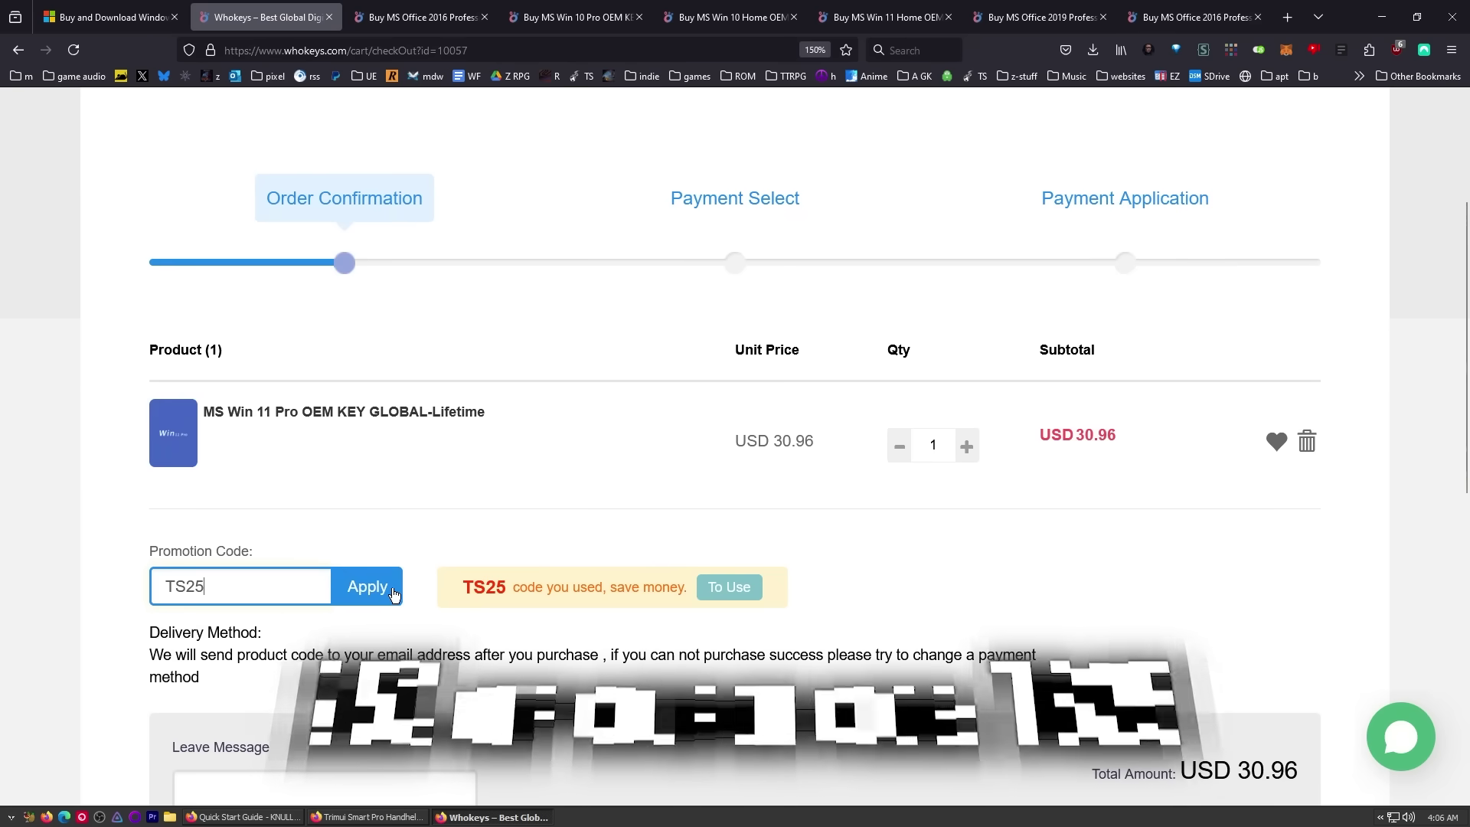
# Step: Apply the promotion code TS25 to the MS Win 11 Pro OEM key order and check the discounted subtotal
pyautogui.click(387, 594)
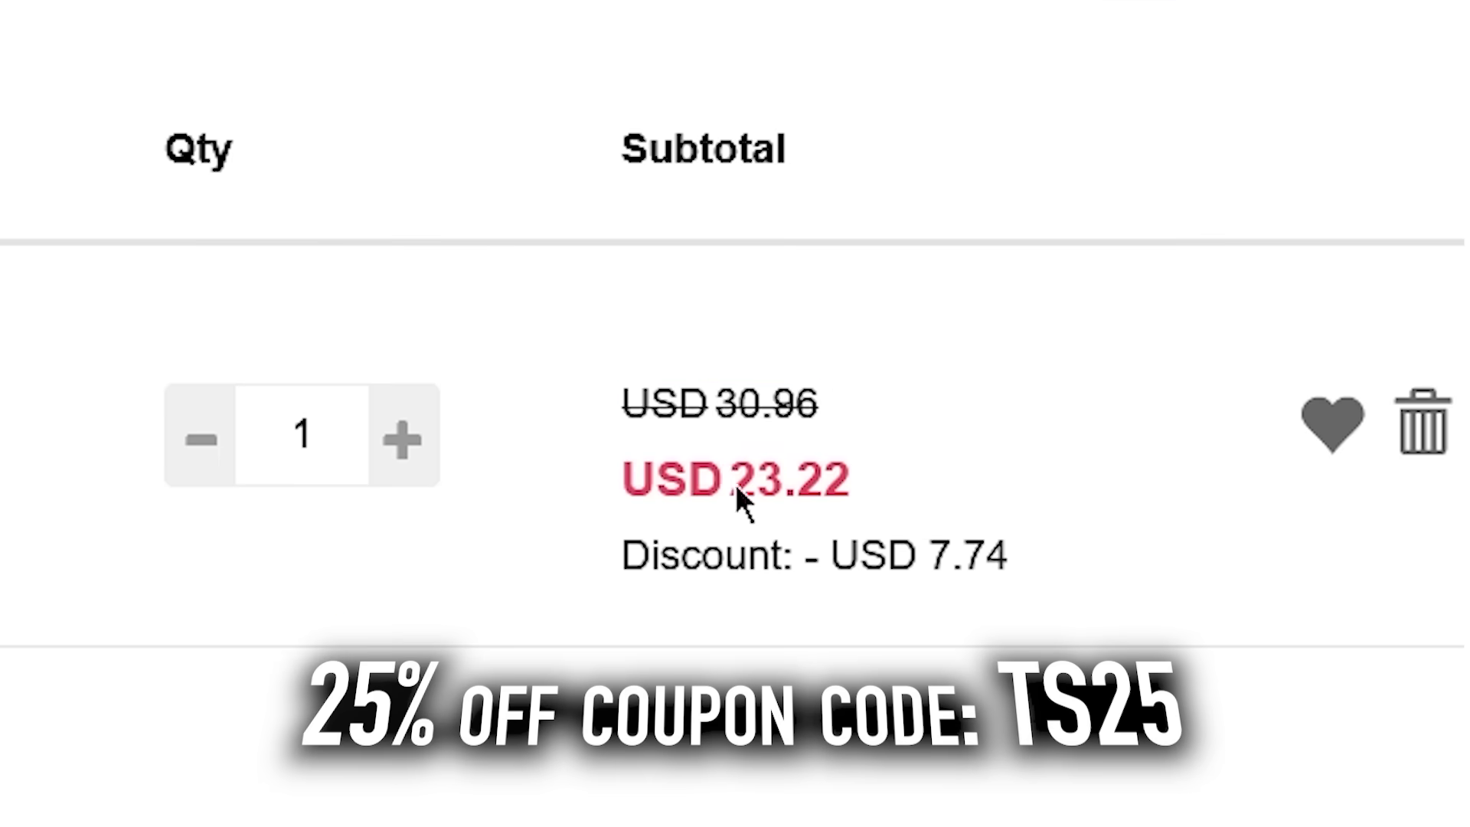
pyautogui.moveTo(1080, 464); pyautogui.dragTo(1039, 434)
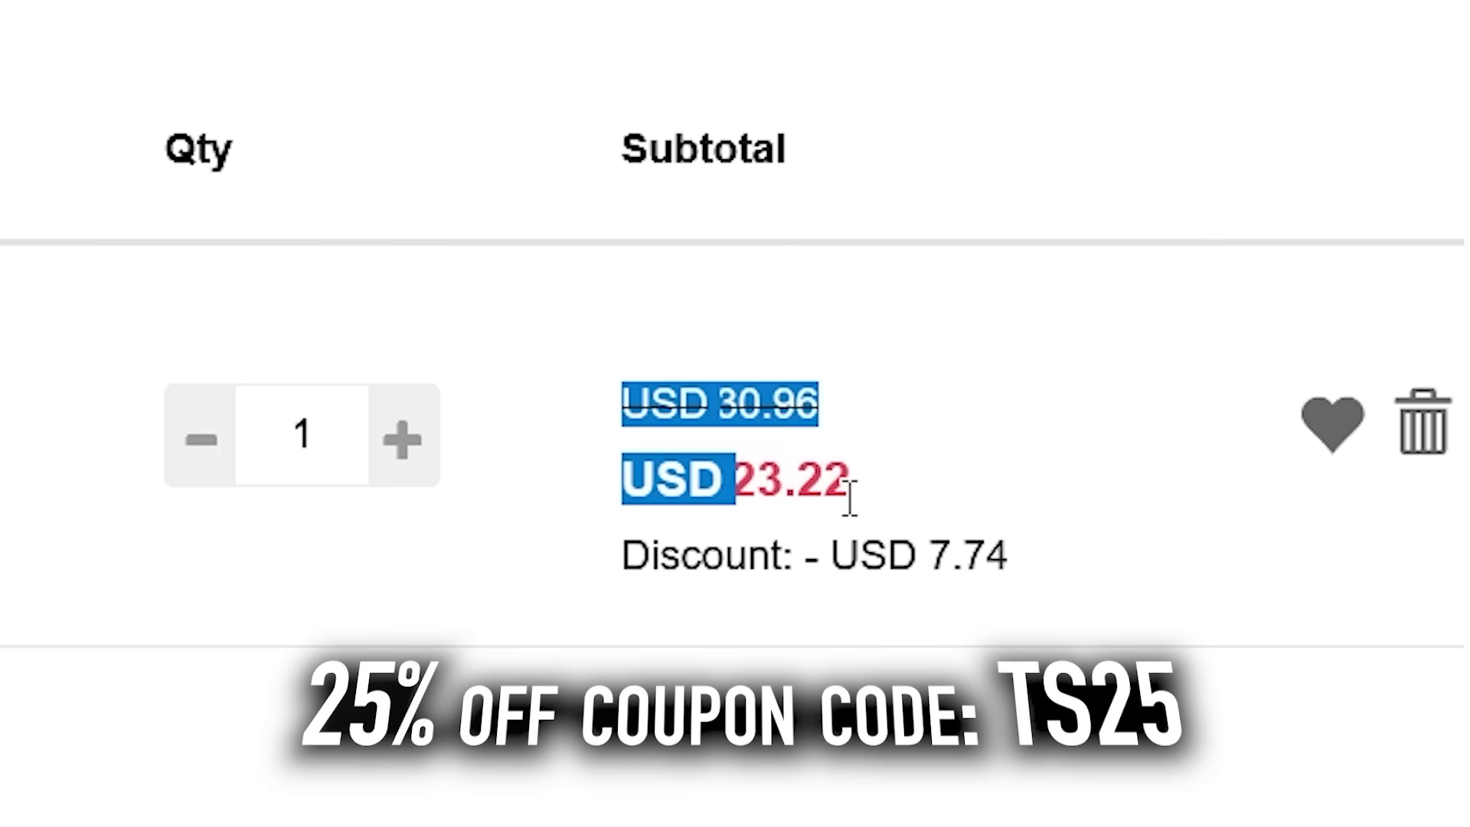
pyautogui.click(1115, 466)
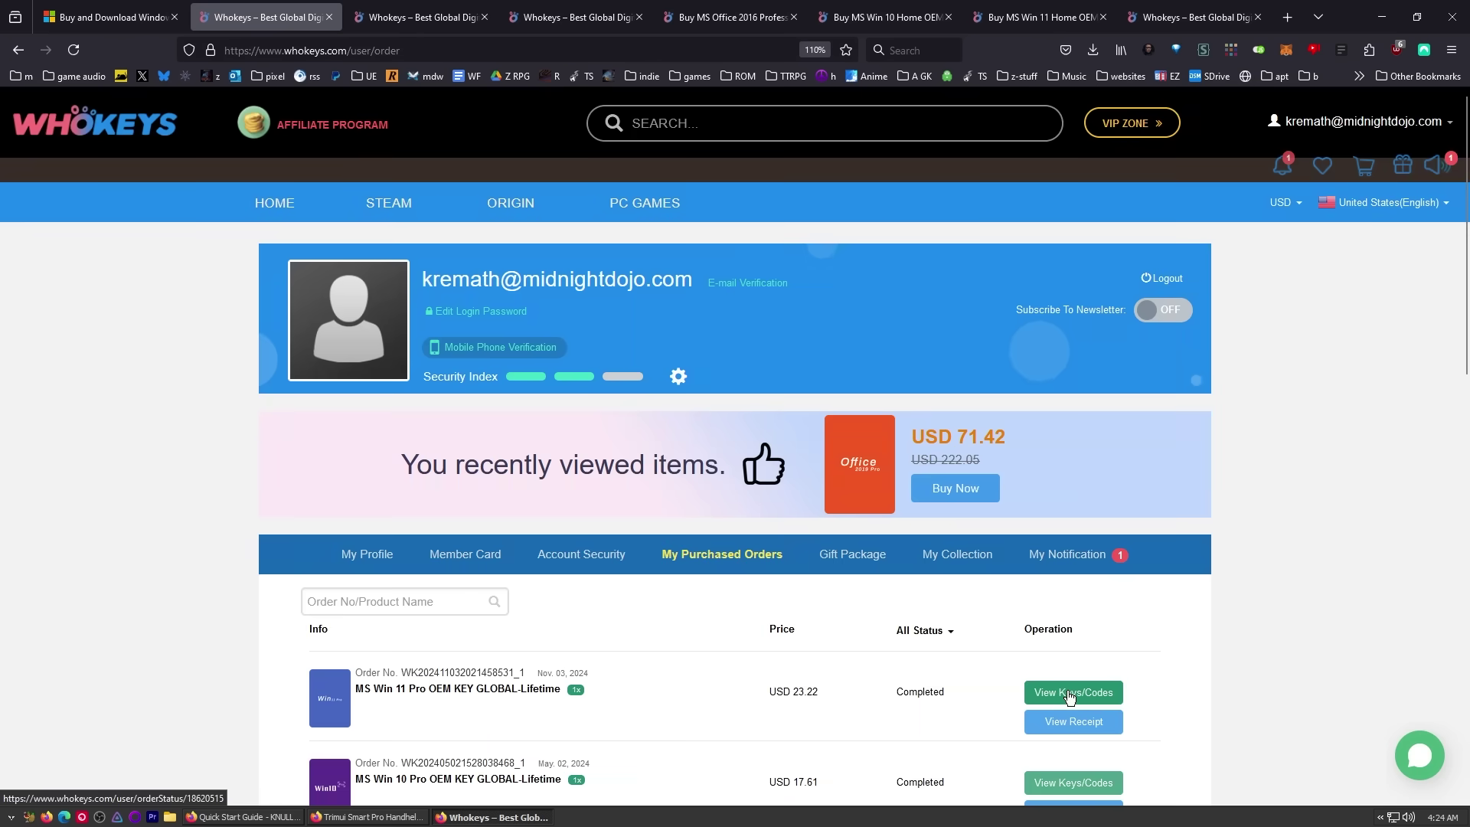
# Step: Open the key details of the purchased MS Win 11 Pro OEM order, reveal the product key and select it
pyautogui.click(1069, 694)
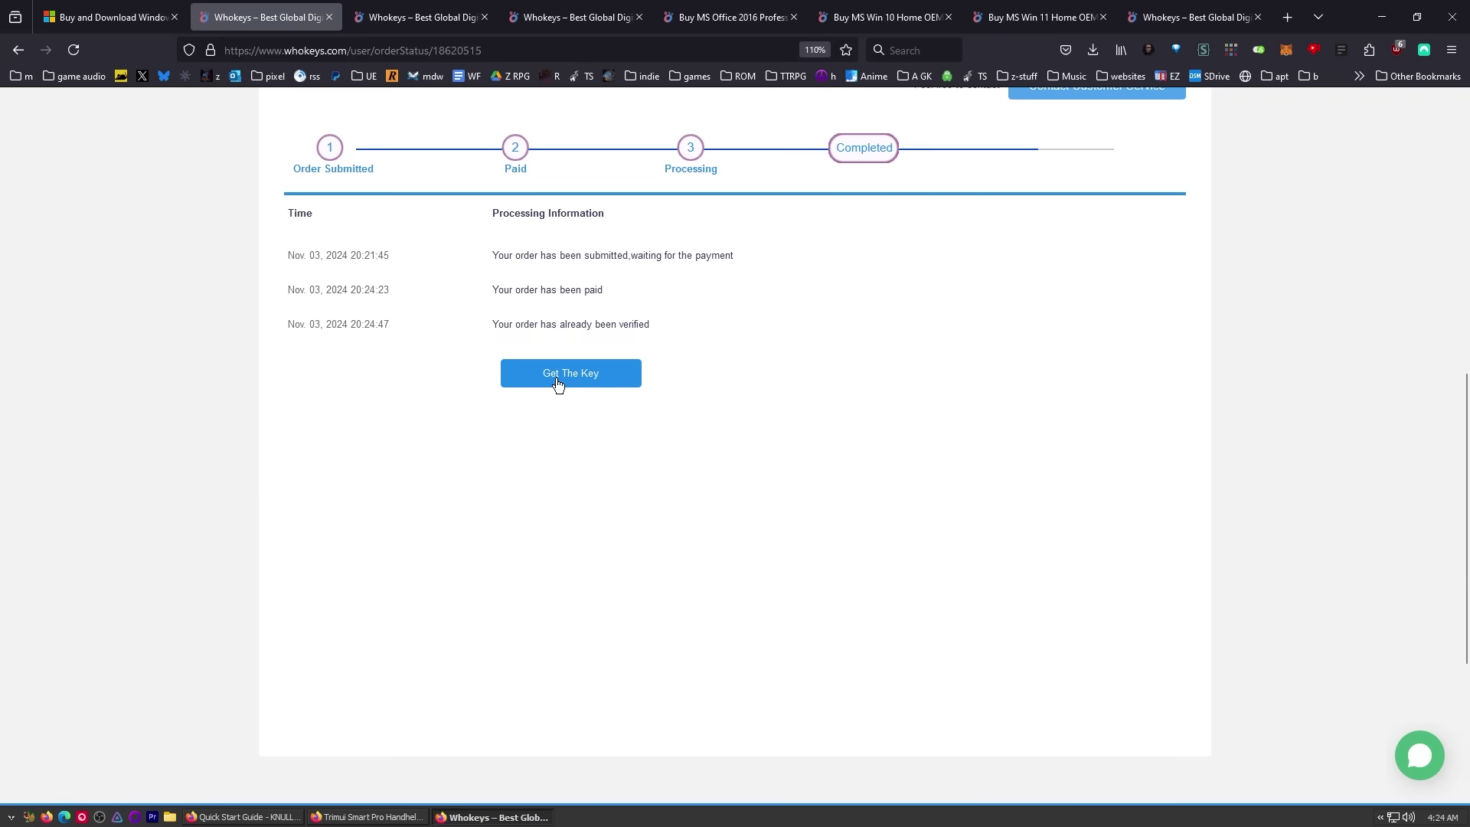
pyautogui.click(558, 384)
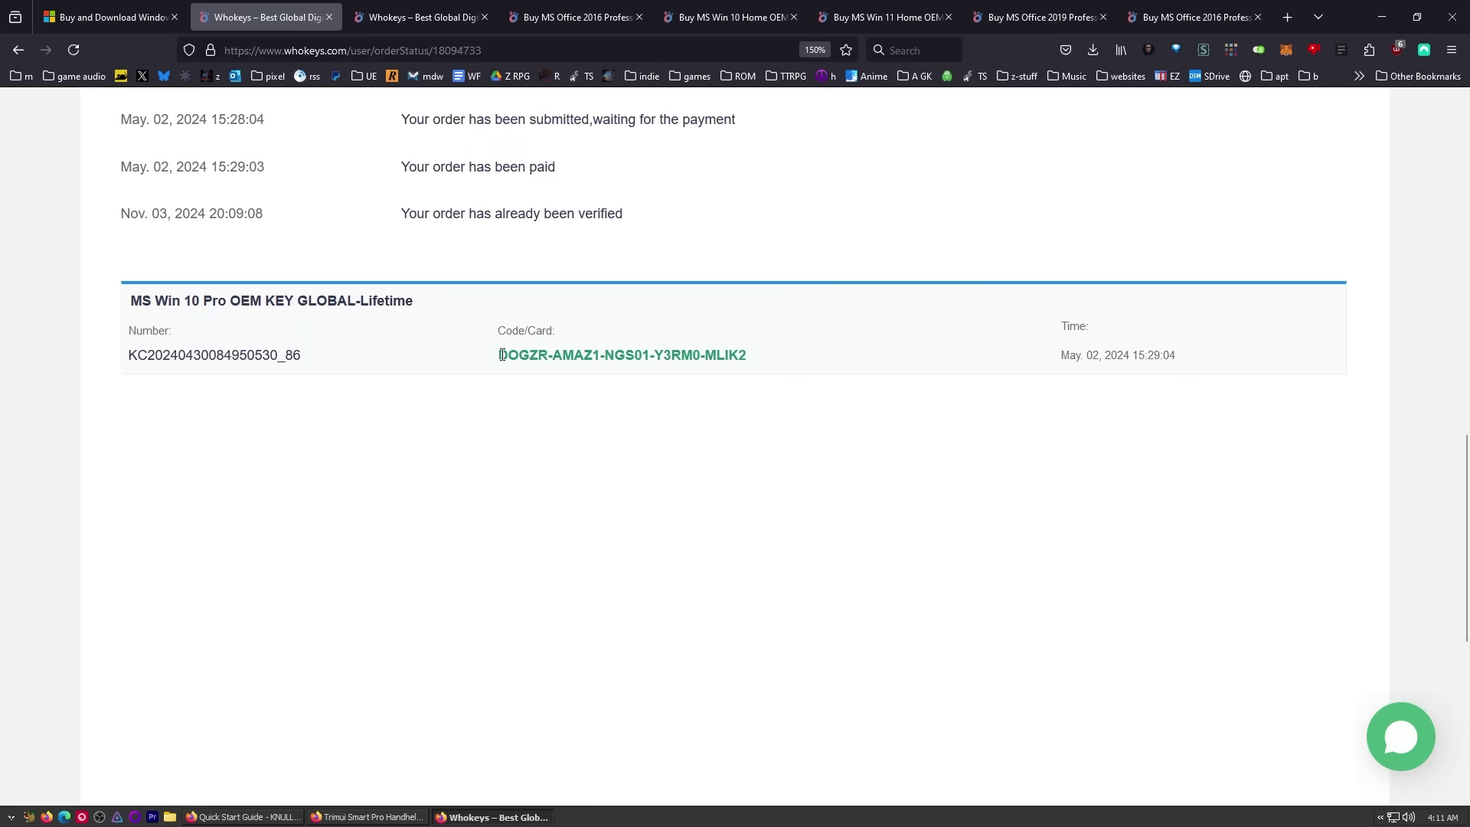
pyautogui.moveTo(502, 355); pyautogui.dragTo(763, 364)
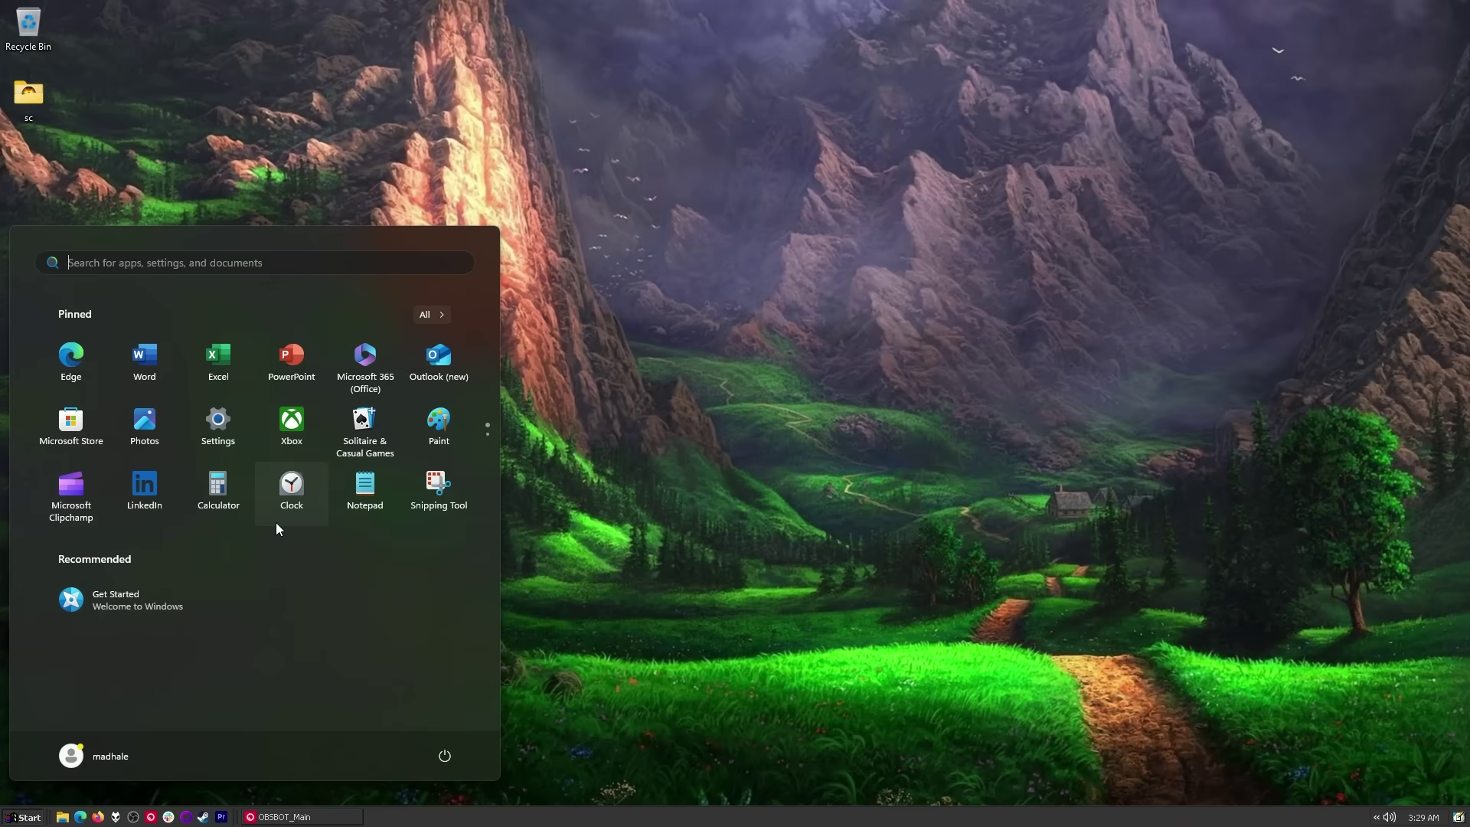
# Step: Search Windows for "activate" and open the Activation settings
pyautogui.click(181, 264)
pyautogui.write('ac')
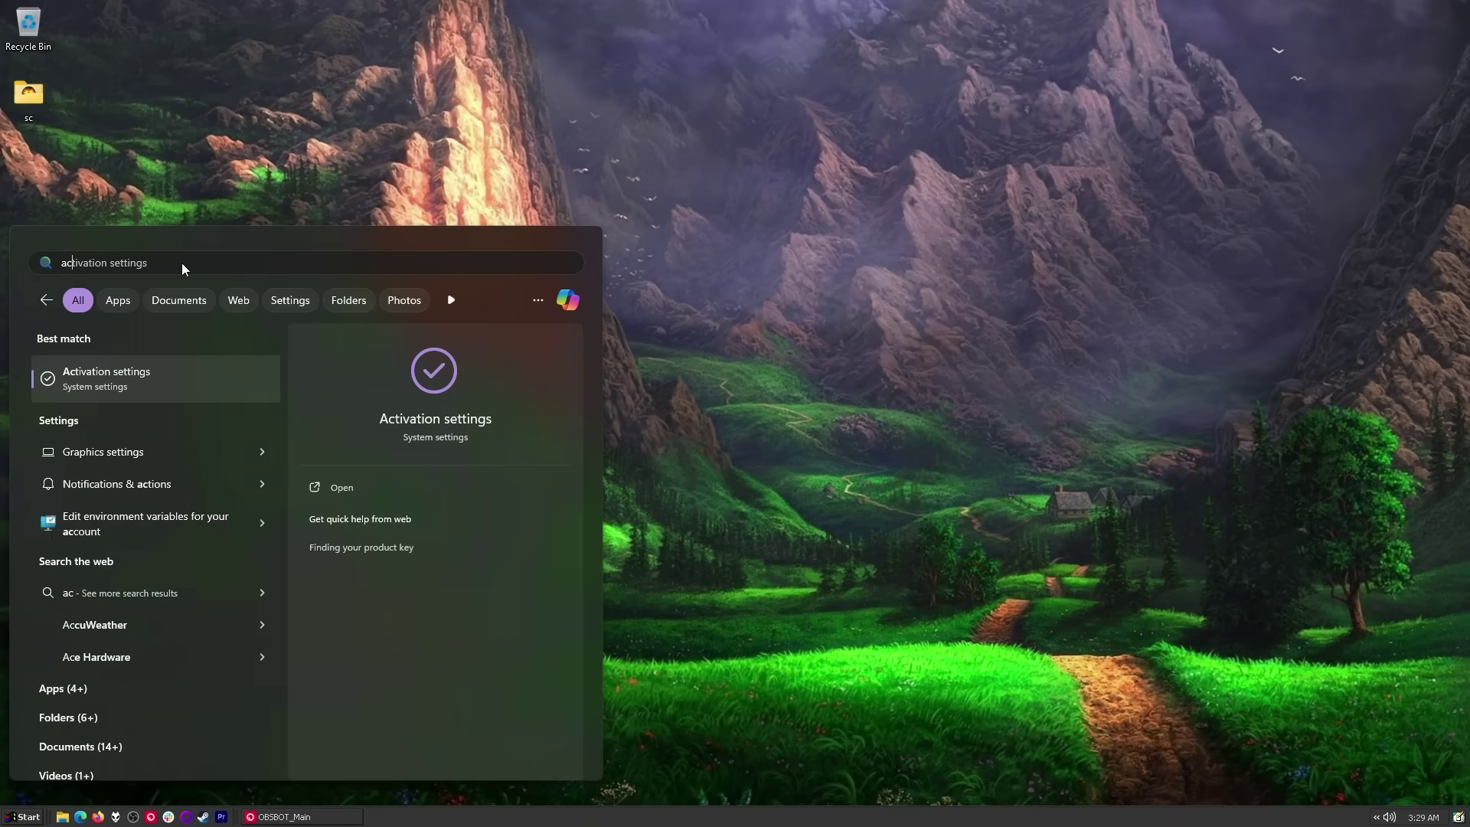
pyautogui.write('tivate')
pyautogui.click(169, 383)
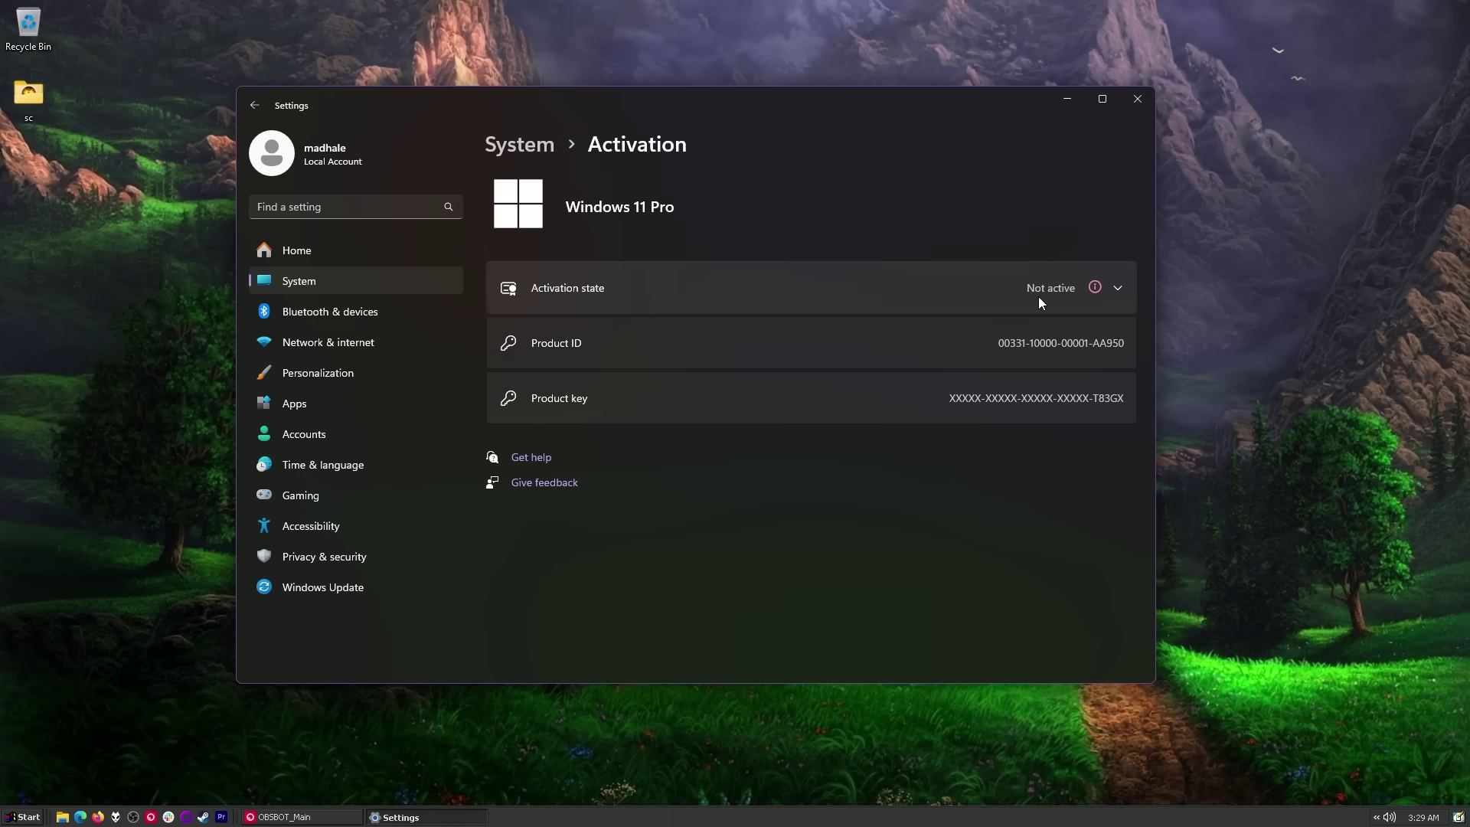
# Step: Change the Windows 11 Pro product key by entering the purchased product key and activate Windows
pyautogui.click(1040, 298)
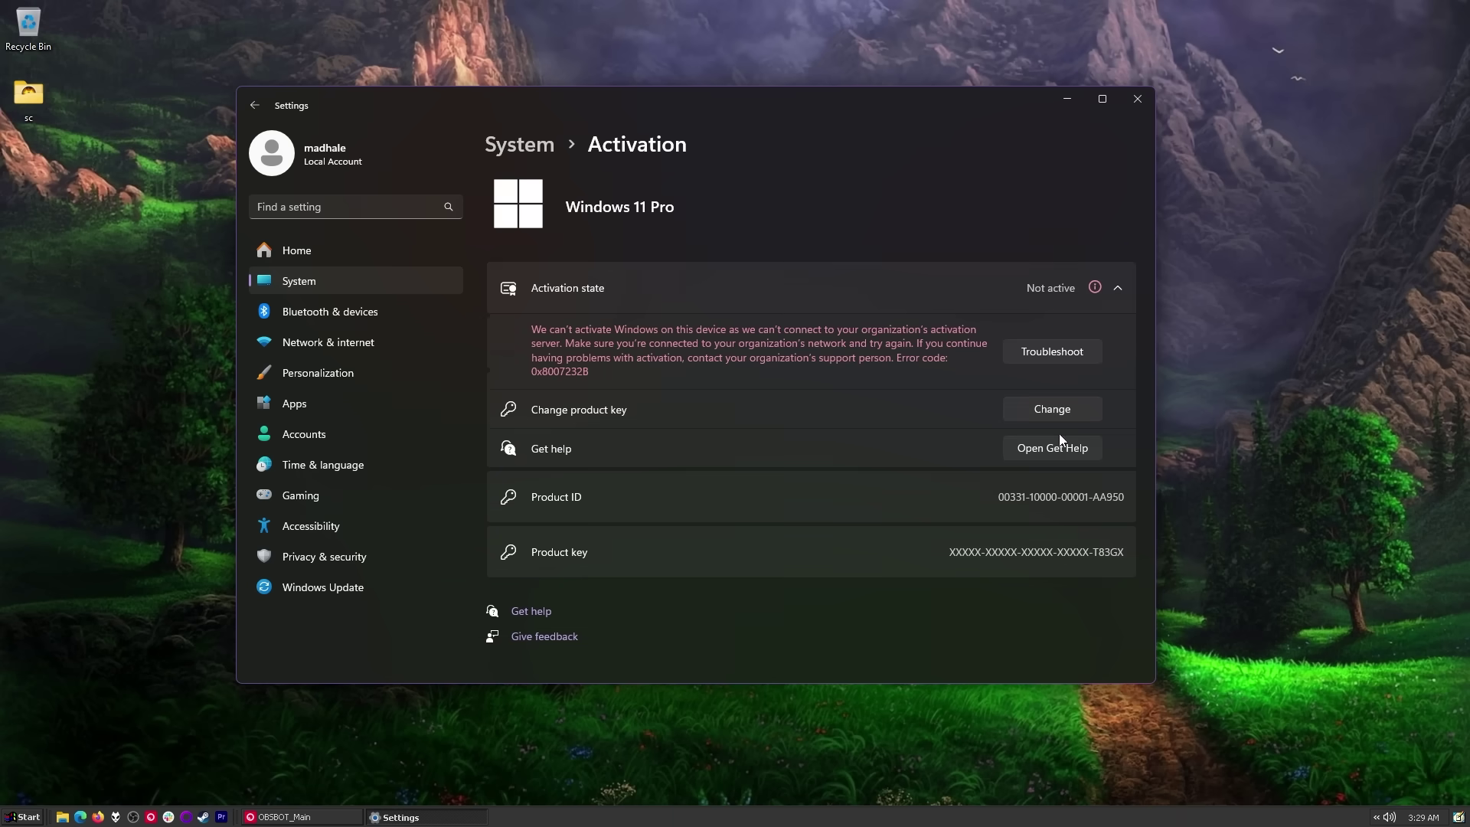
pyautogui.click(1055, 414)
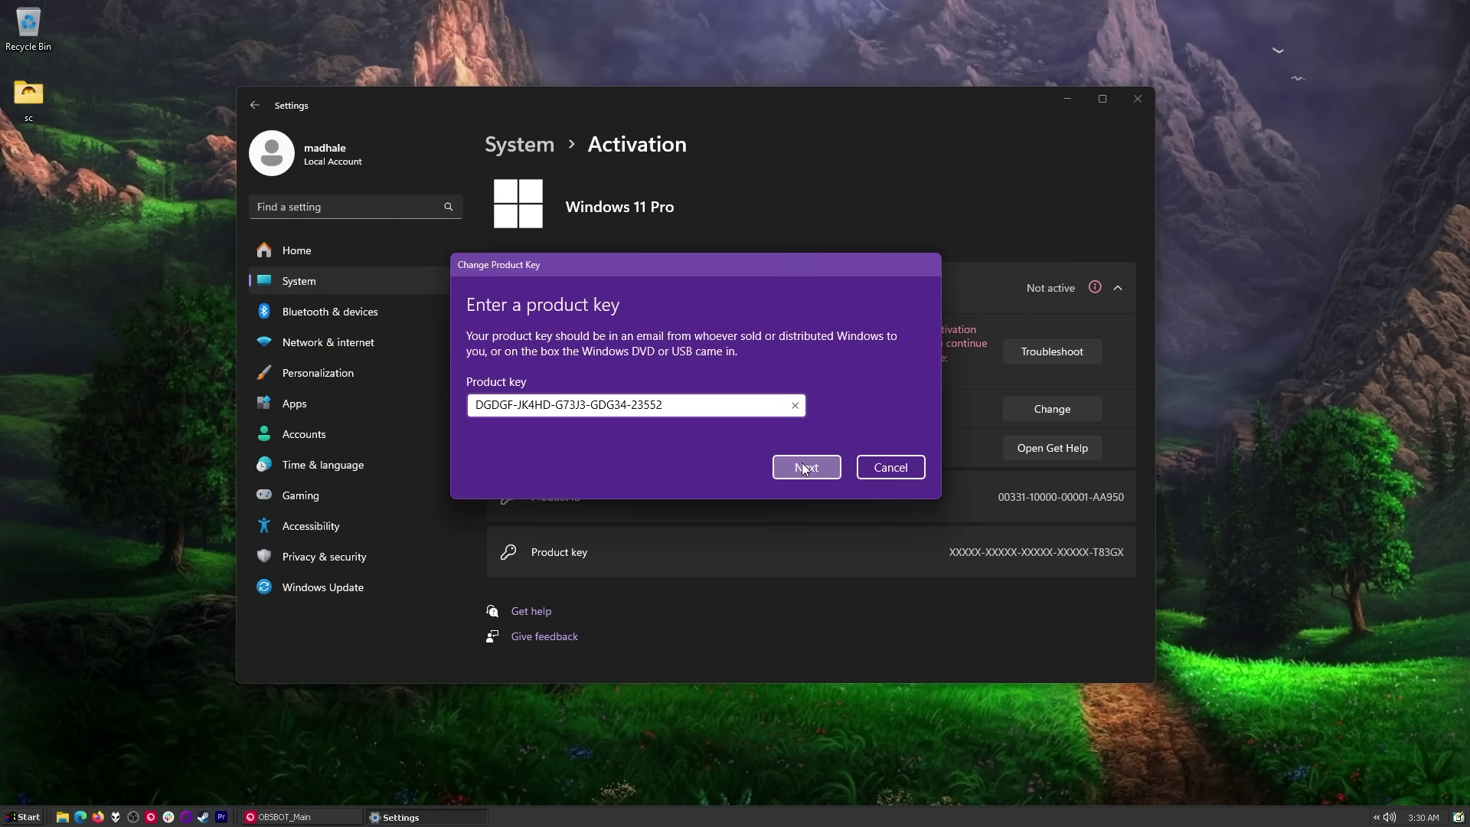
pyautogui.click(802, 462)
pyautogui.click(829, 444)
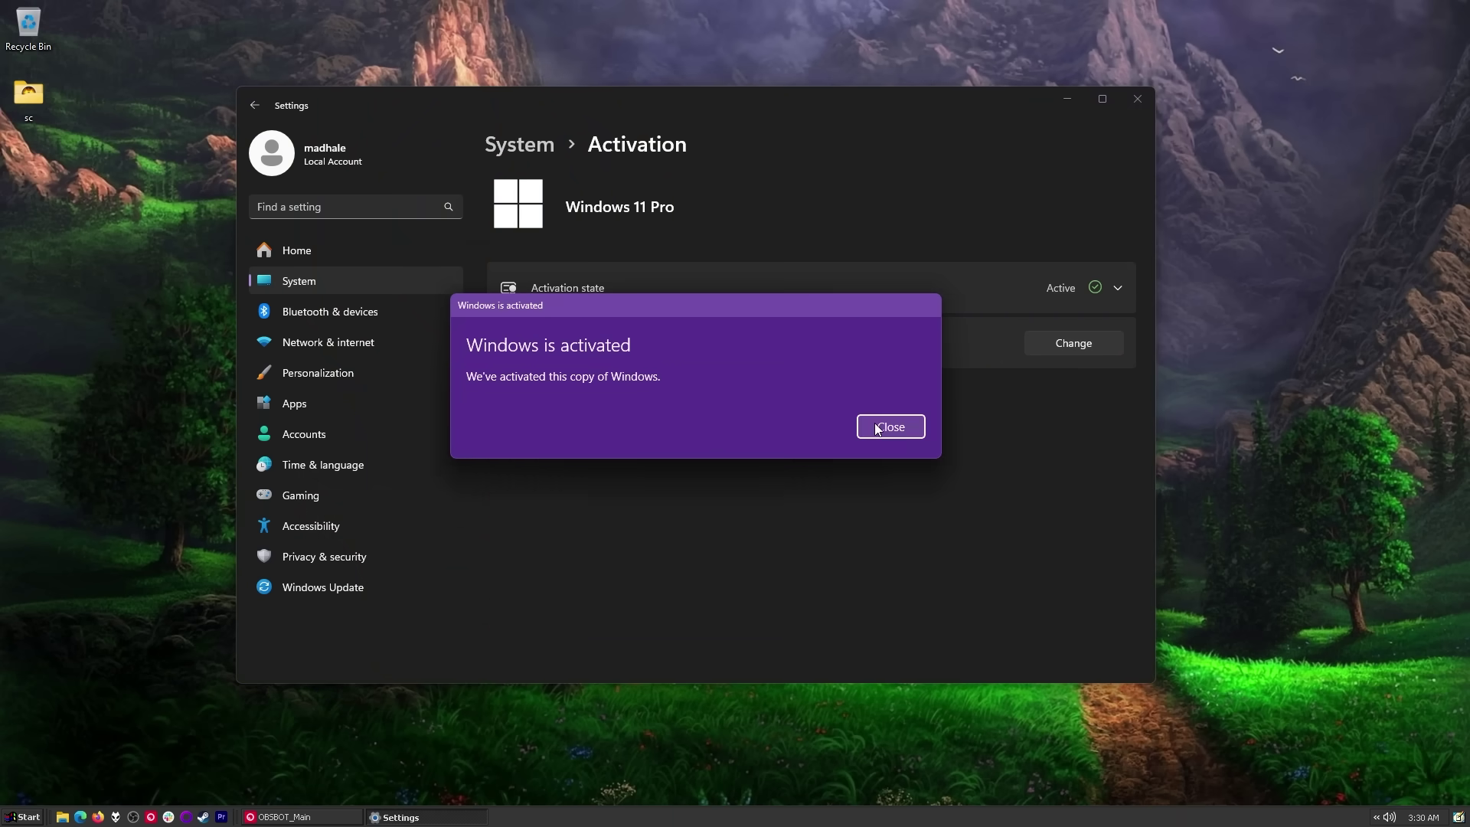
pyautogui.click(882, 426)
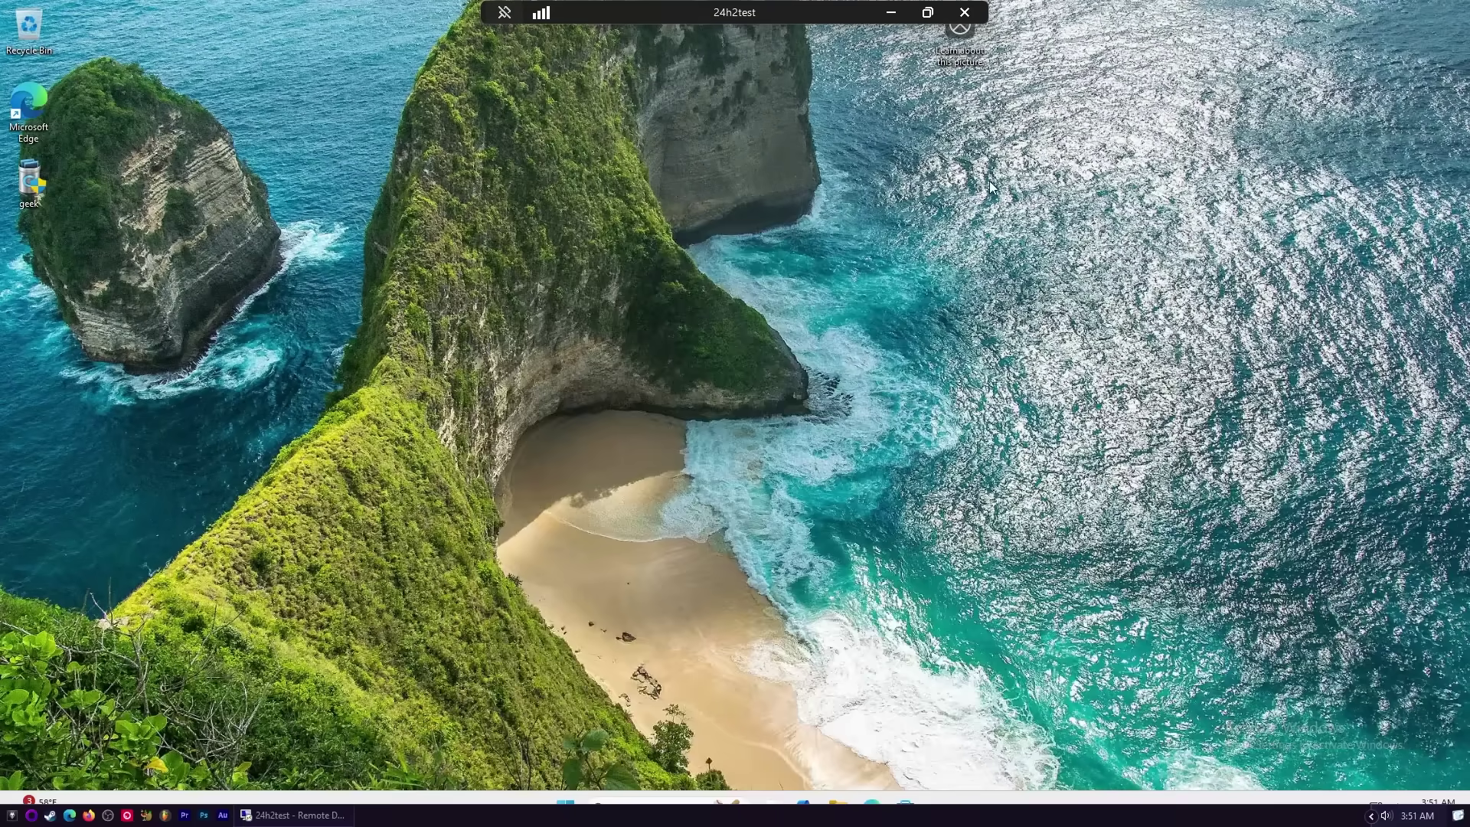
# Step: Uninstall the Microsoft 365 Copilot app pinned in Start on the 24h2test remote desktop
pyautogui.press('super')
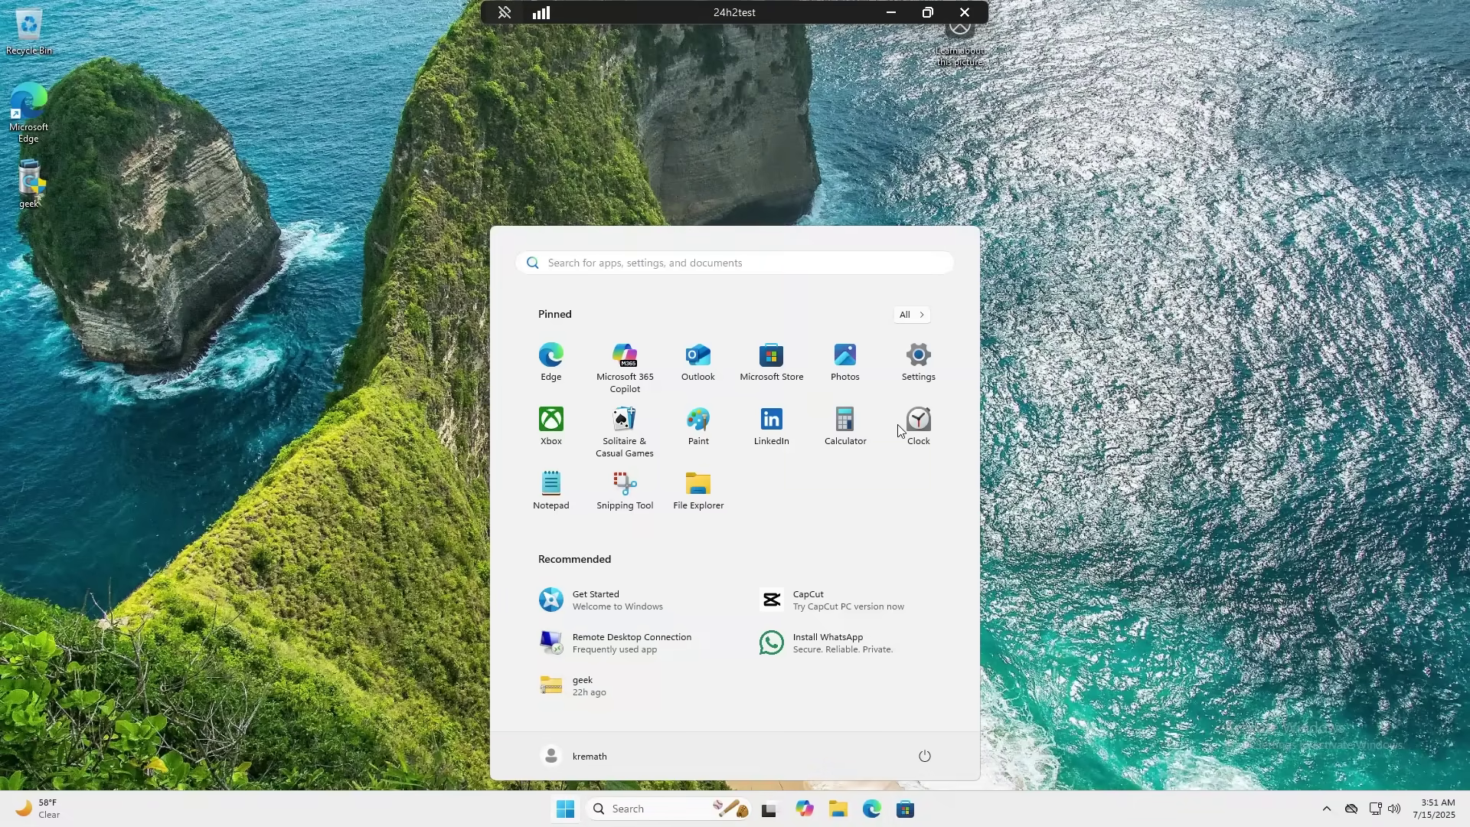
pyautogui.rightClick(625, 393)
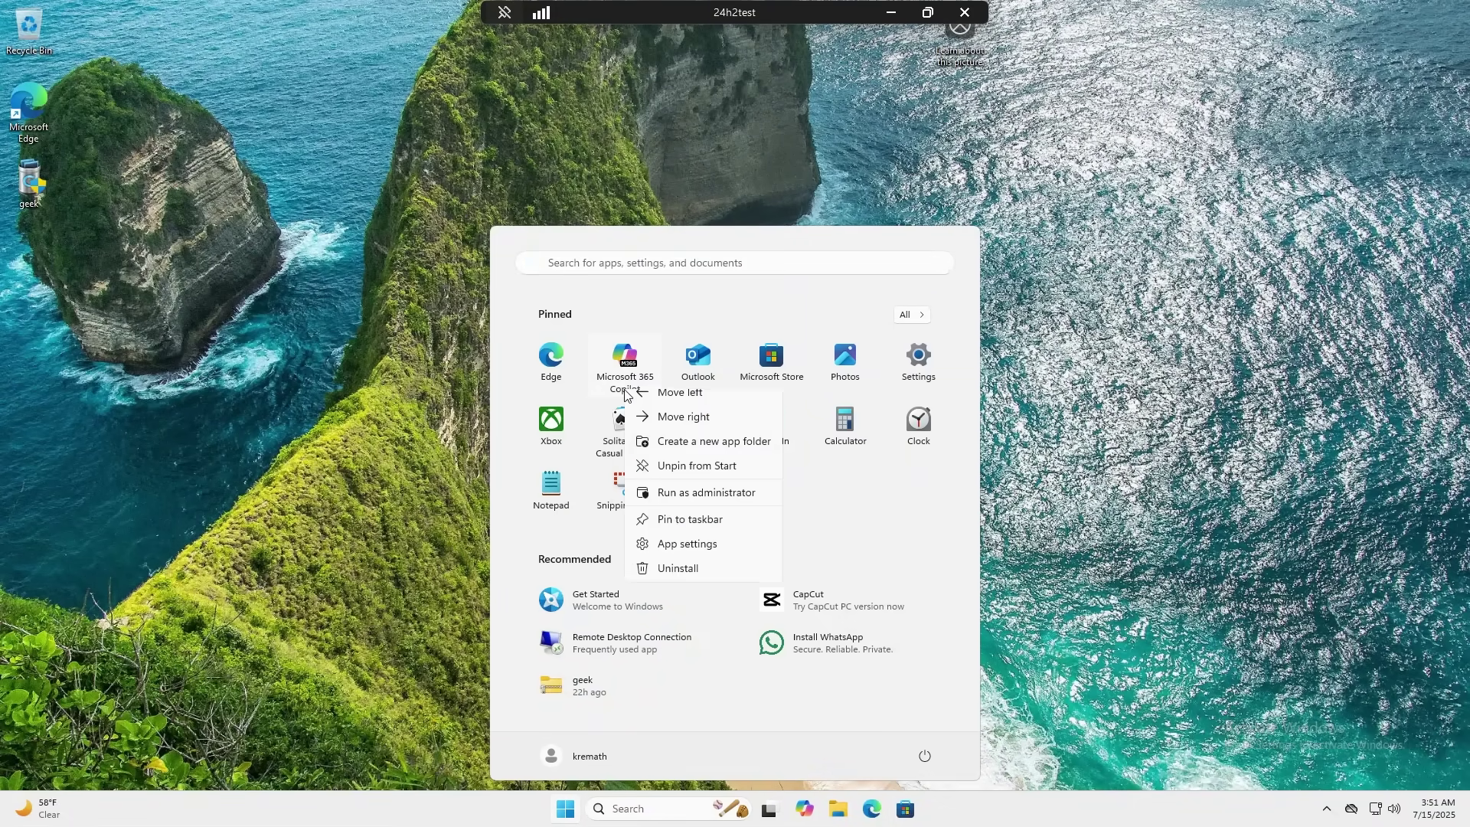
pyautogui.click(677, 574)
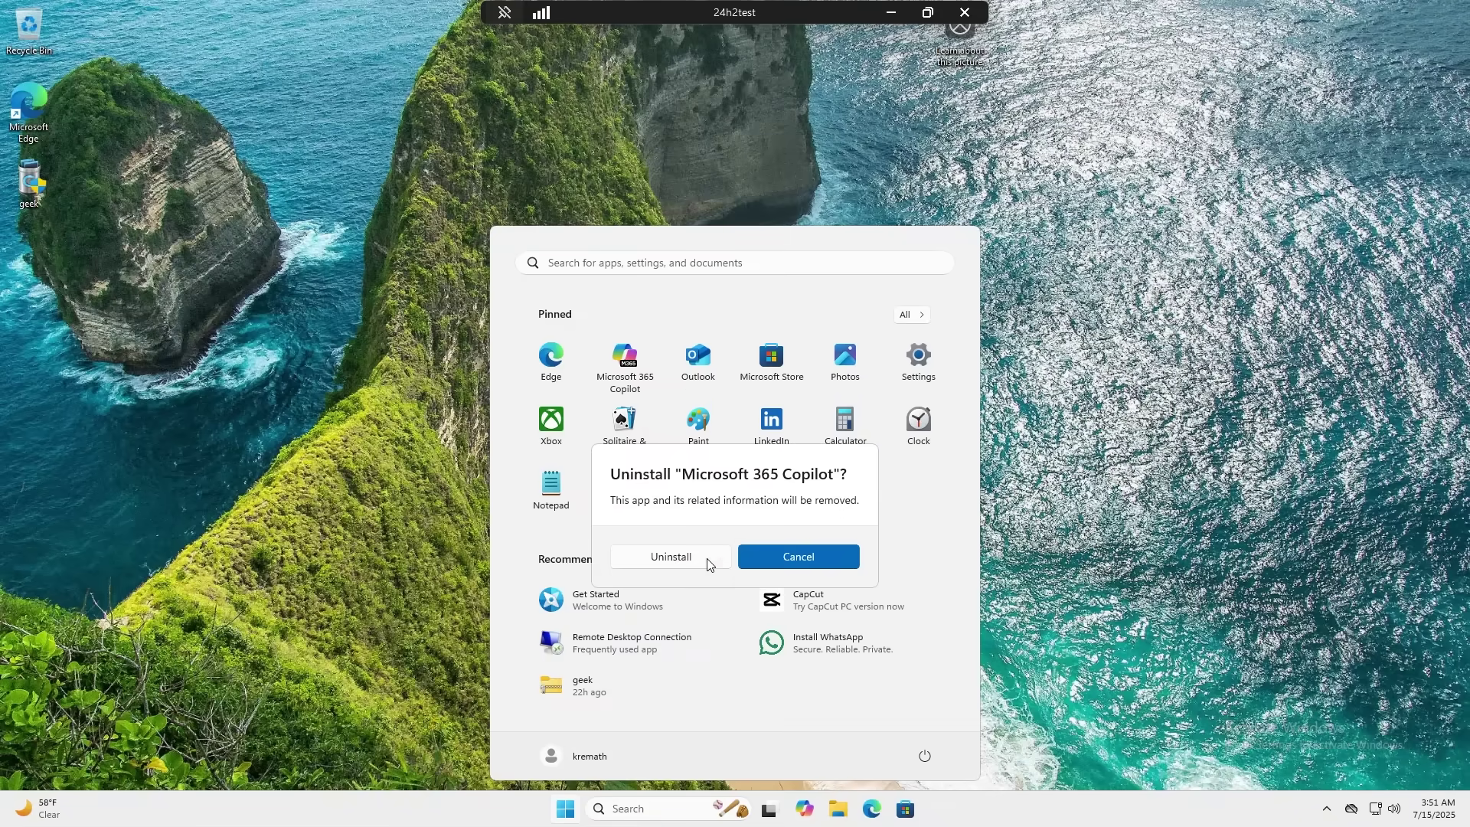
pyautogui.click(671, 557)
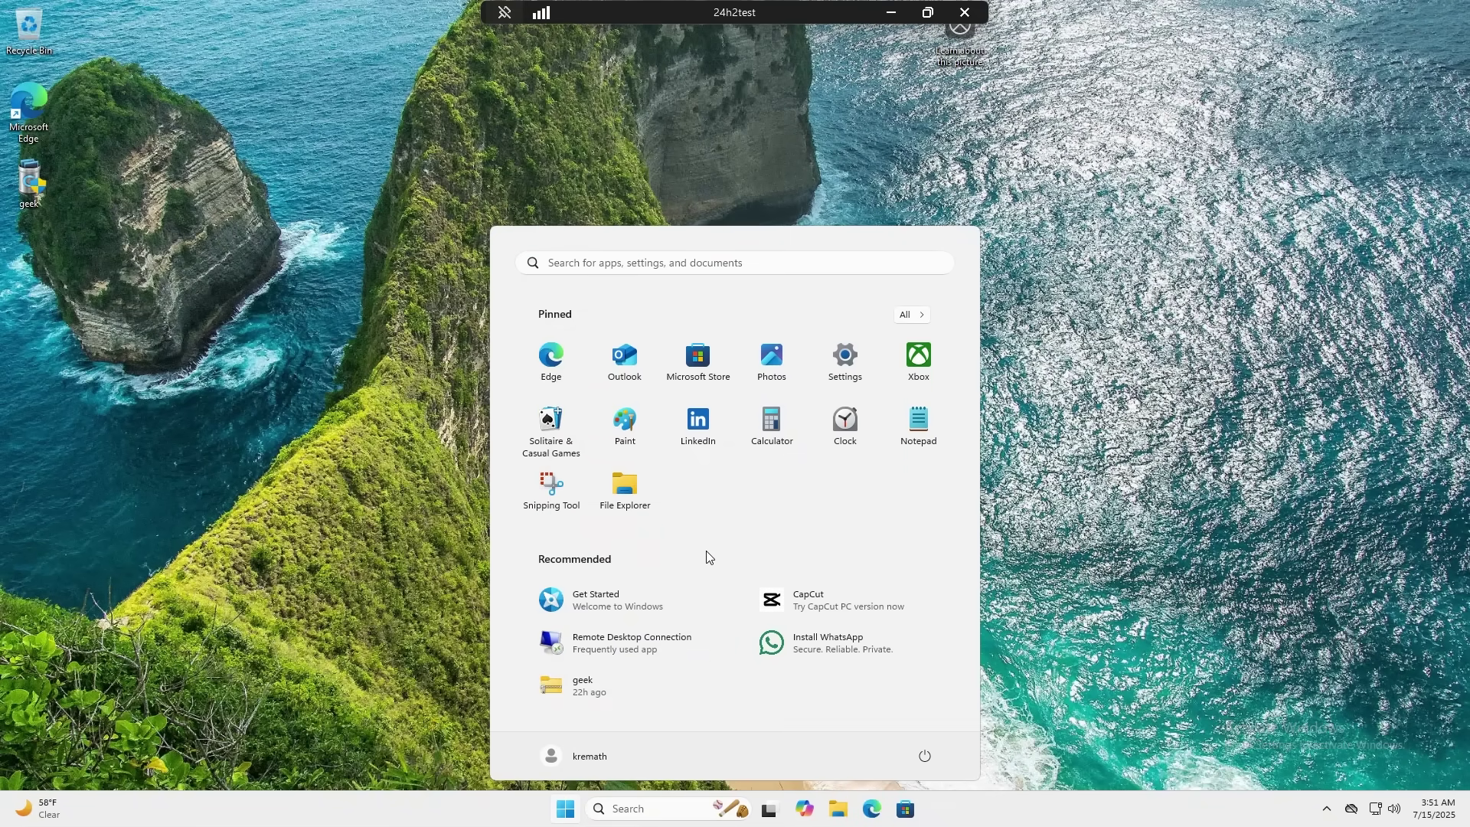
# Step: Uninstall the Xbox app pinned in Start
pyautogui.rightClick(925, 365)
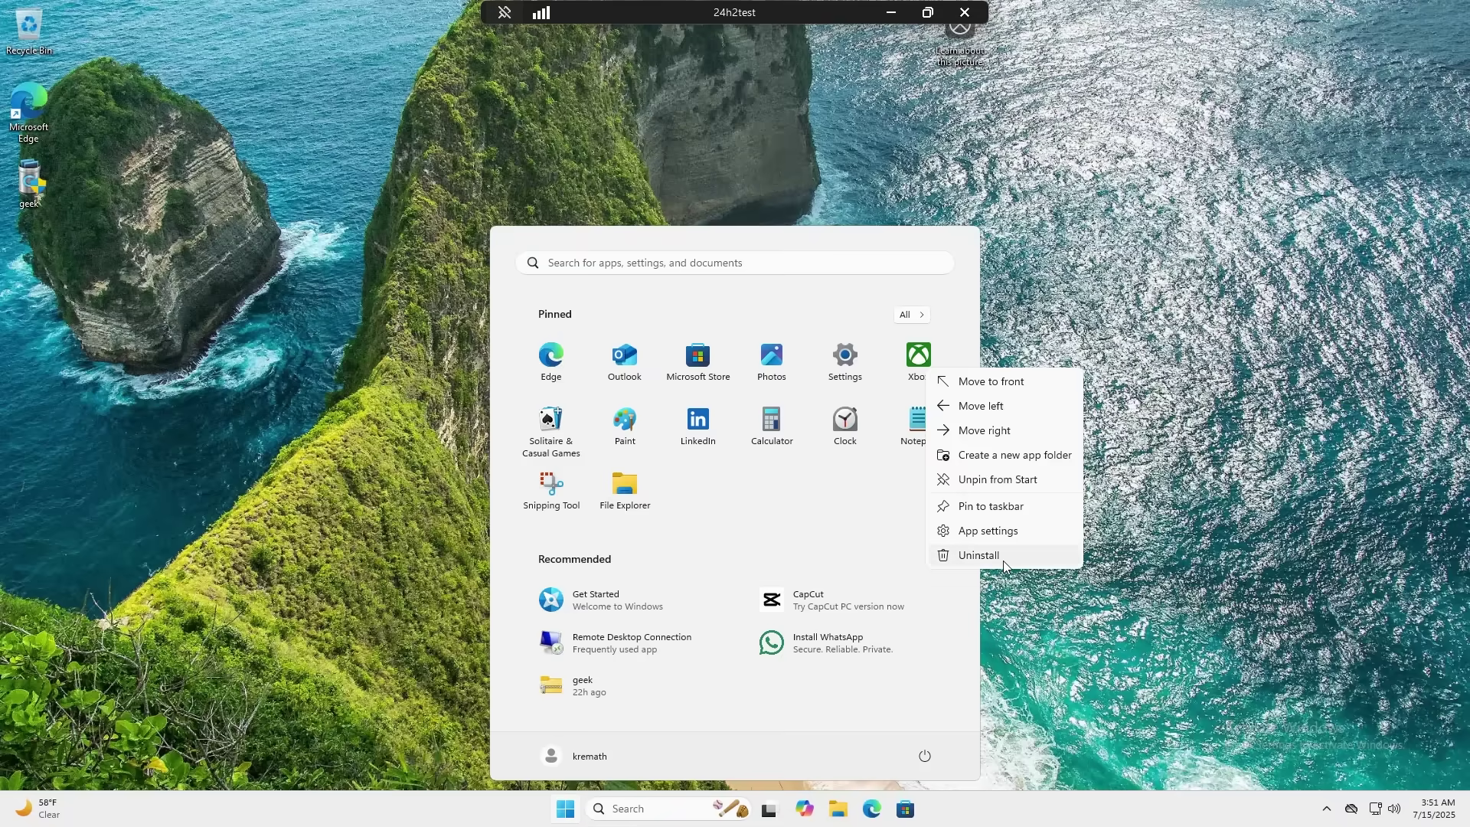
pyautogui.click(978, 555)
pyautogui.click(696, 560)
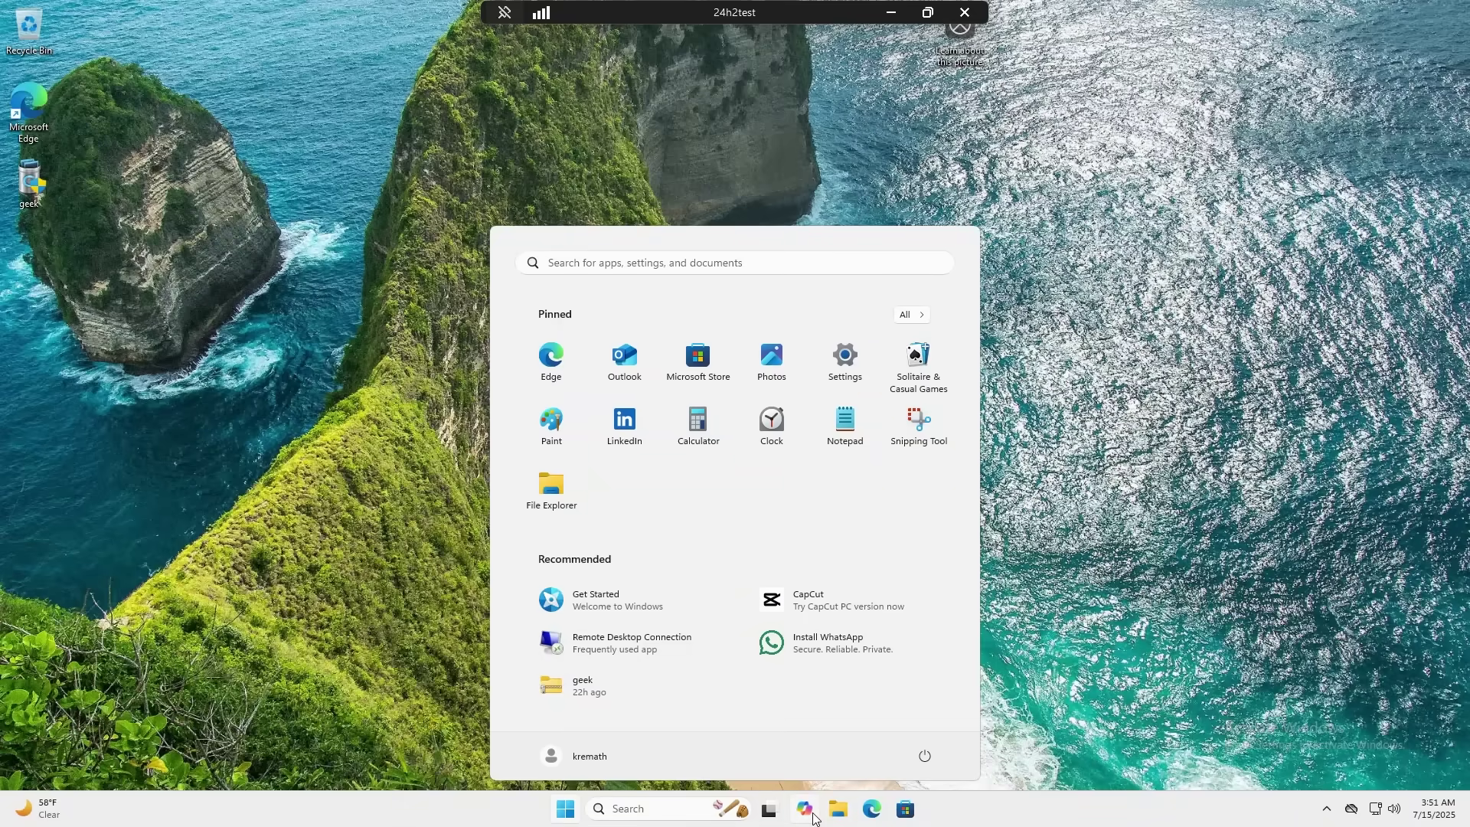
pyautogui.rightClick(813, 819)
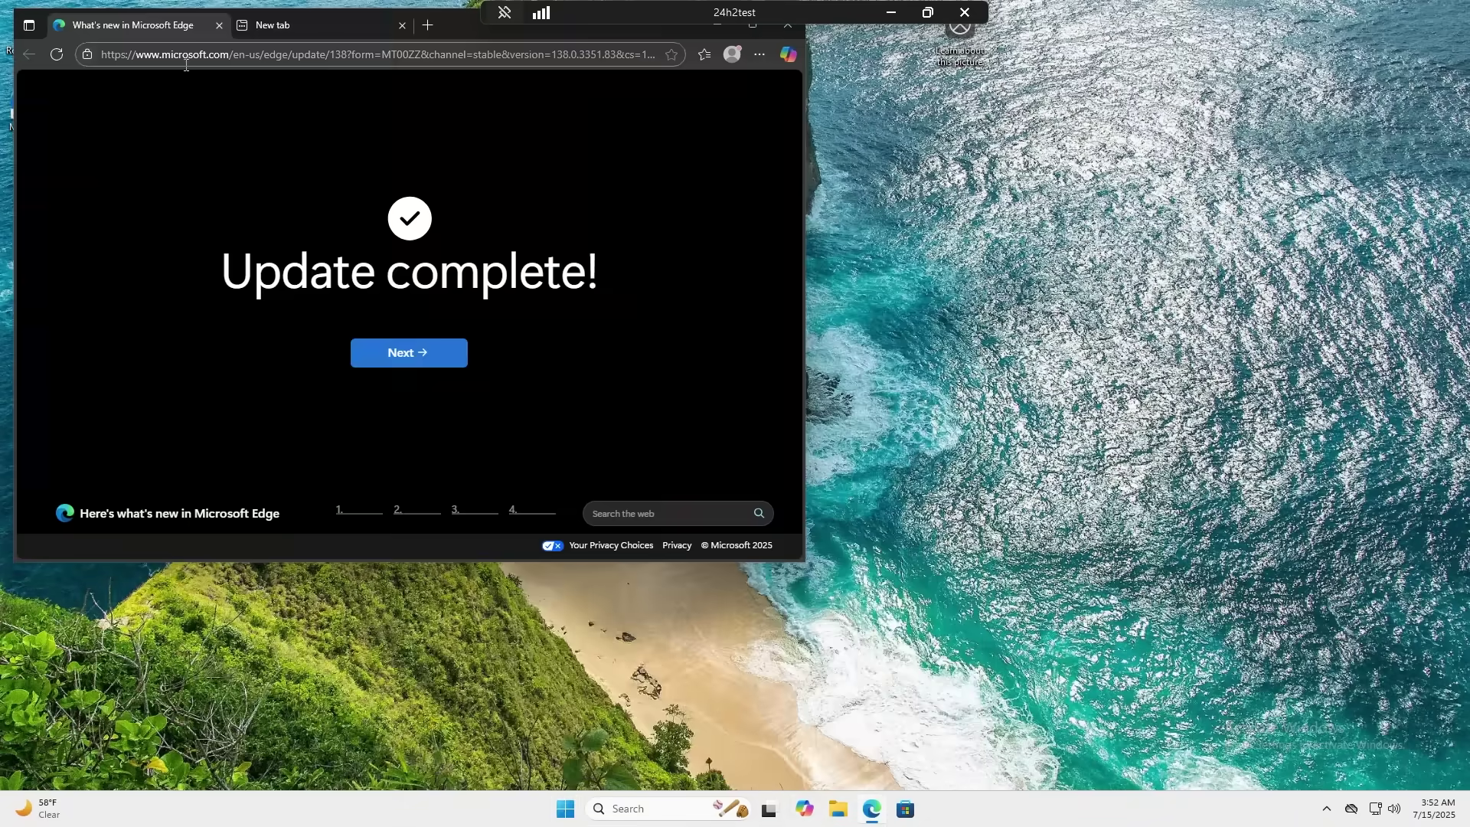
# Step: Search the web for "geek uninstaller" in Edge and download Geek Uninstaller Free as a 7Z archive from geekuninstaller.com
pyautogui.click(186, 61)
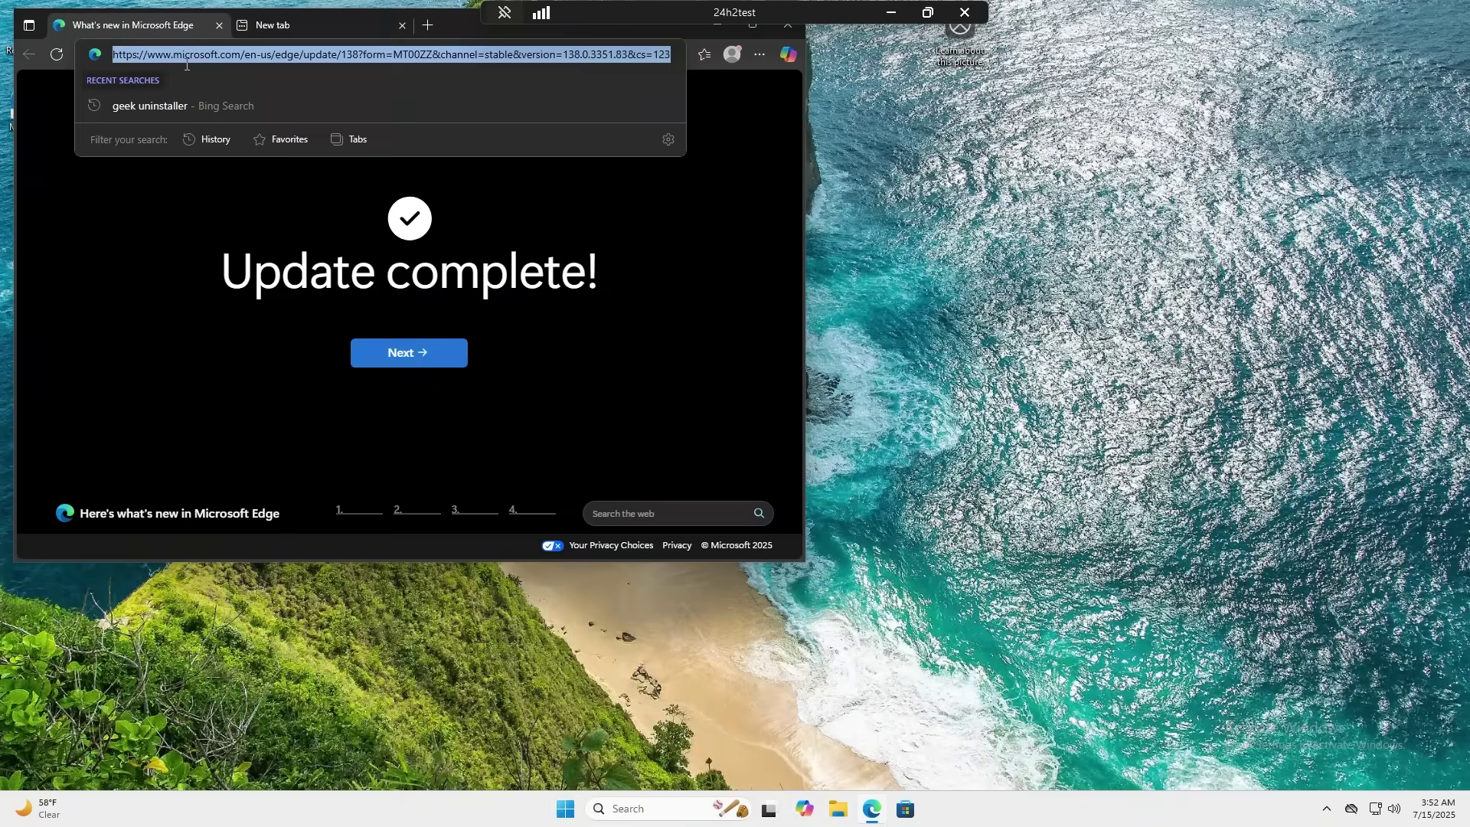
pyautogui.click(176, 105)
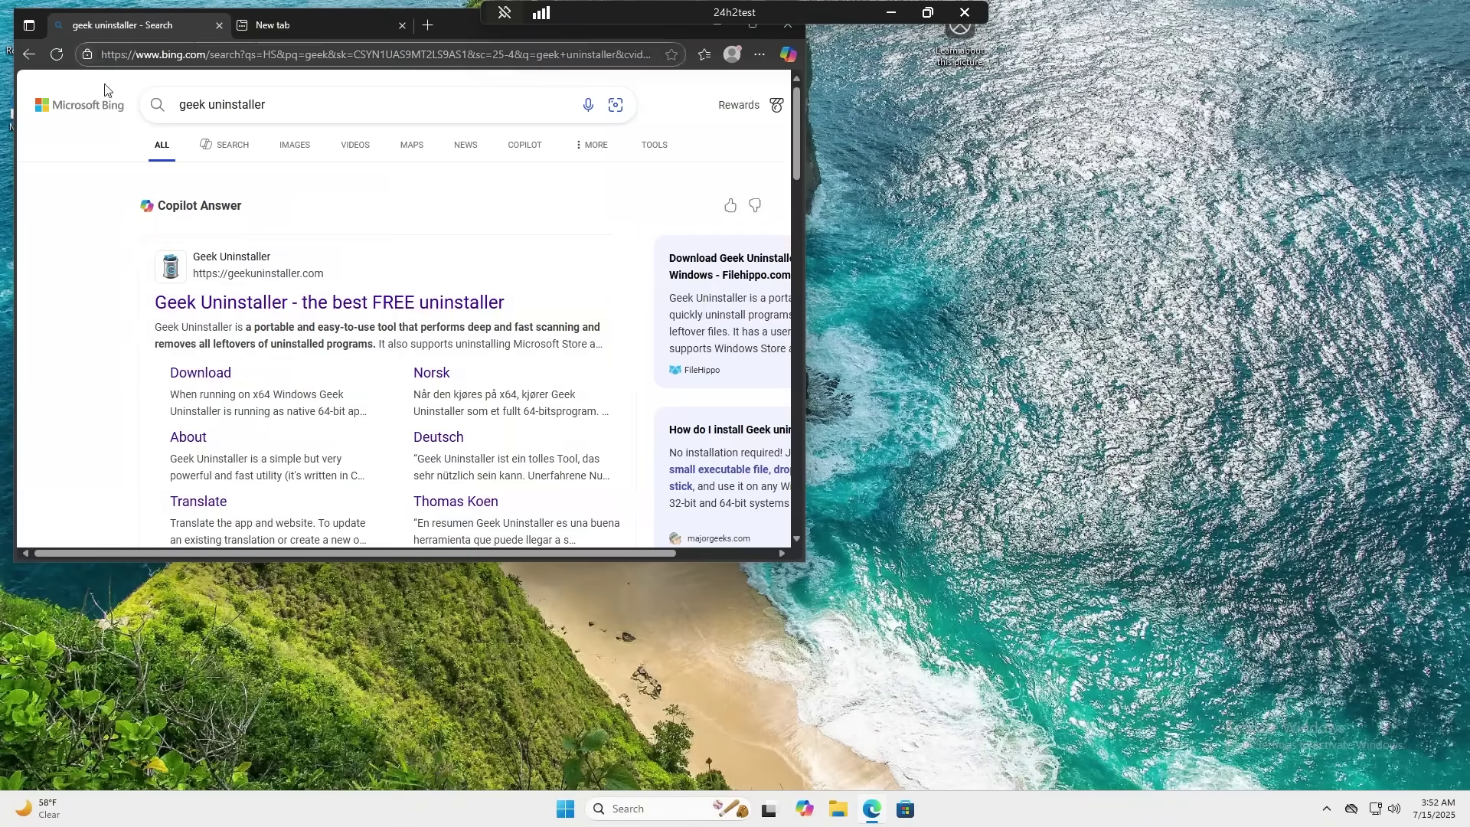
pyautogui.click(319, 301)
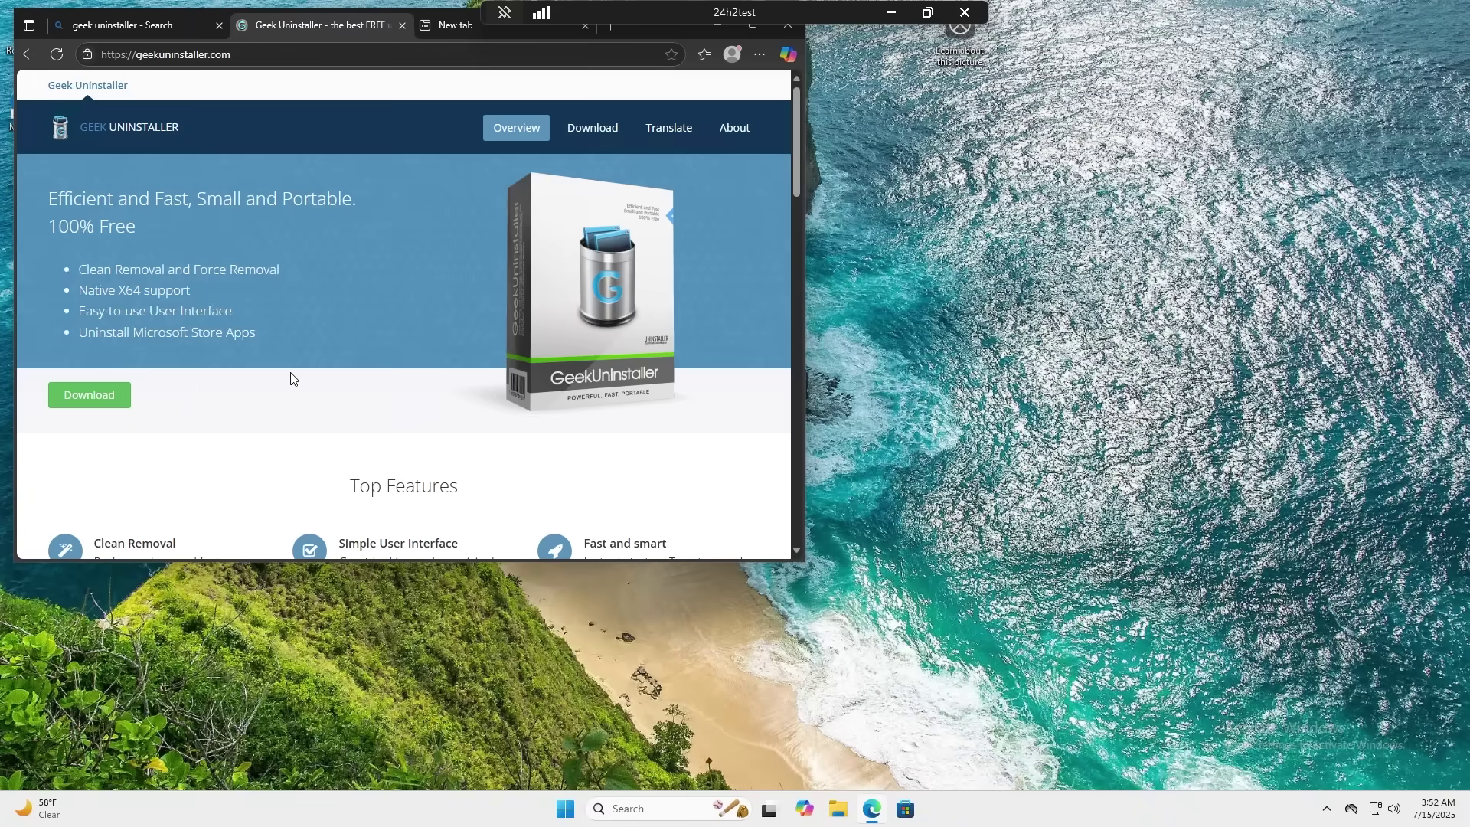
pyautogui.click(90, 396)
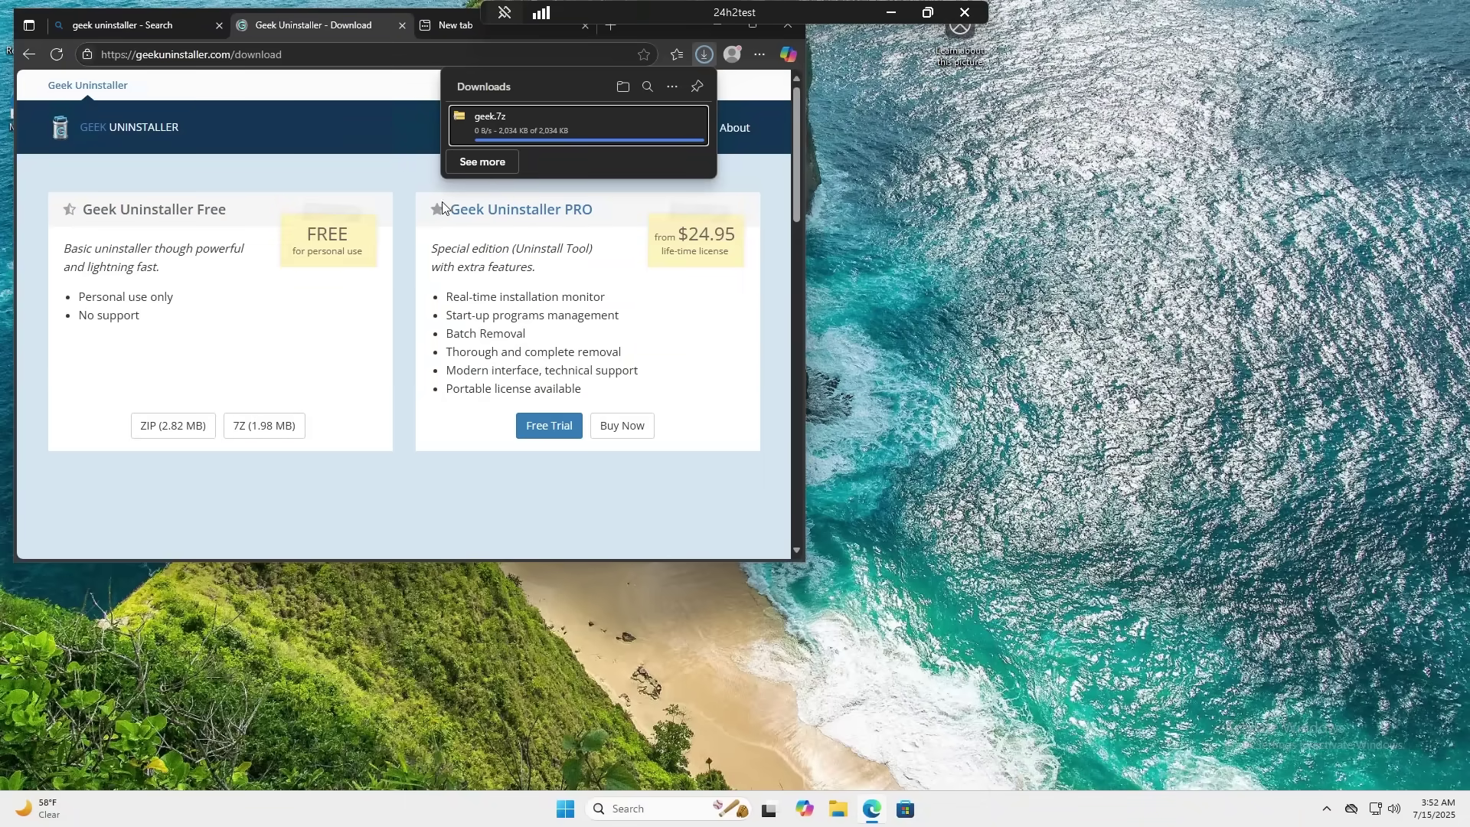
# Step: Open the downloaded geek archive and copy the geek application to the desktop, replacing the existing file
pyautogui.click(527, 133)
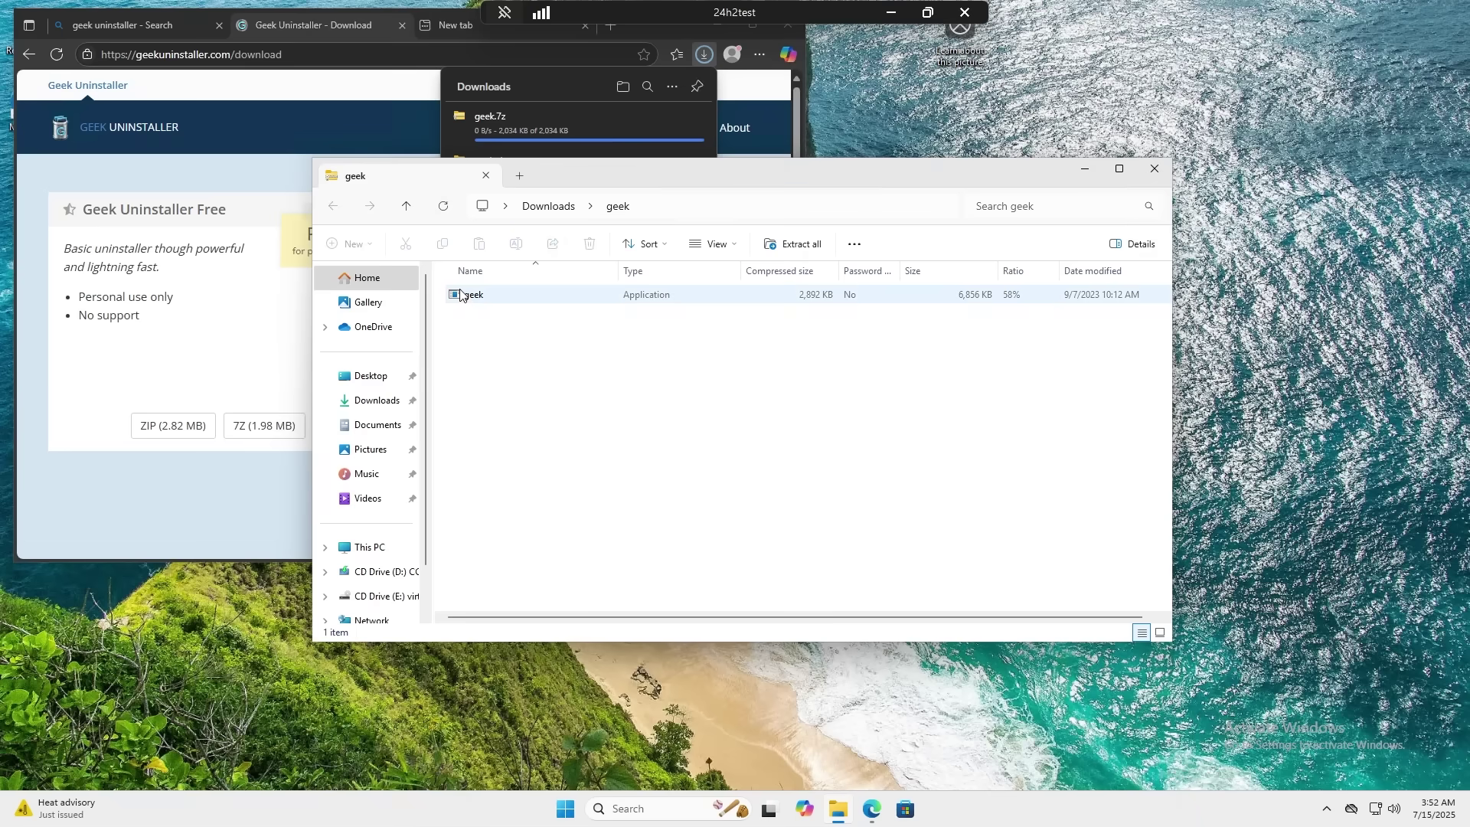
pyautogui.moveTo(475, 299); pyautogui.dragTo(162, 616)
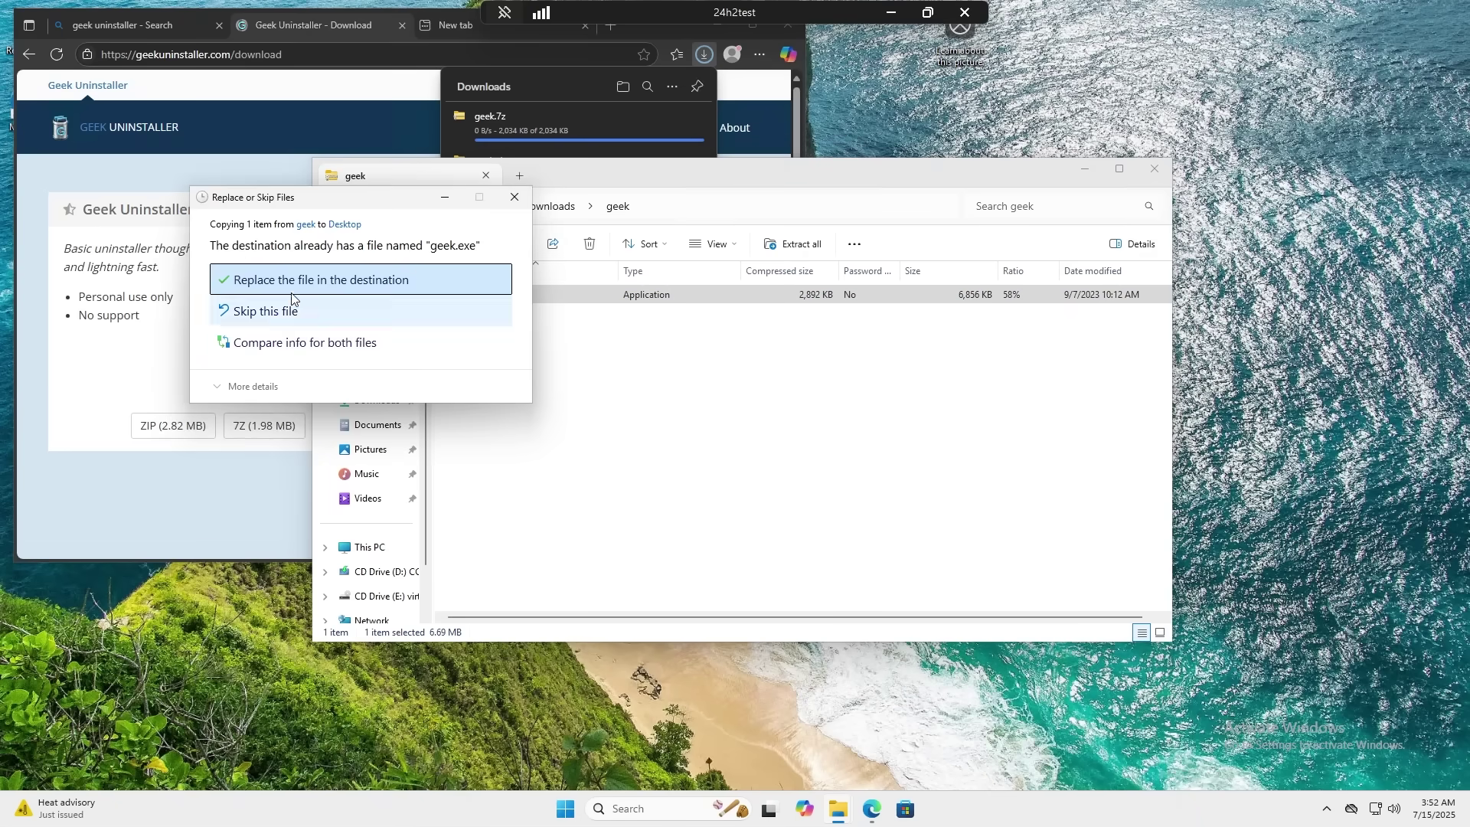
pyautogui.click(325, 281)
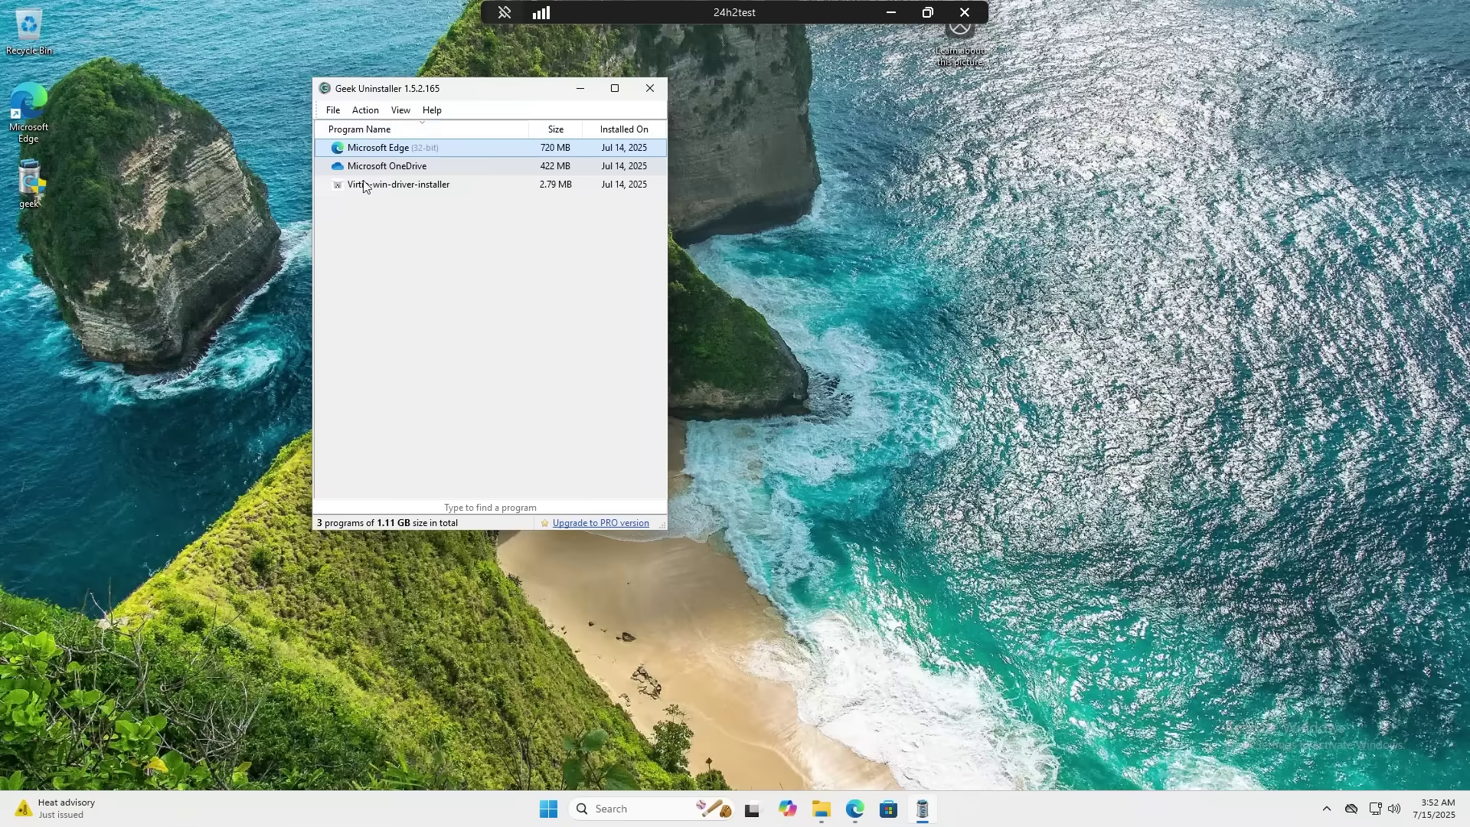
# Step: Uninstall Microsoft OneDrive with Geek Uninstaller and switch the program list to Microsoft Store apps
pyautogui.click(414, 164)
pyautogui.doubleClick(381, 173)
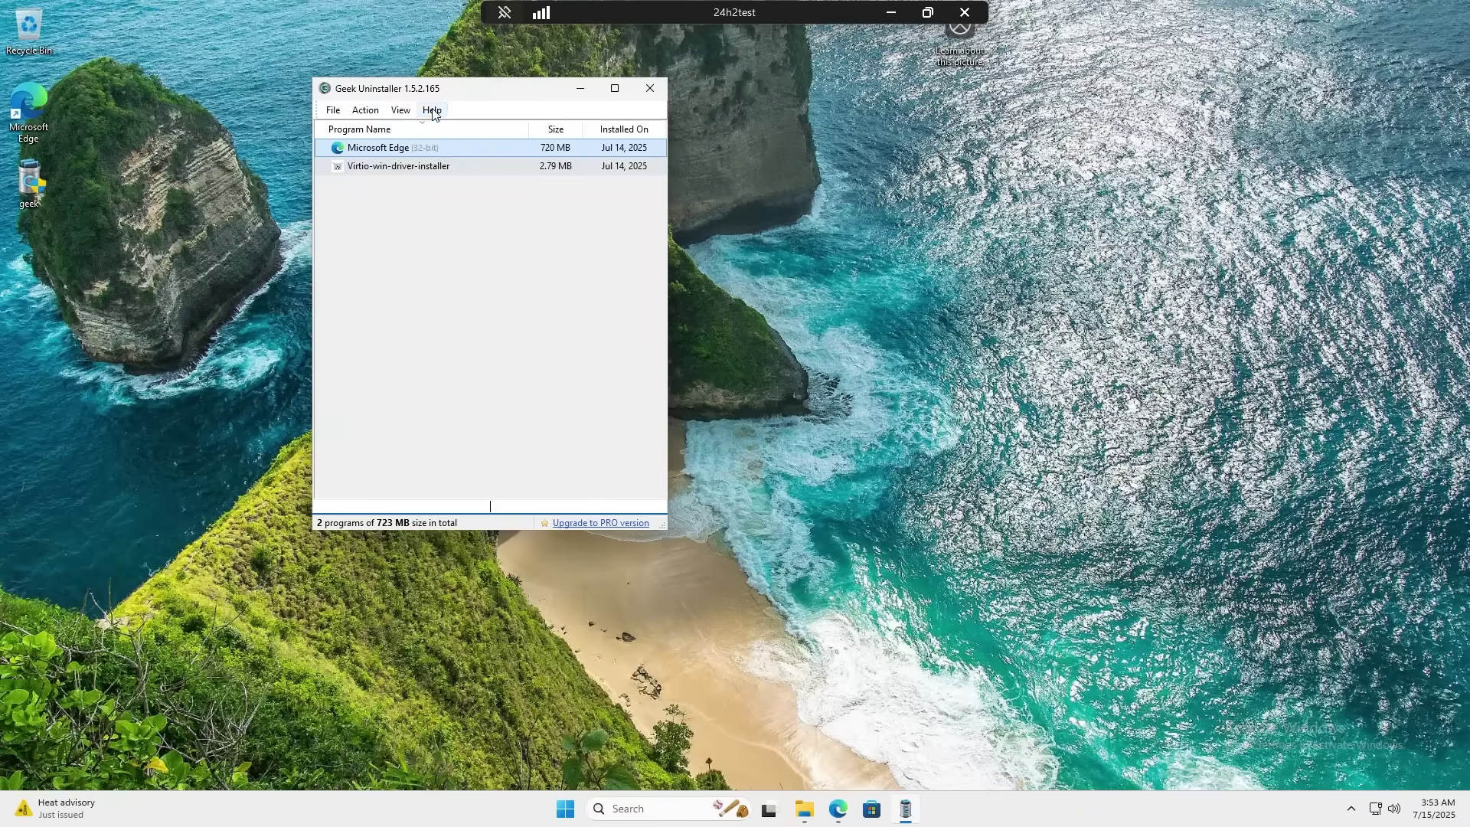
pyautogui.click(401, 110)
pyautogui.moveTo(433, 125)
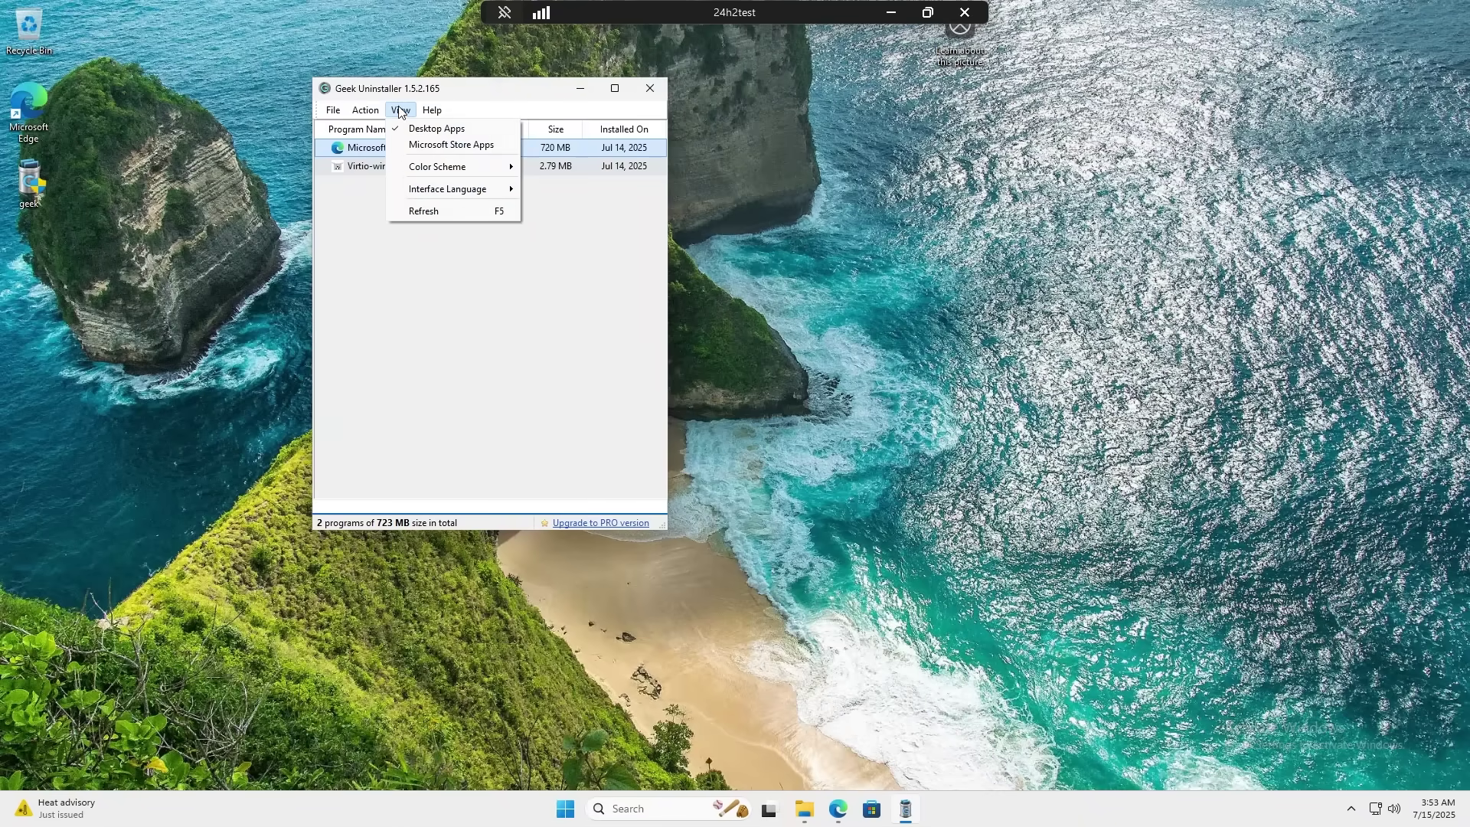
pyautogui.click(421, 149)
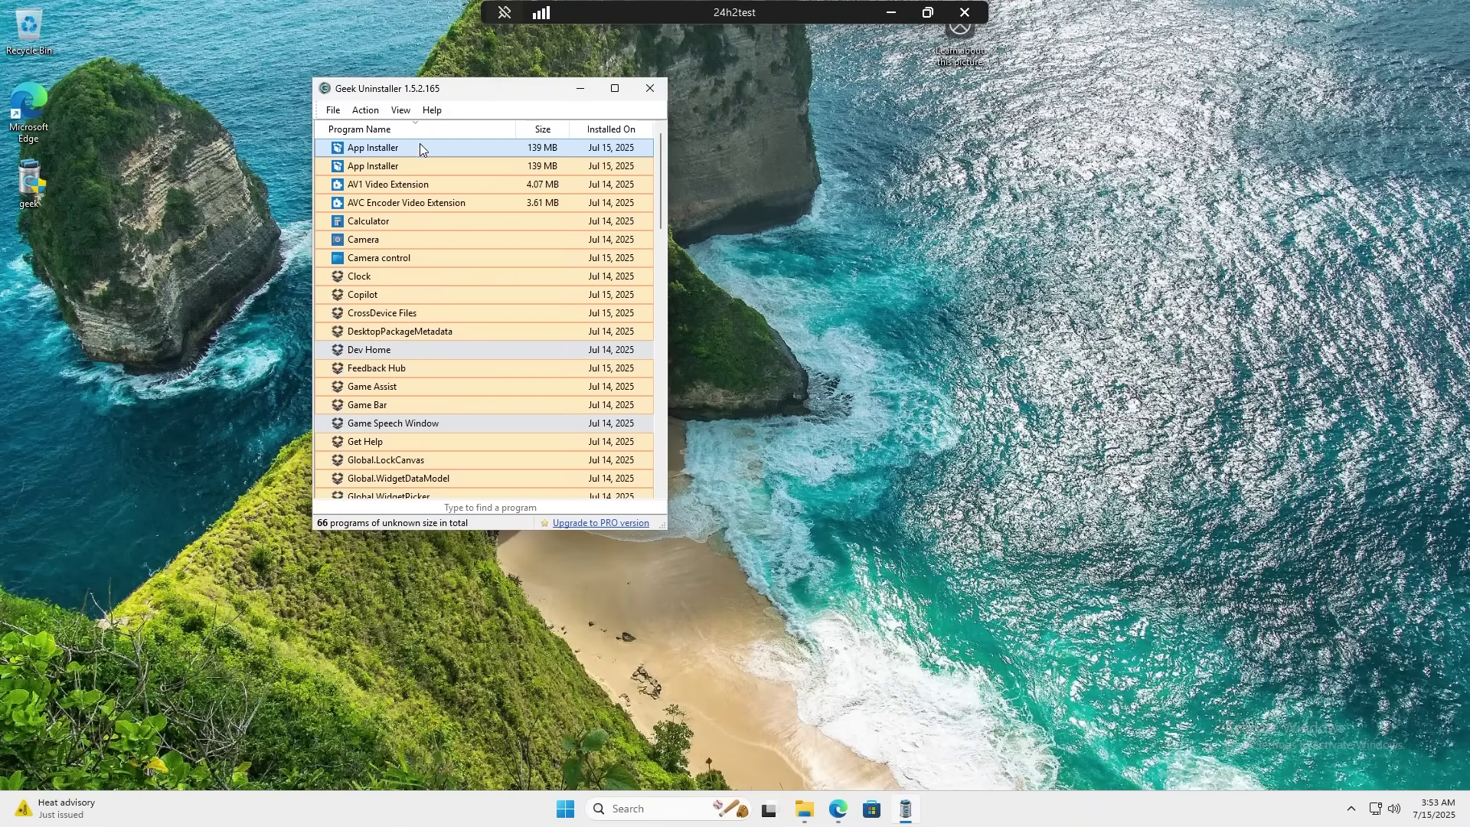
# Step: Uninstall Copilot from the Microsoft Store apps list and remove its leftover registry traces
pyautogui.click(394, 294)
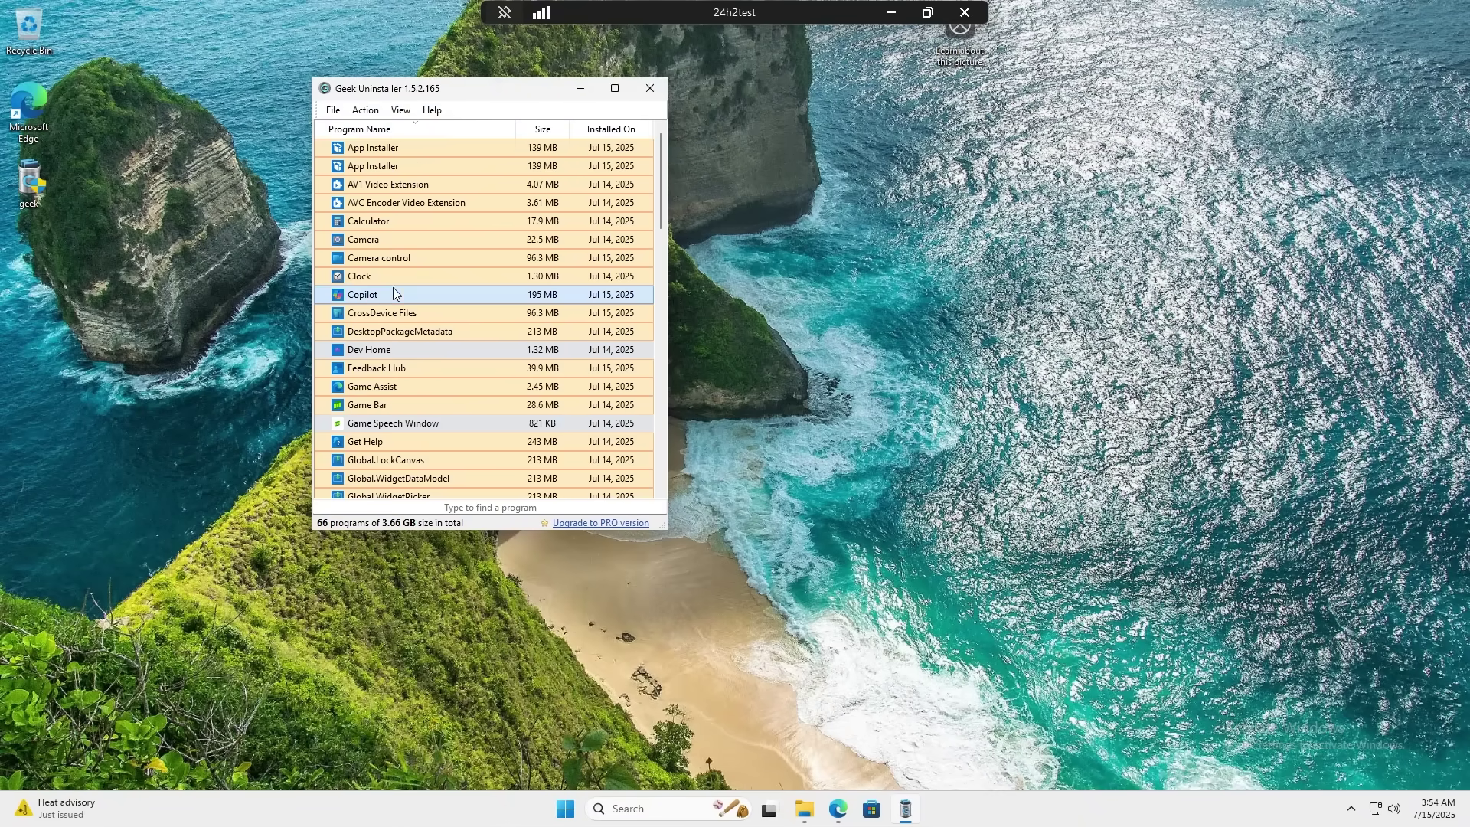
pyautogui.doubleClick(363, 298)
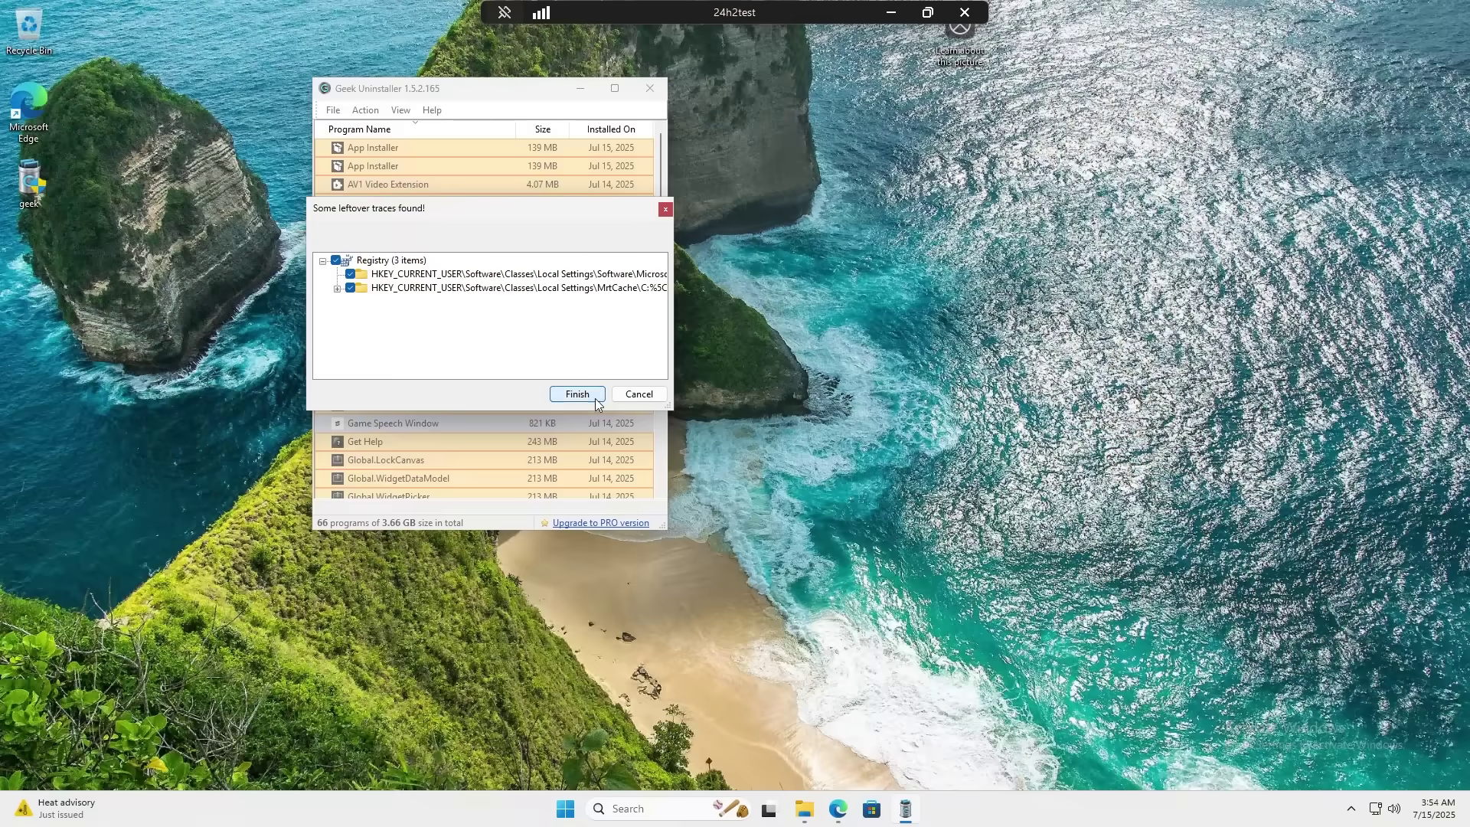
pyautogui.click(579, 395)
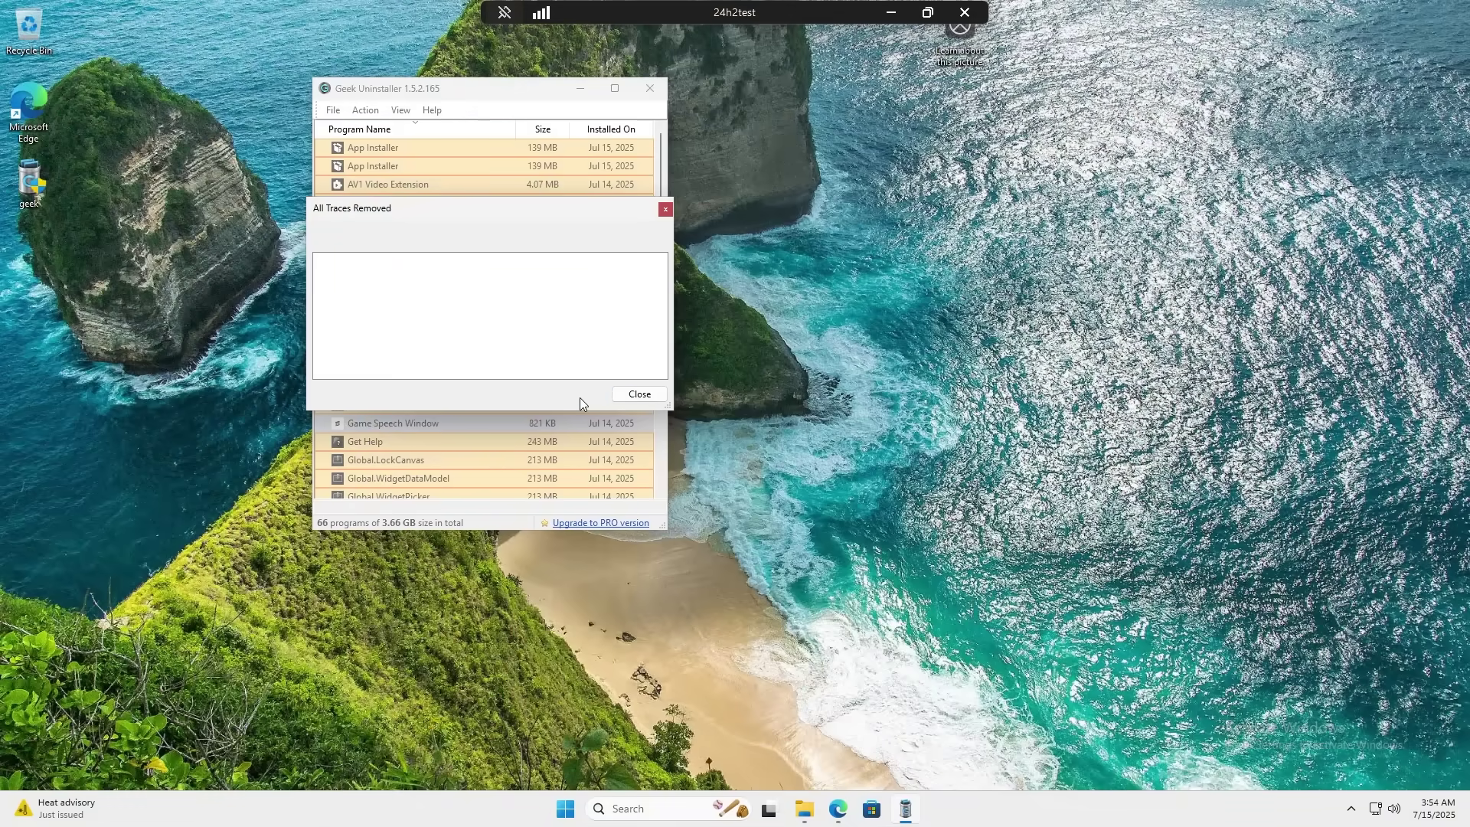
pyautogui.click(639, 394)
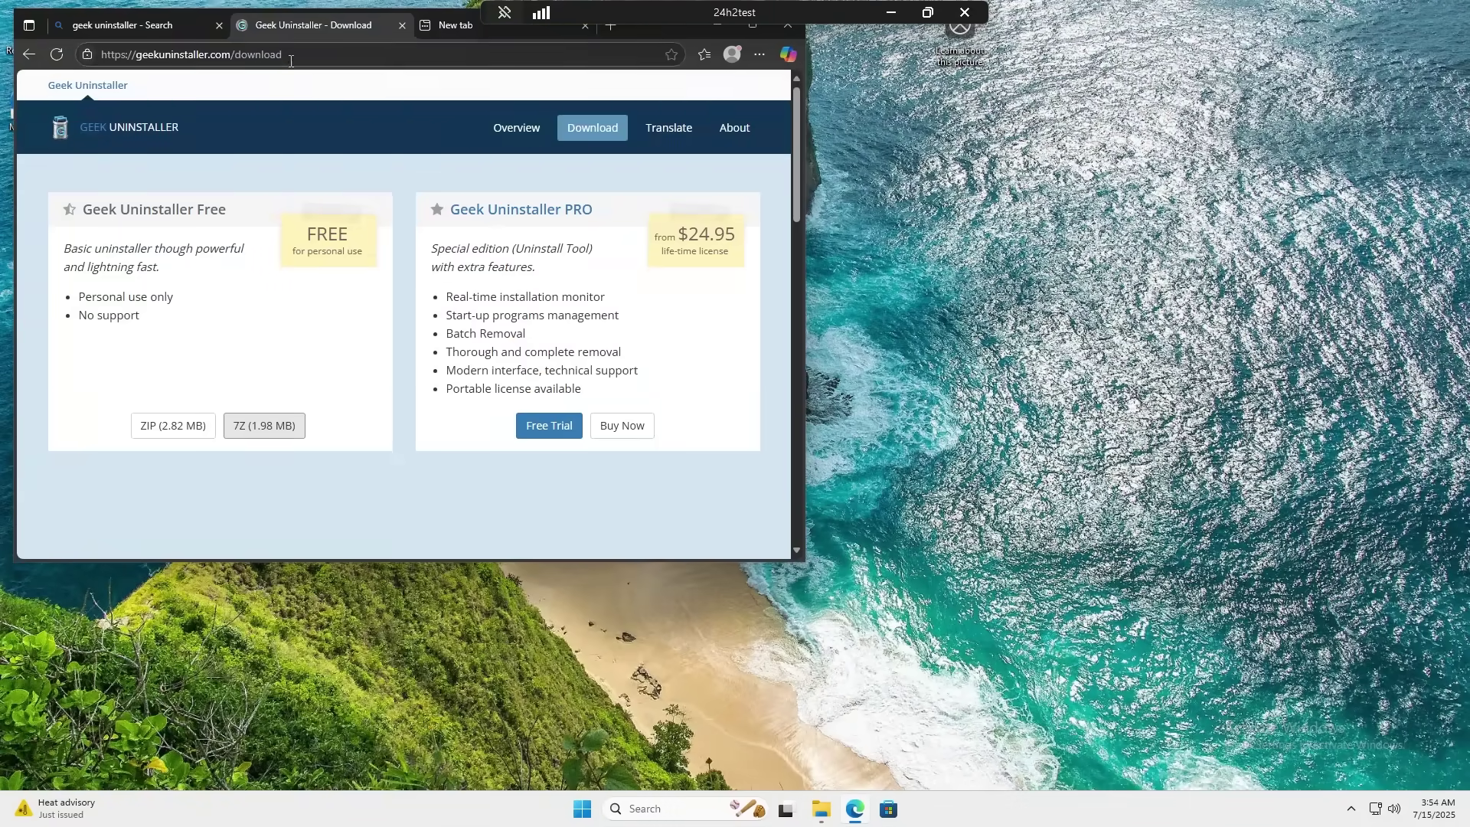
# Step: Start a new web address in Edge, and skip the recommended extensions step in Firefox's welcome setup
pyautogui.click(282, 53)
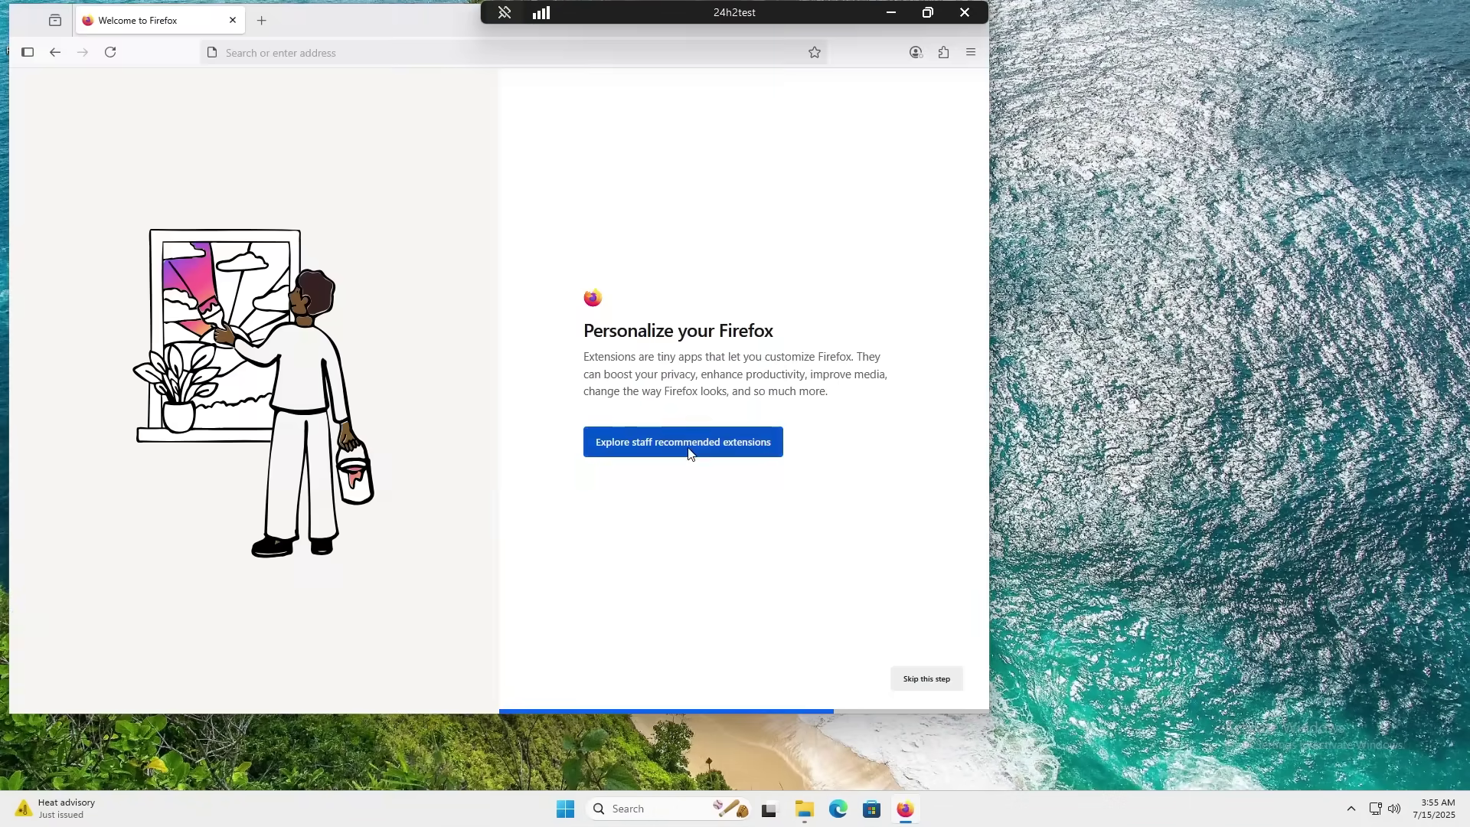
pyautogui.click(921, 679)
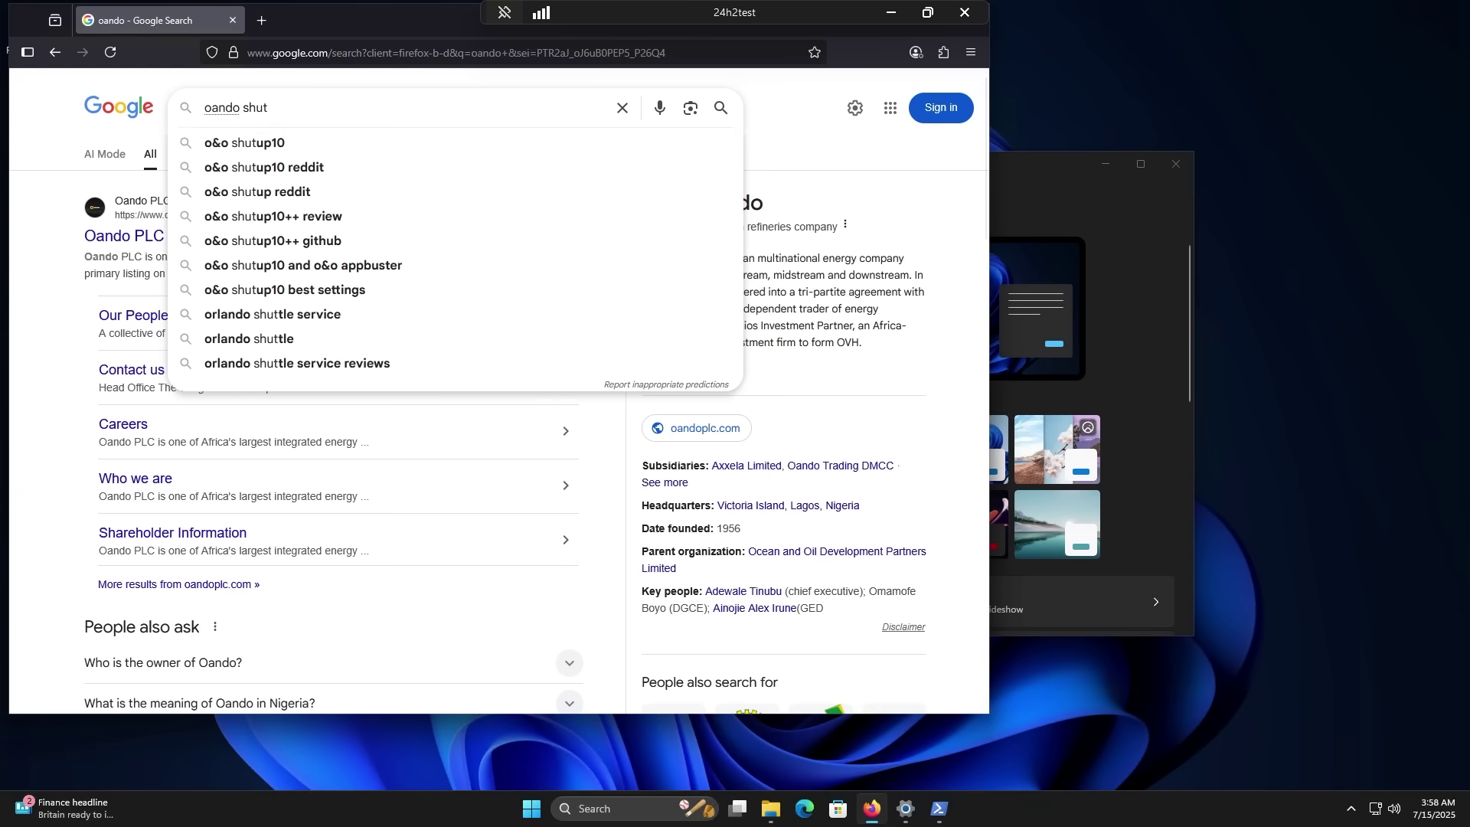
# Step: Search Google for O&O ShutUp10 in Firefox, download O&O ShutUp10++ from oo-software.com and run it with administrator permission
pyautogui.write('up10')
pyautogui.press('Return')
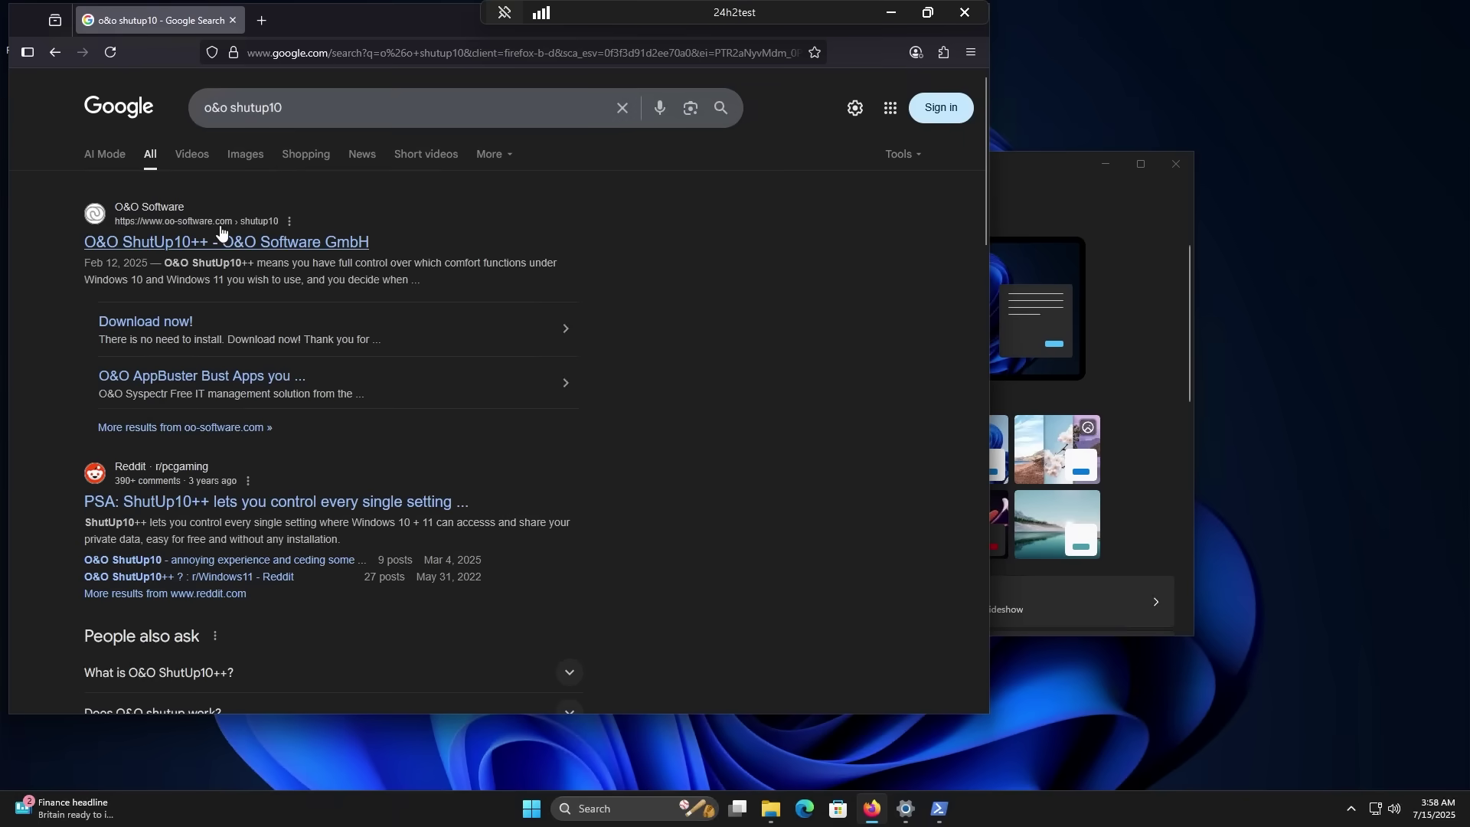
pyautogui.click(319, 241)
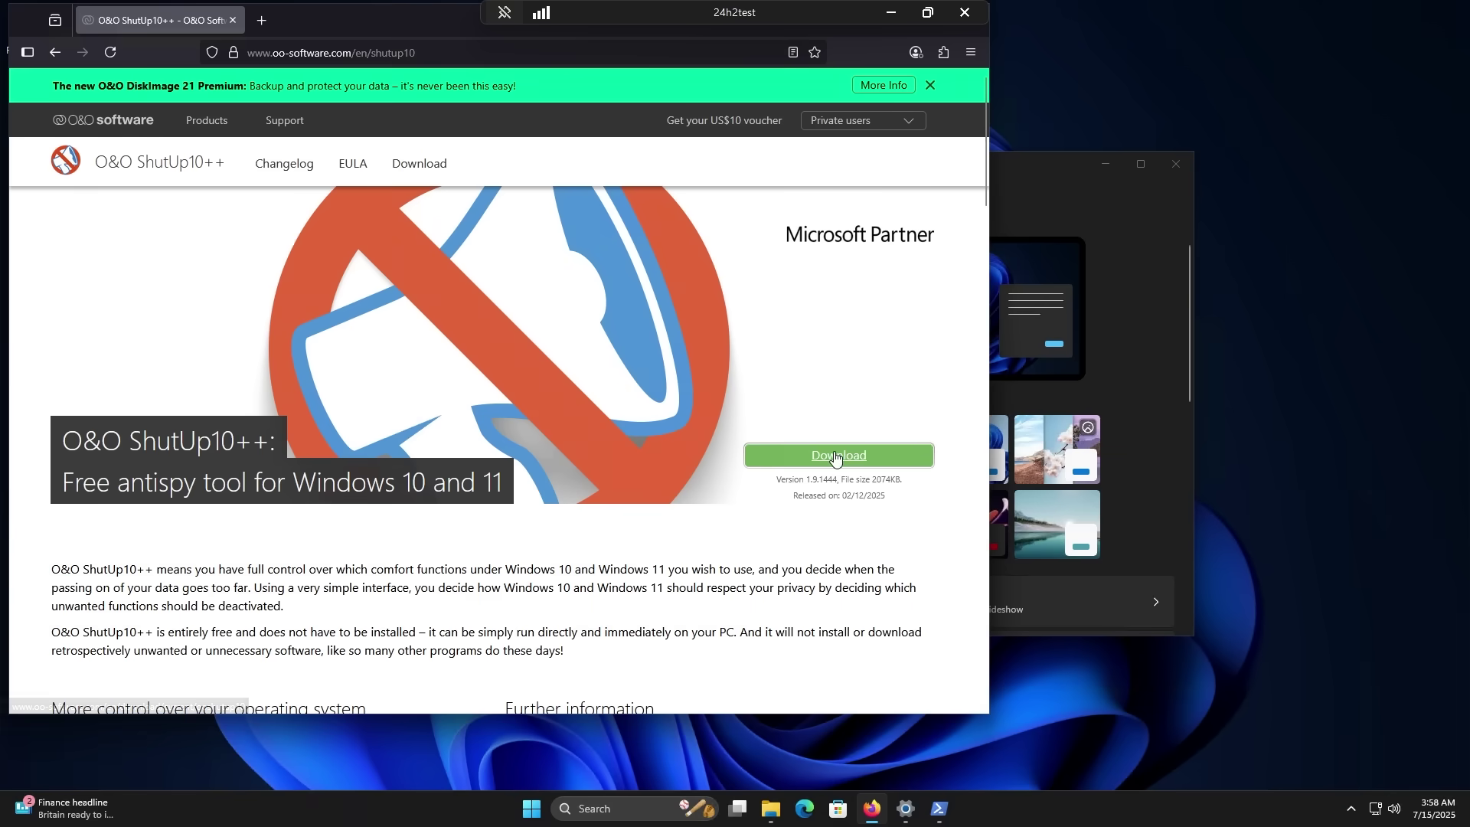
pyautogui.click(836, 457)
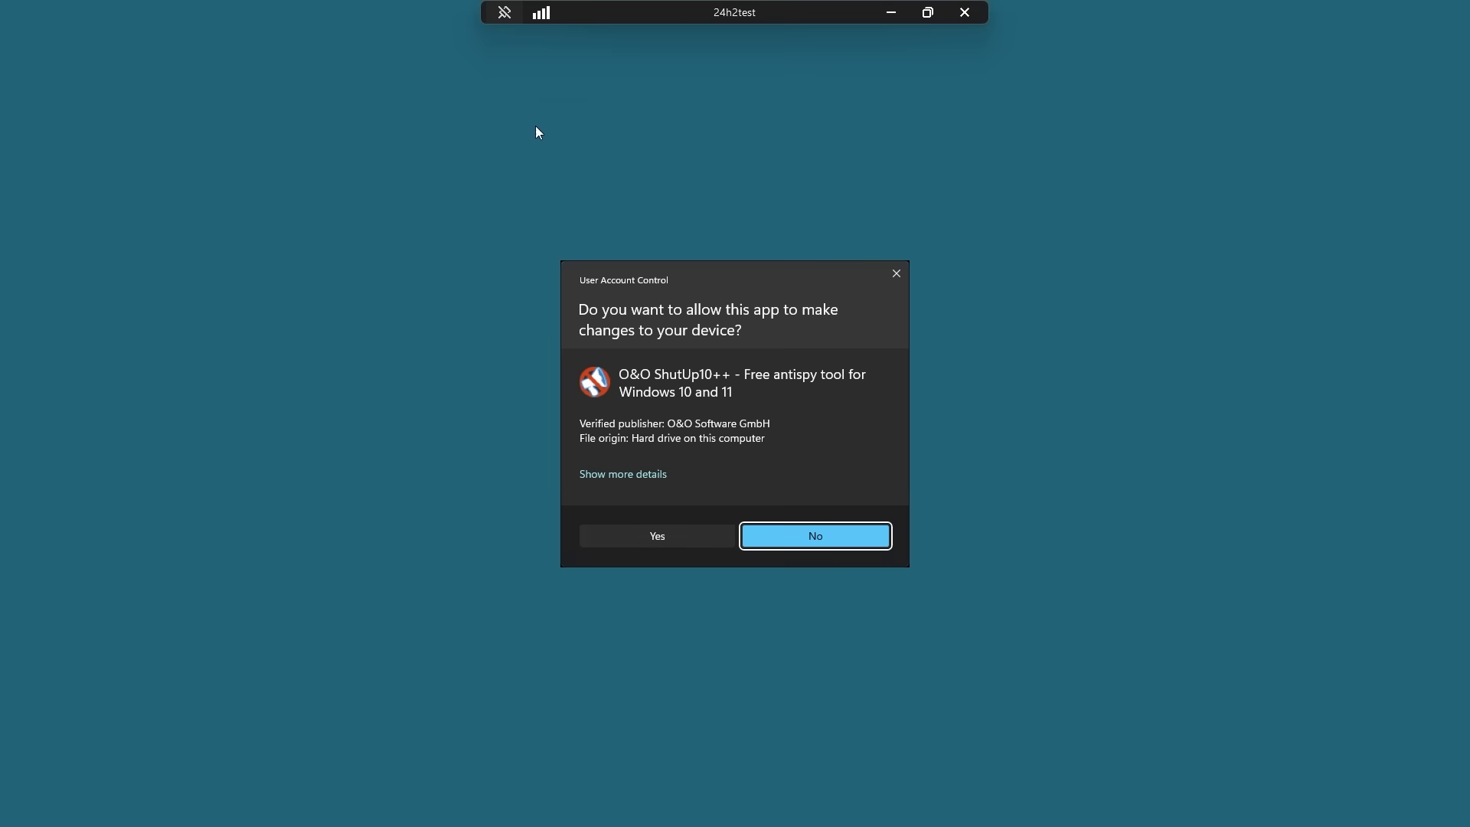
pyautogui.click(658, 535)
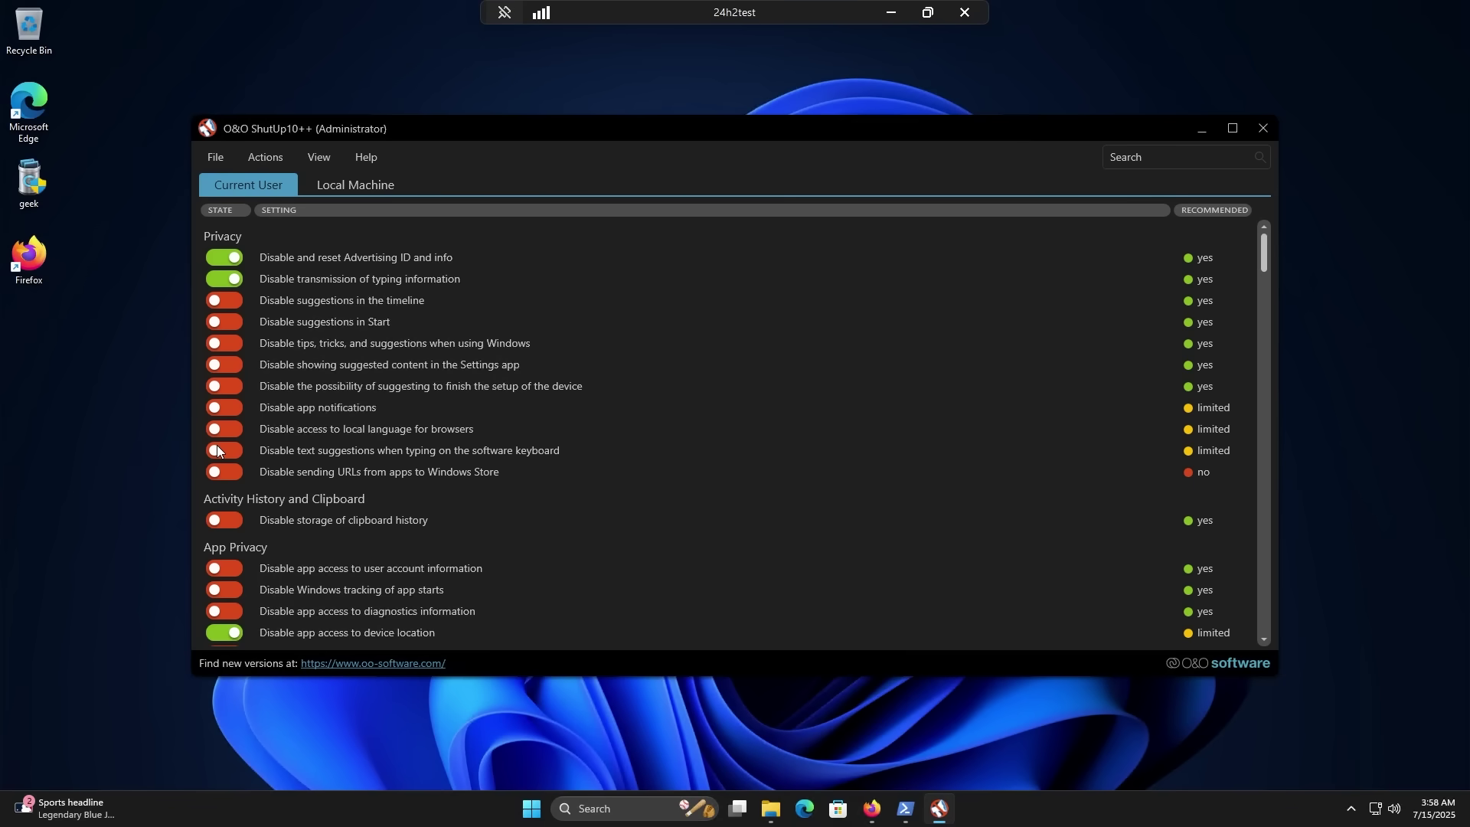
# Step: Review the Privacy, Activity History and App Privacy settings listed for the current user in O&O ShutUp10++
pyautogui.scroll(-3, 214, 529)
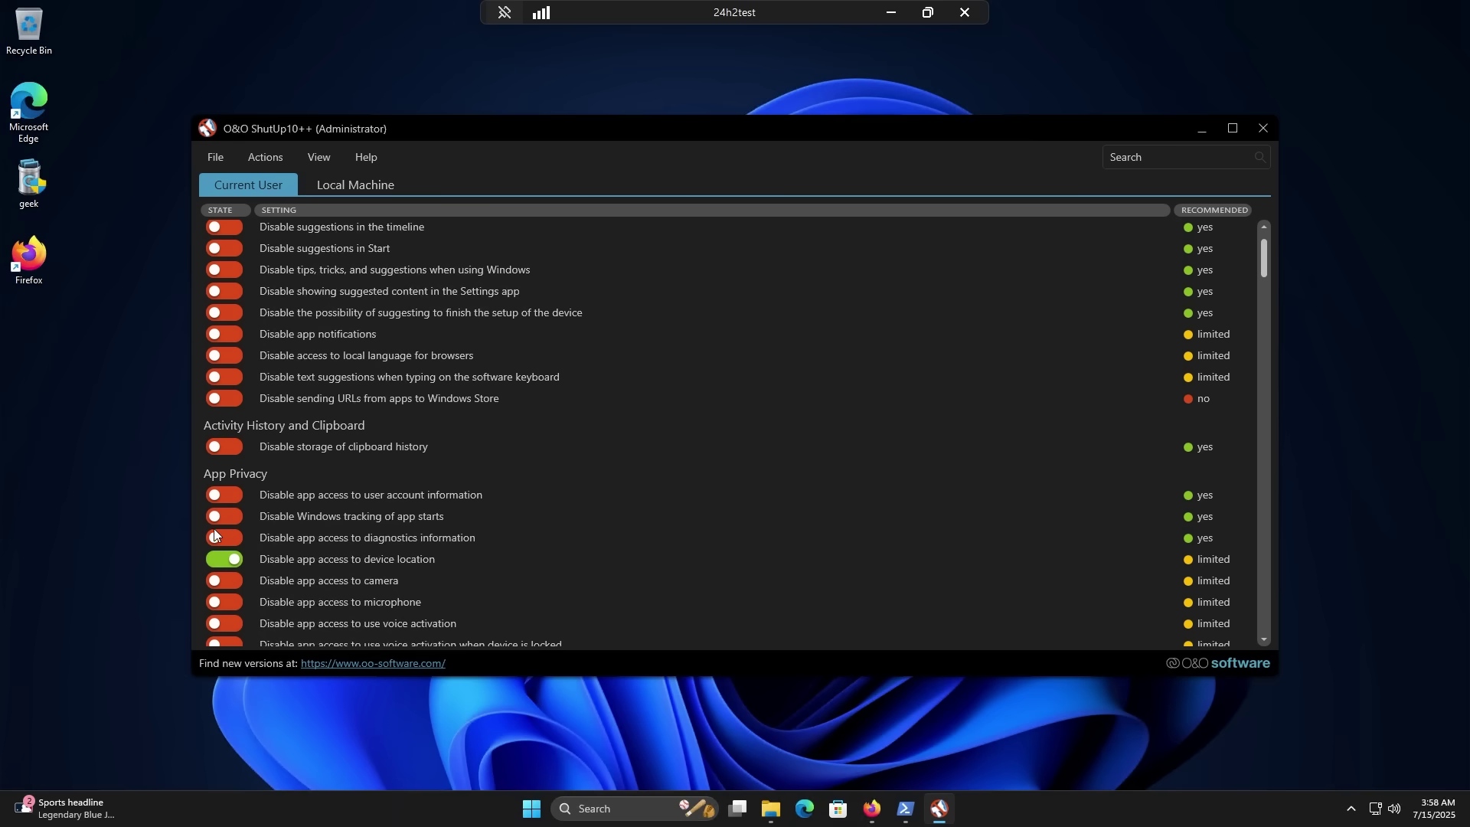
pyautogui.scroll(-3, 226, 418)
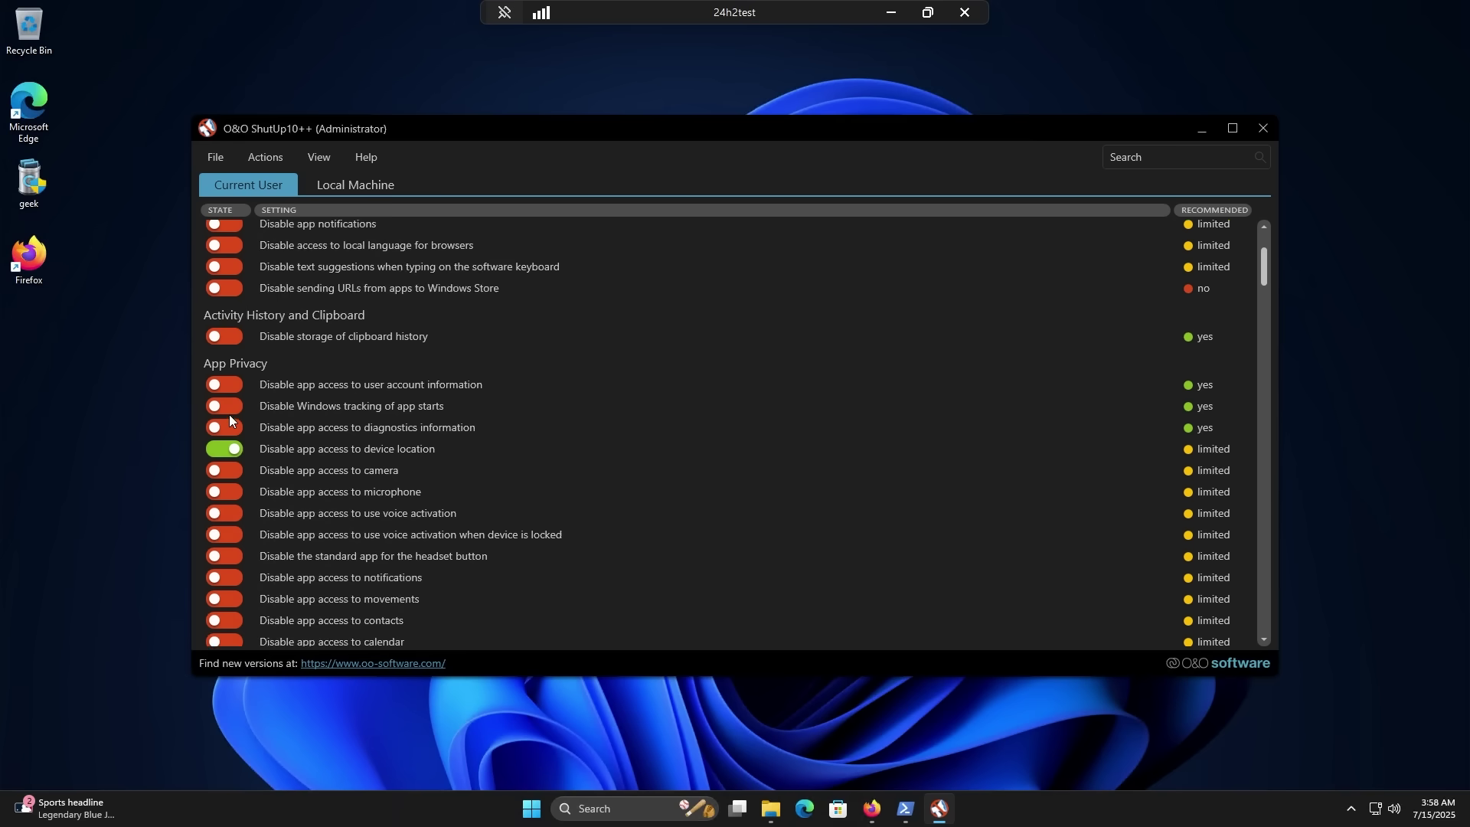
pyautogui.scroll(-1, 217, 462)
pyautogui.scroll(-11, 217, 464)
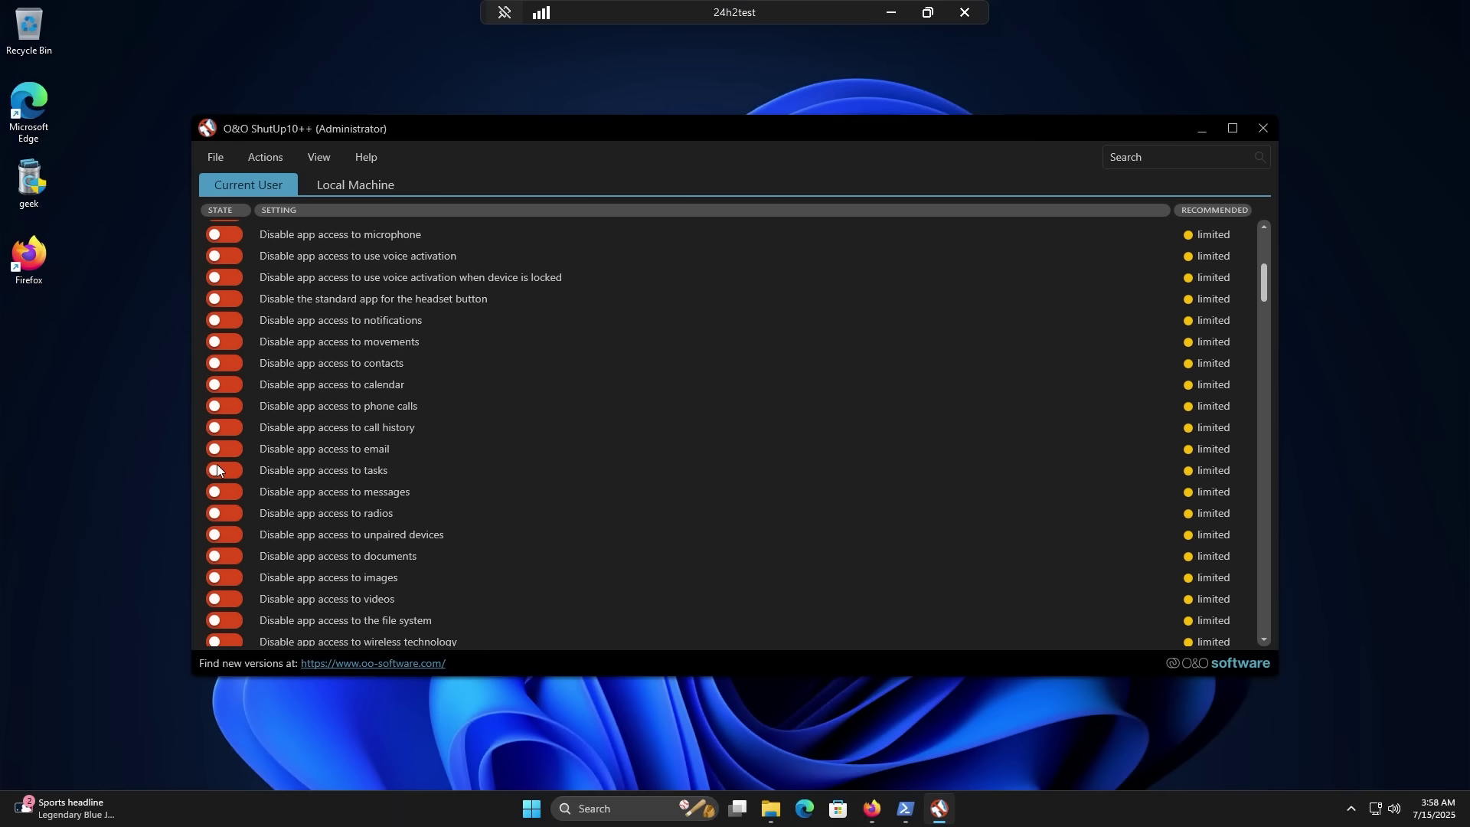
pyautogui.scroll(11, 216, 488)
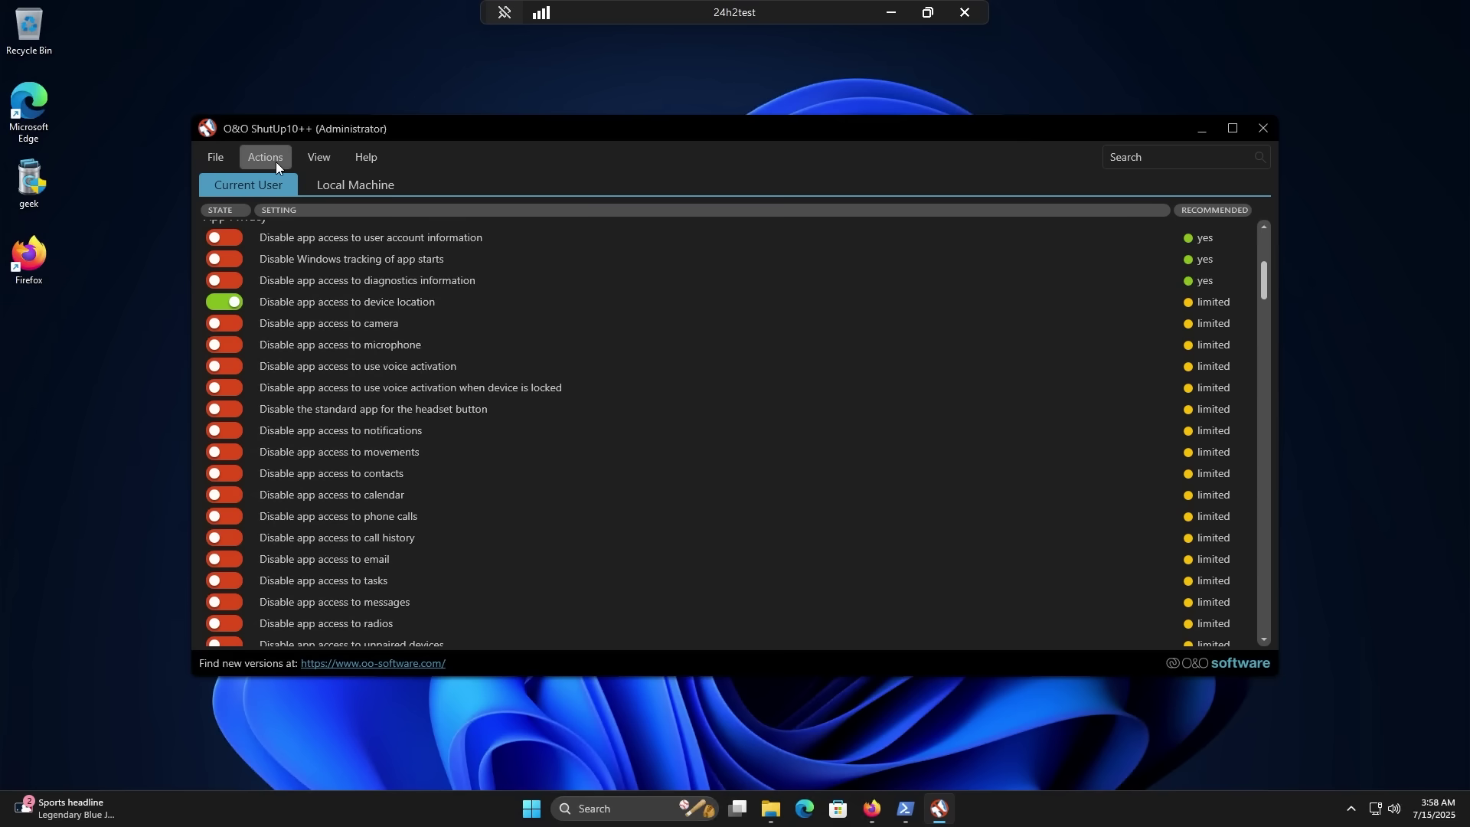
pyautogui.click(276, 162)
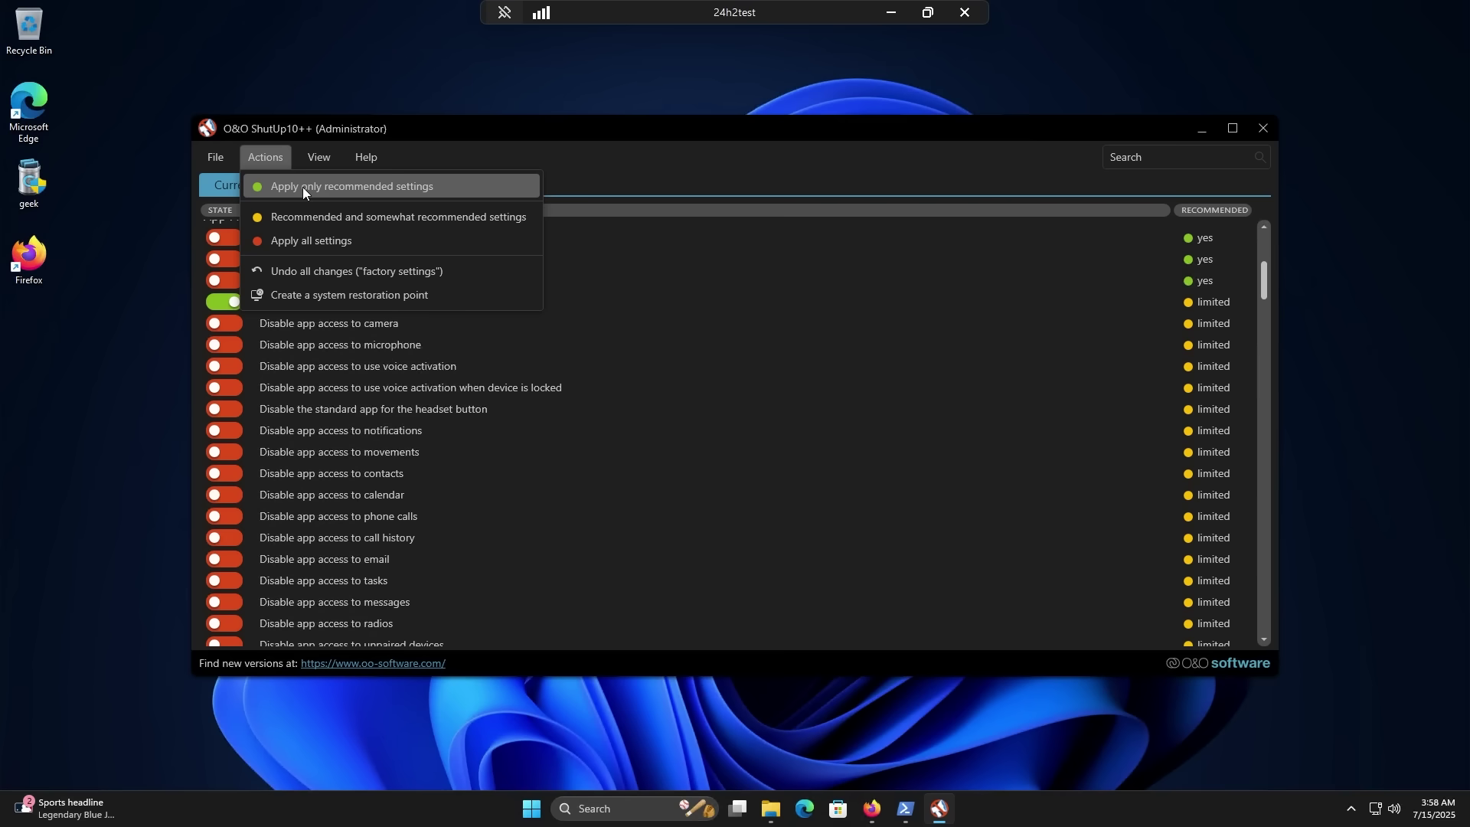
pyautogui.click(350, 295)
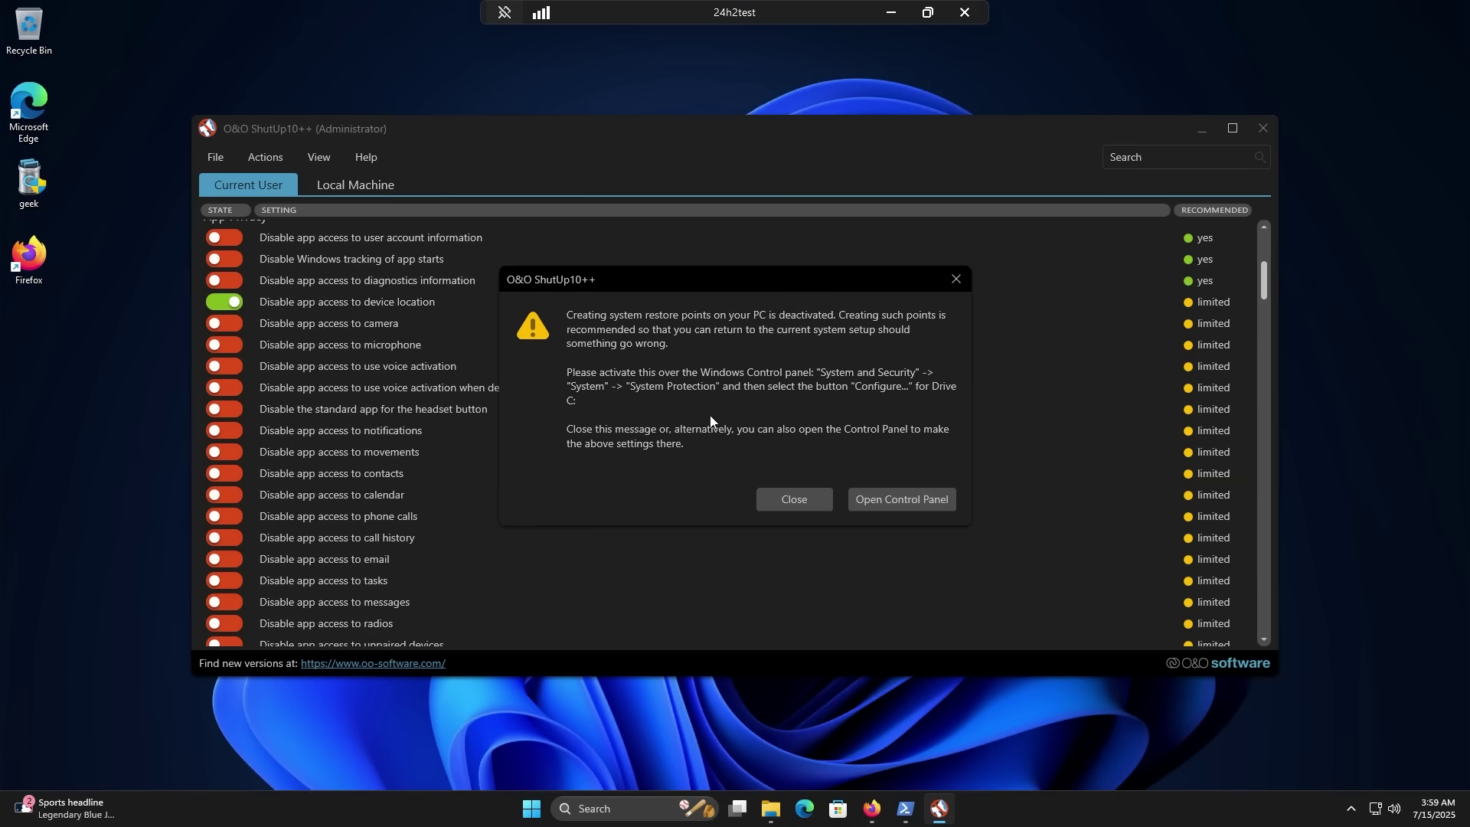
pyautogui.click(874, 505)
pyautogui.click(355, 343)
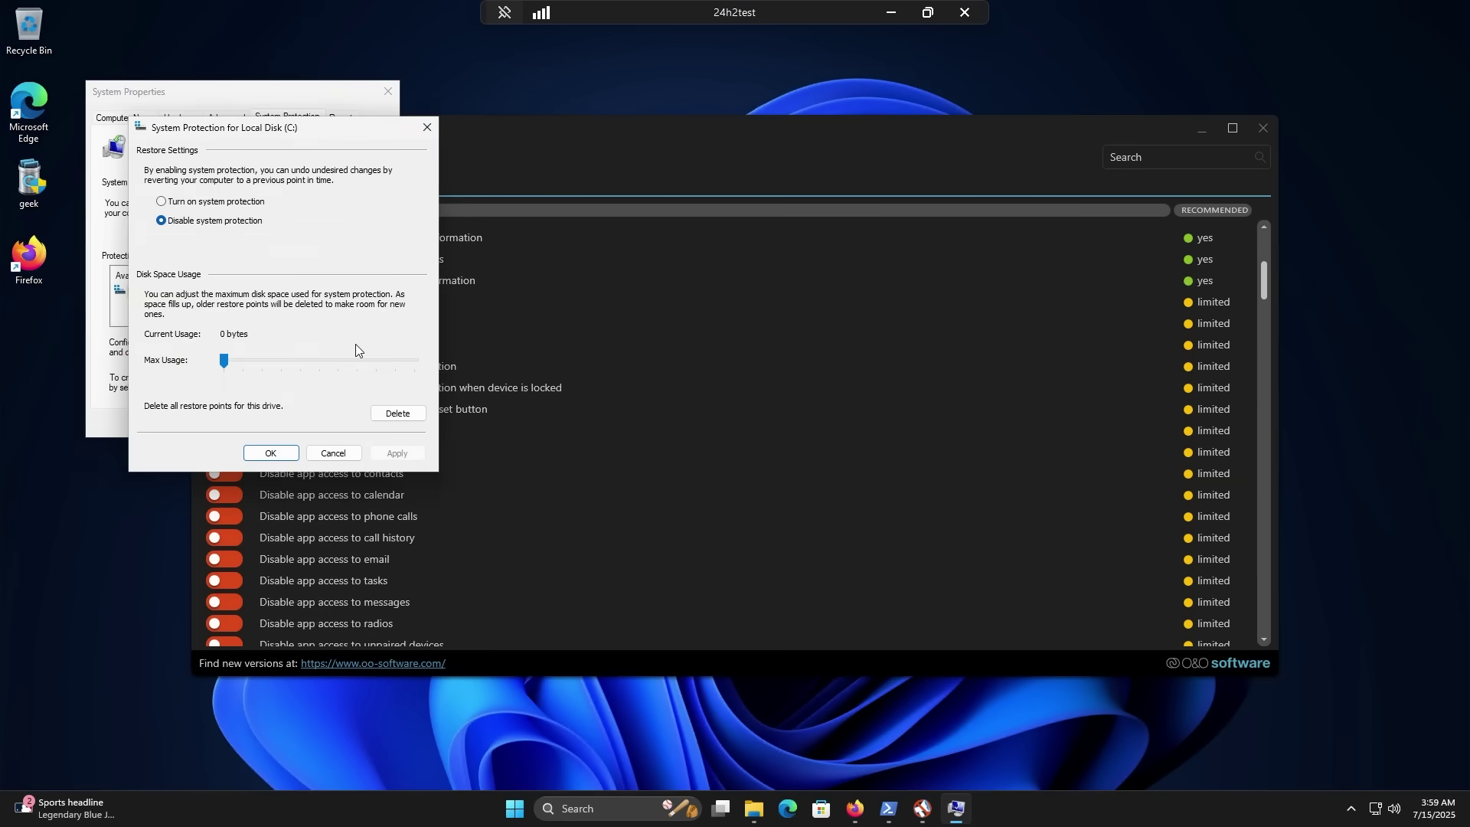
pyautogui.click(255, 362)
pyautogui.moveTo(257, 360)
pyautogui.mouseDown()
pyautogui.moveTo(229, 358)
pyautogui.moveTo(242, 360)
pyautogui.mouseUp()
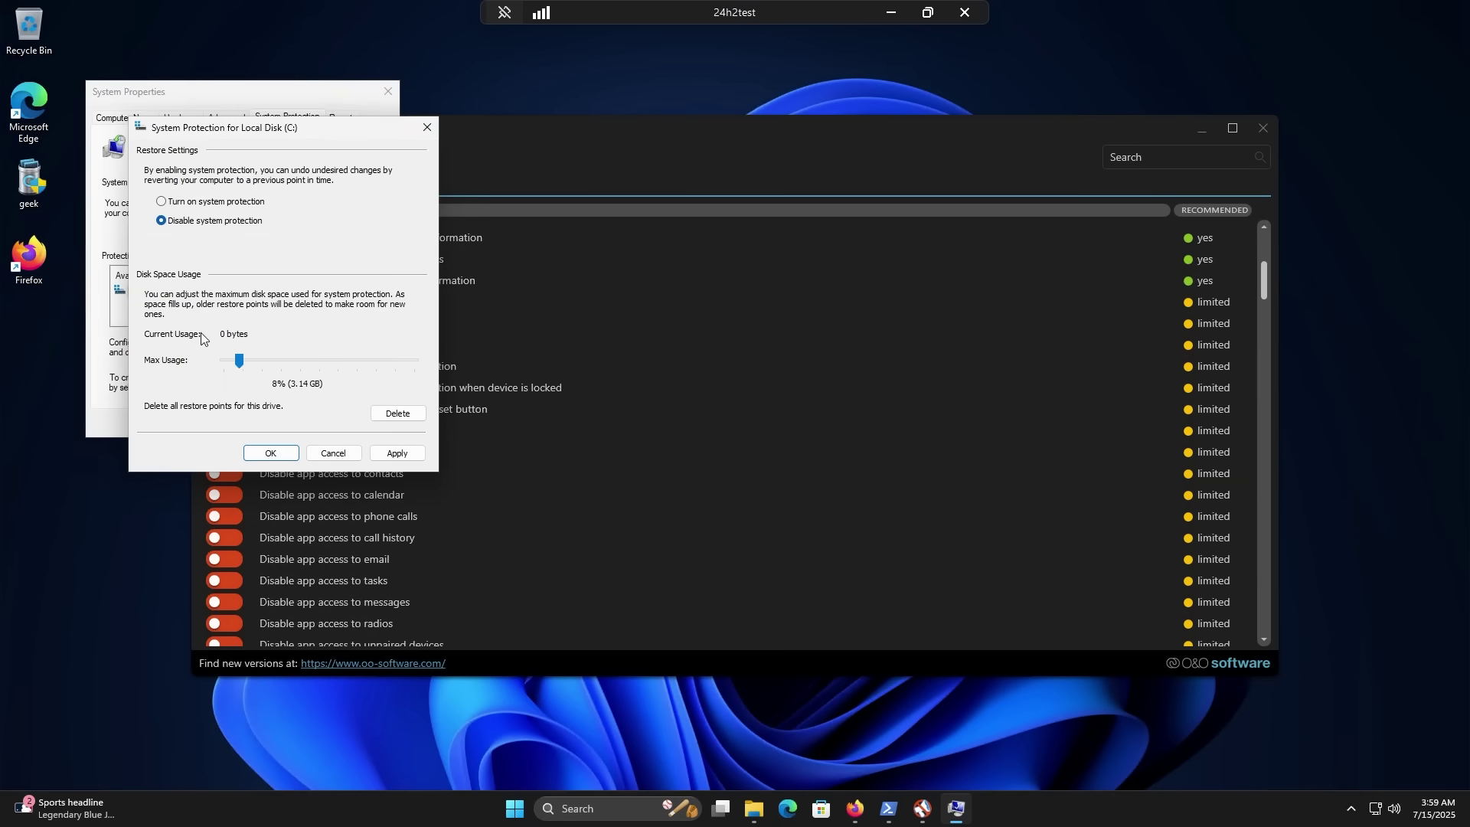
pyautogui.click(340, 455)
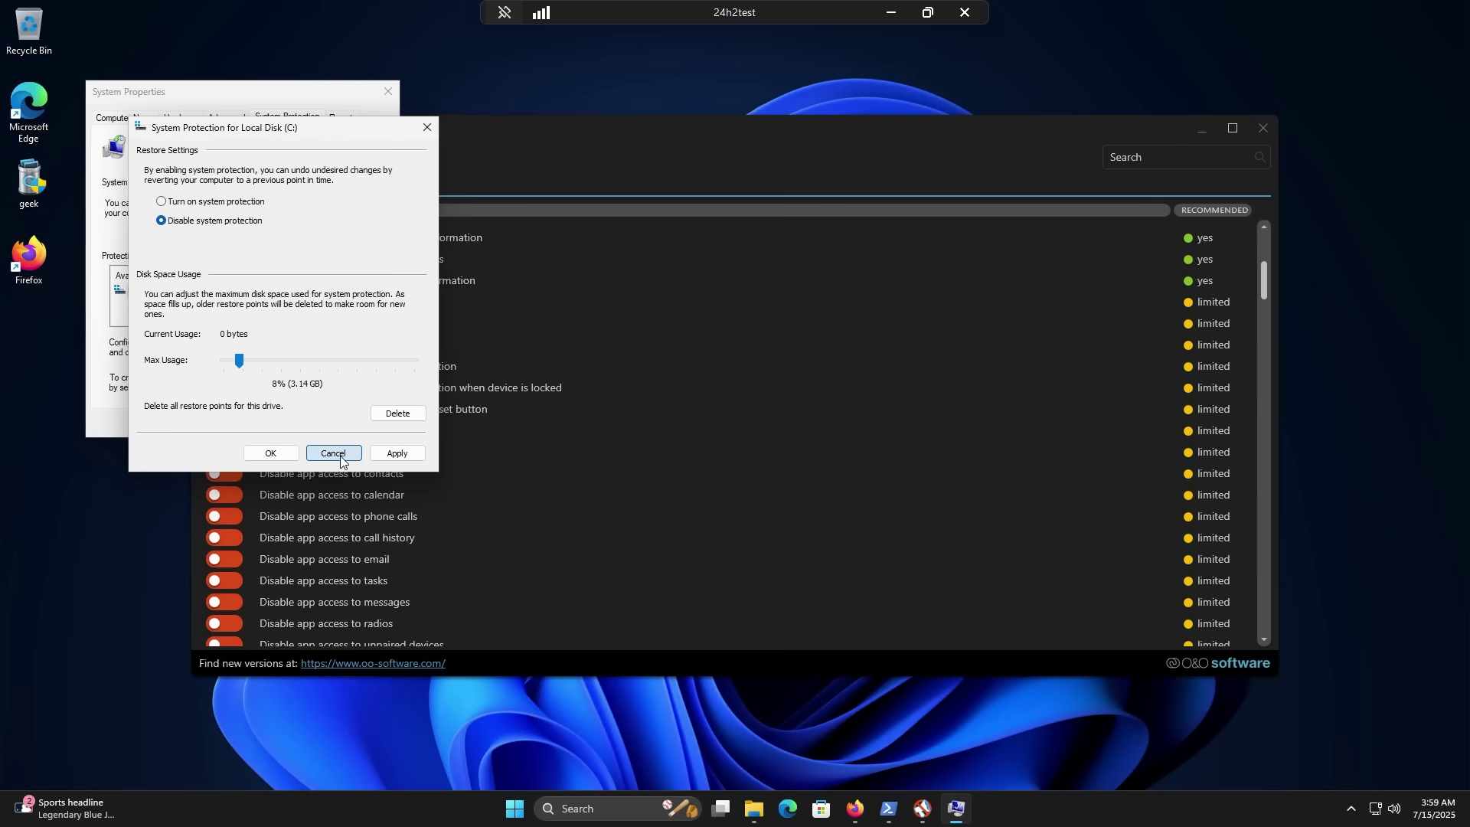
pyautogui.click(300, 431)
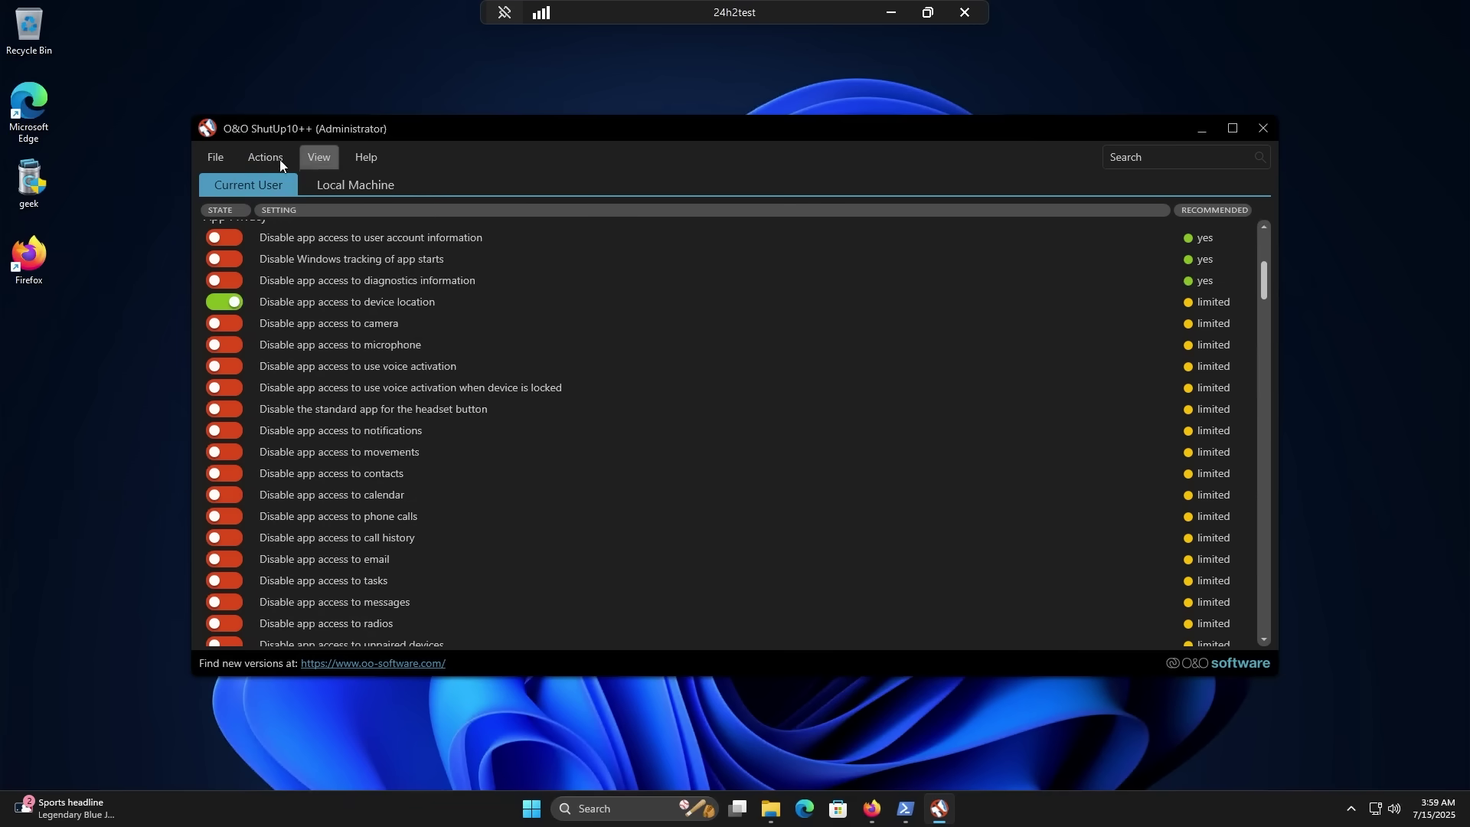
# Step: Apply only the recommended settings without creating a restore point, and search the settings for "recall"
pyautogui.click(279, 159)
pyautogui.click(289, 186)
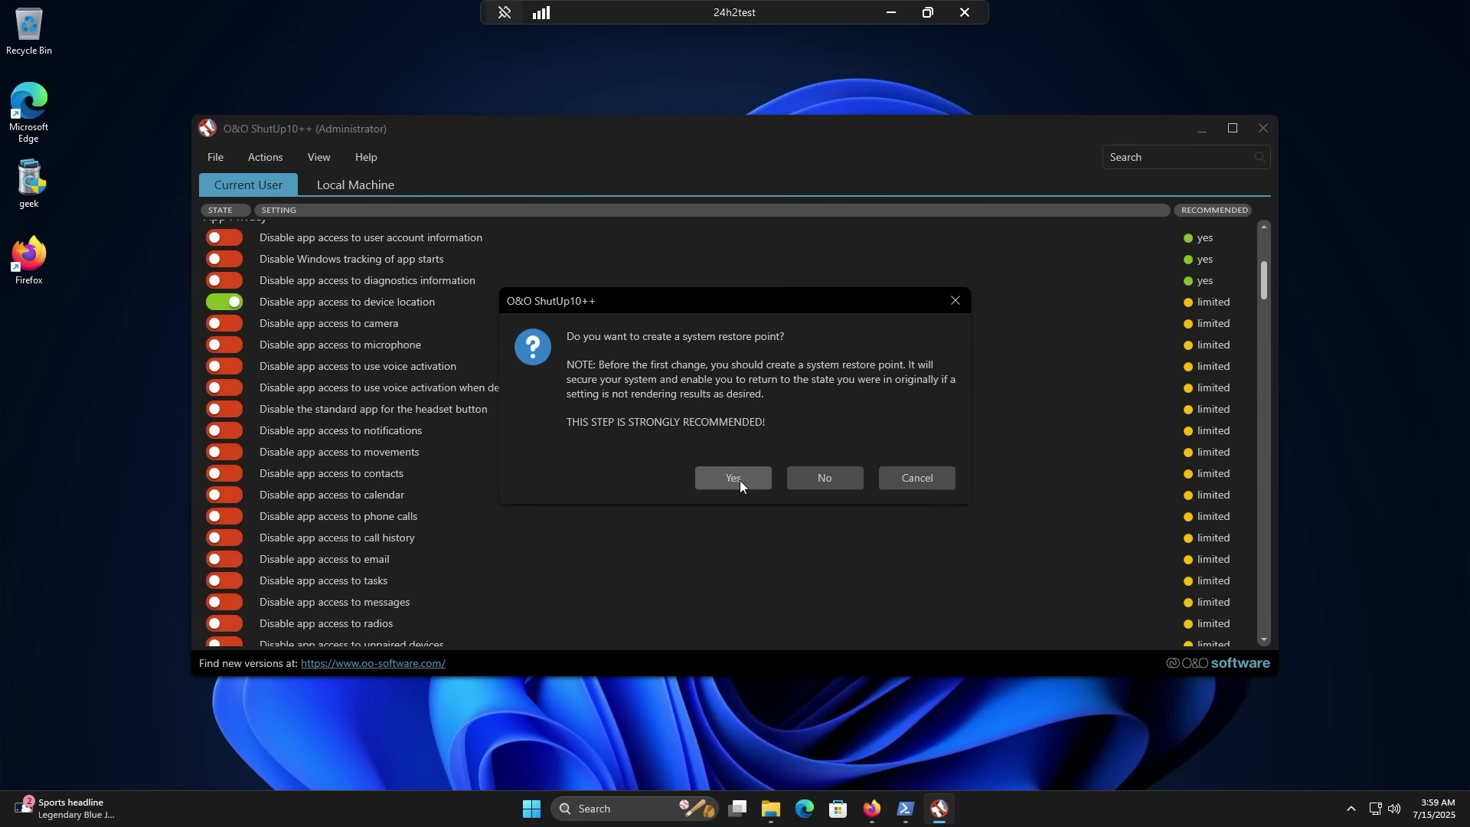
pyautogui.click(811, 477)
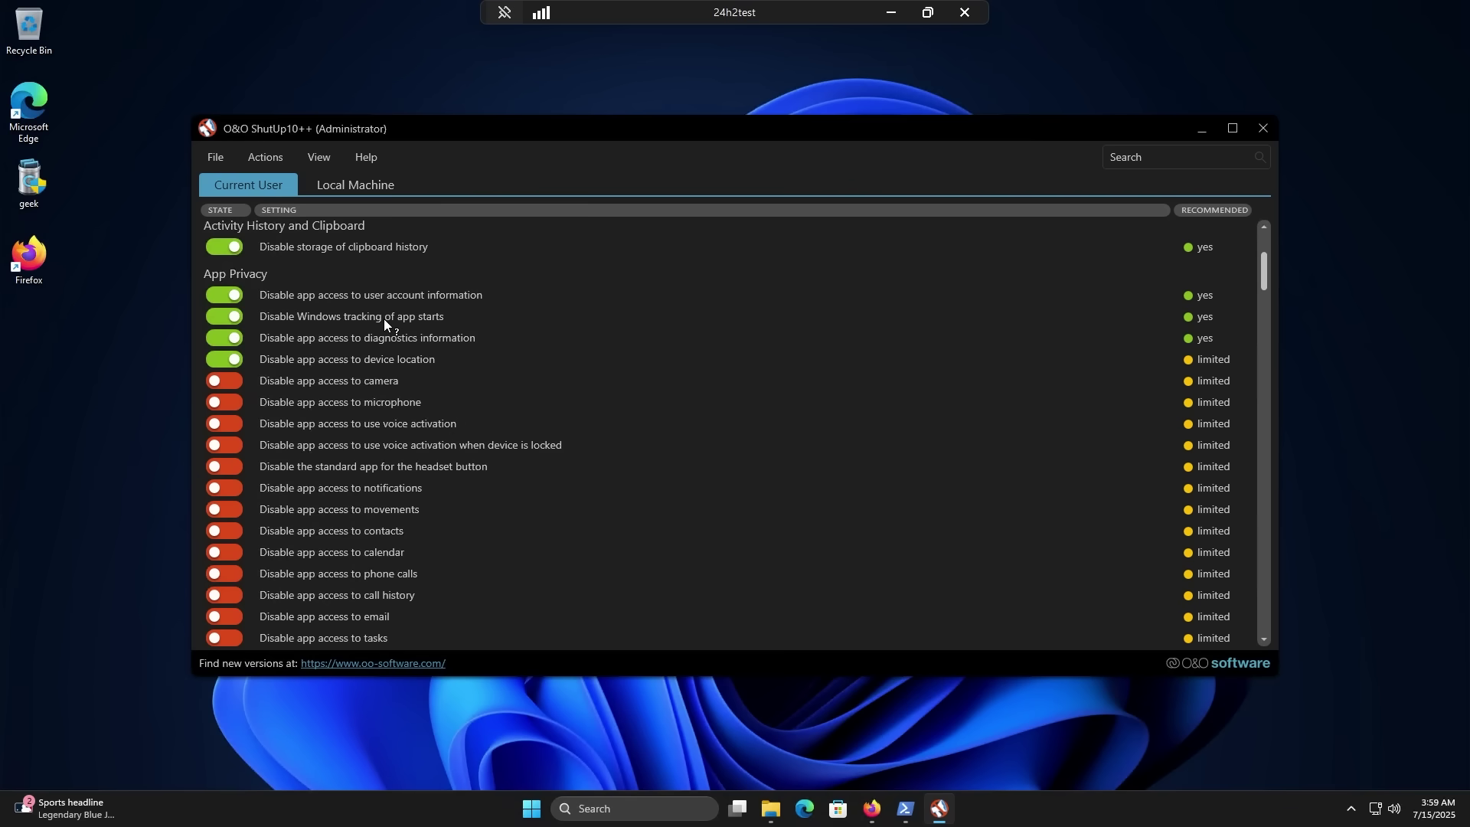
pyautogui.scroll(4, 320, 263)
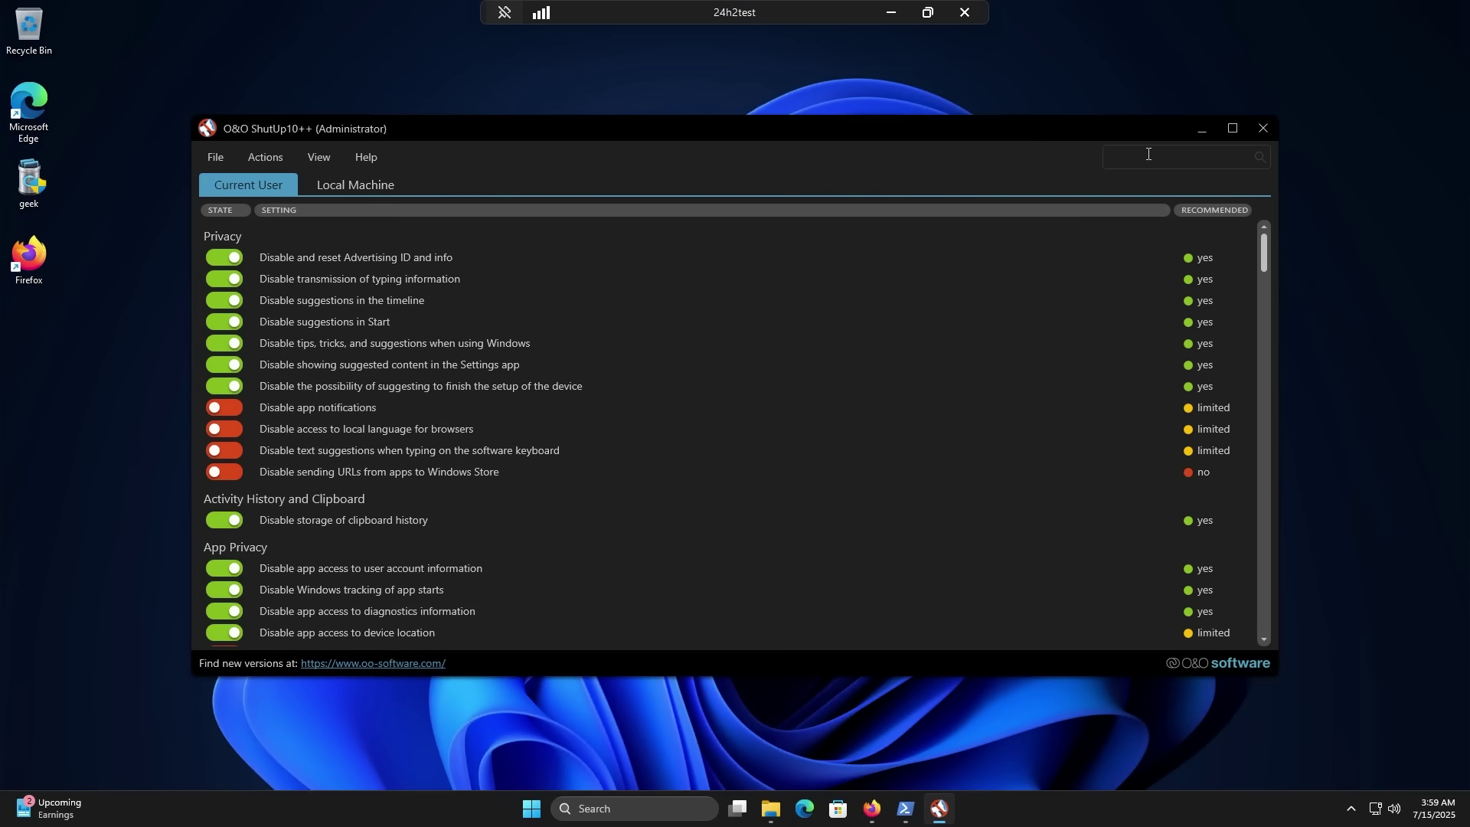
pyautogui.write('ll')
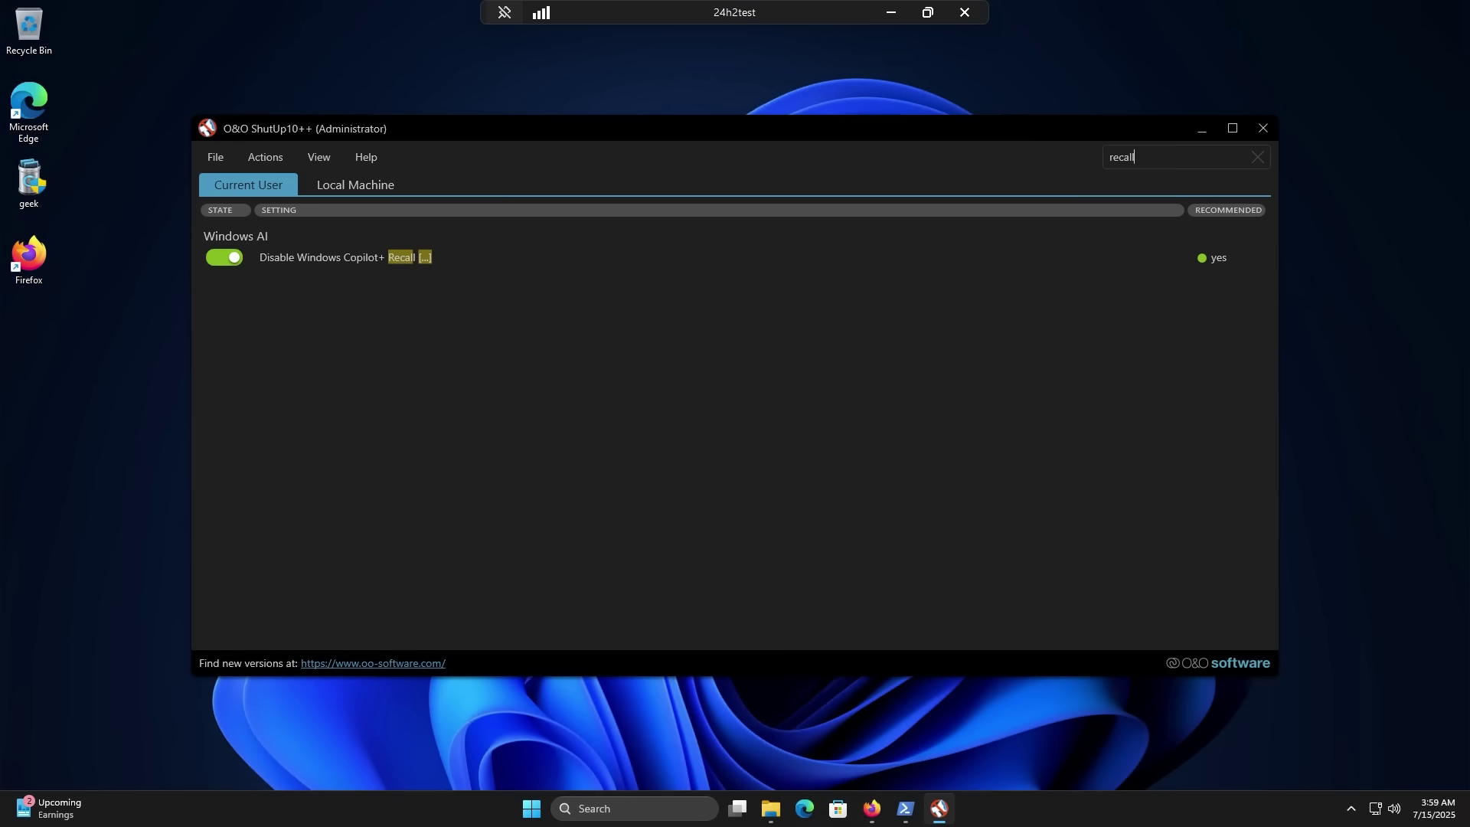
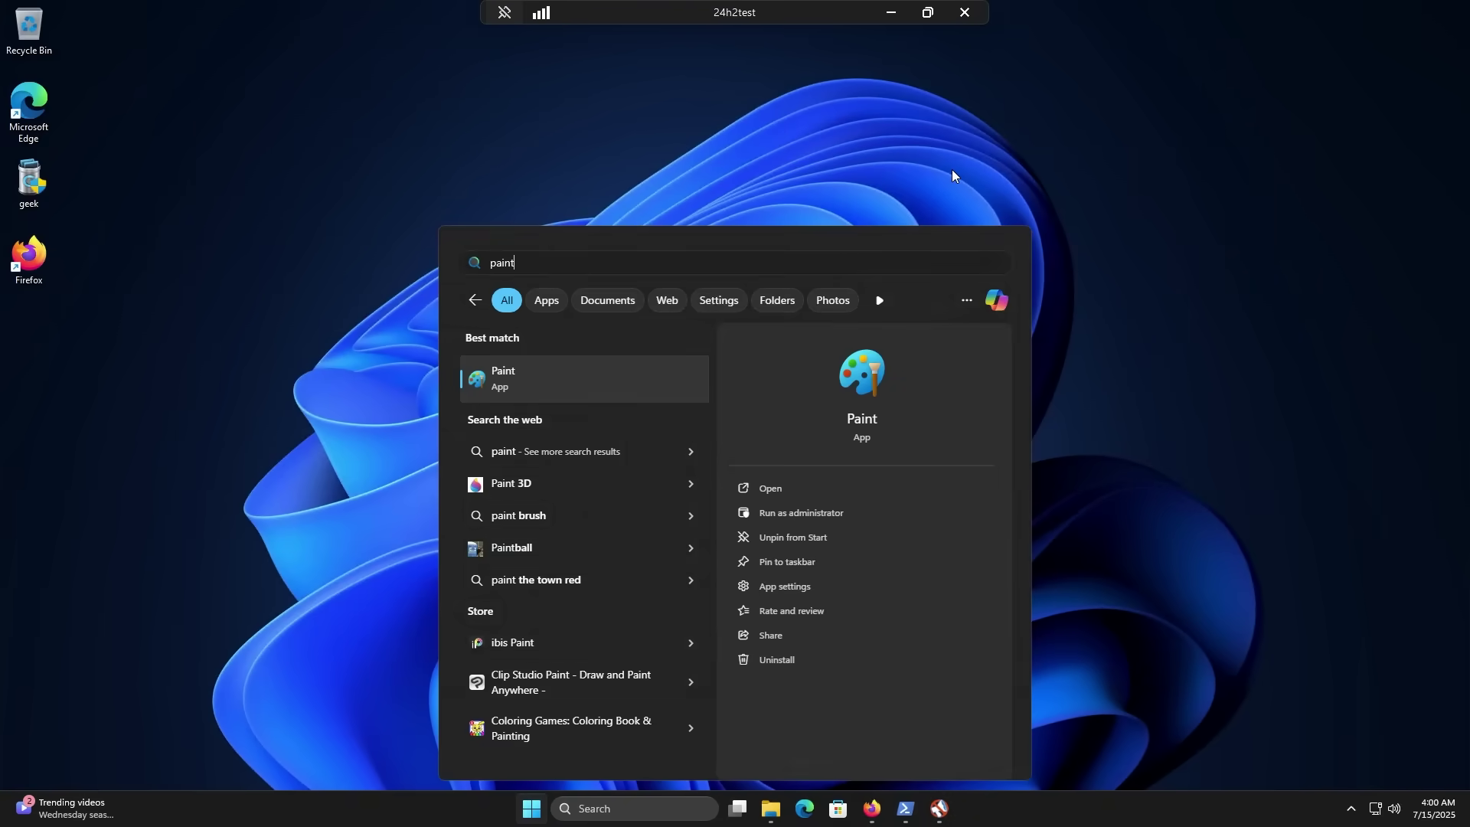
# Step: Open Paint and examine the Copilot features it offers
pyautogui.press('Return')
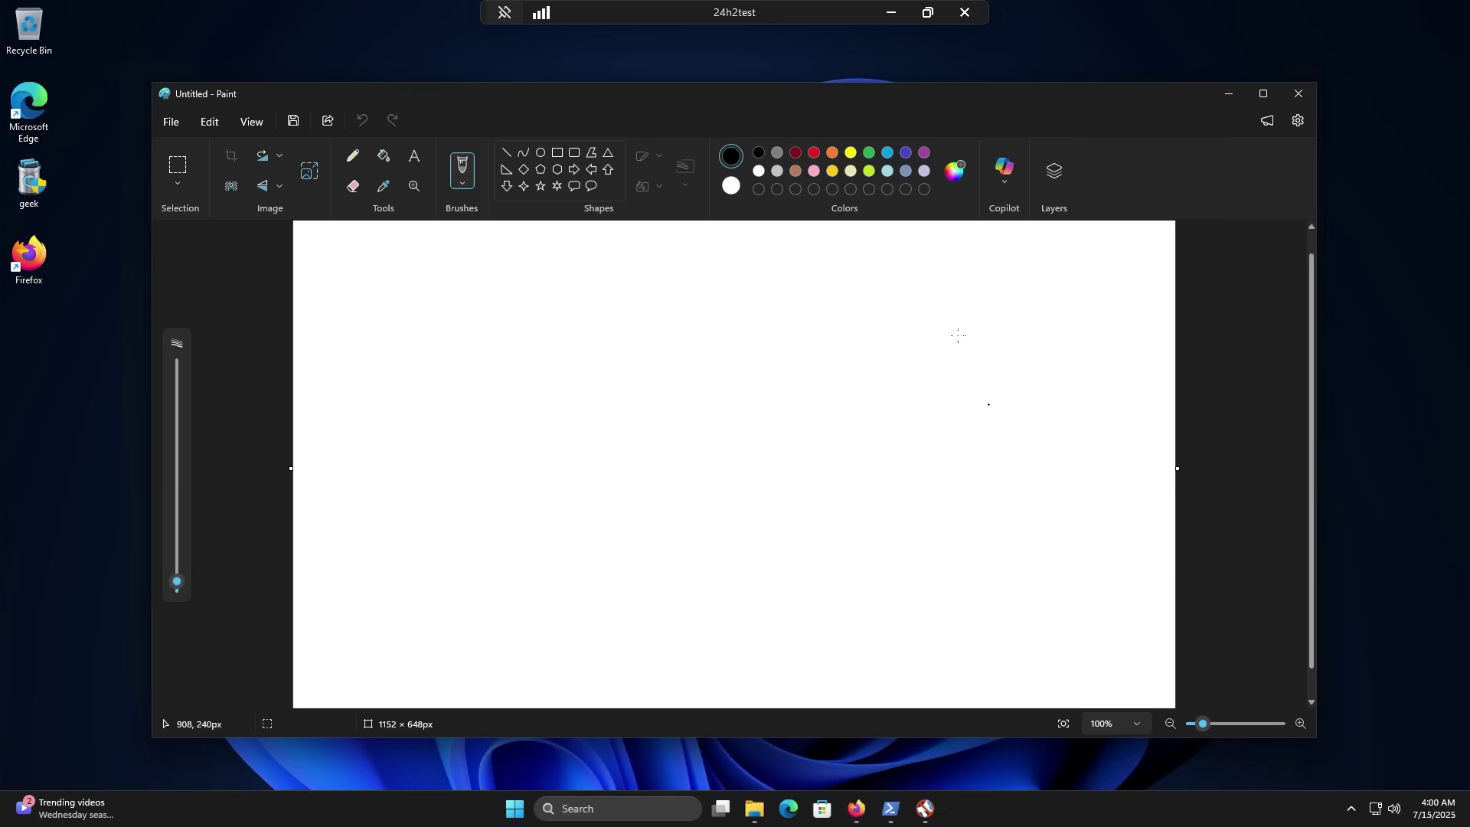
pyautogui.click(1003, 177)
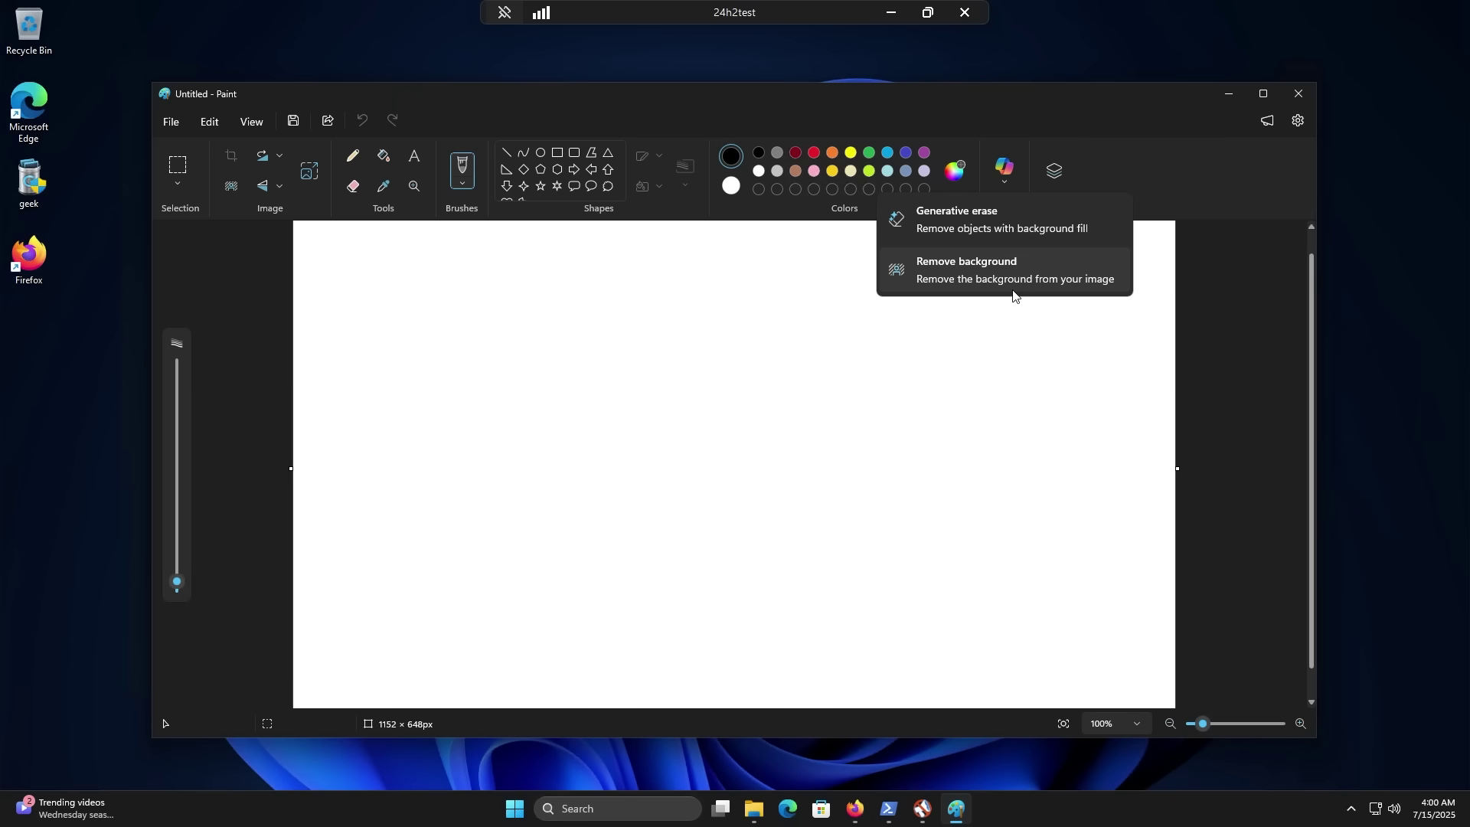
pyautogui.click(948, 351)
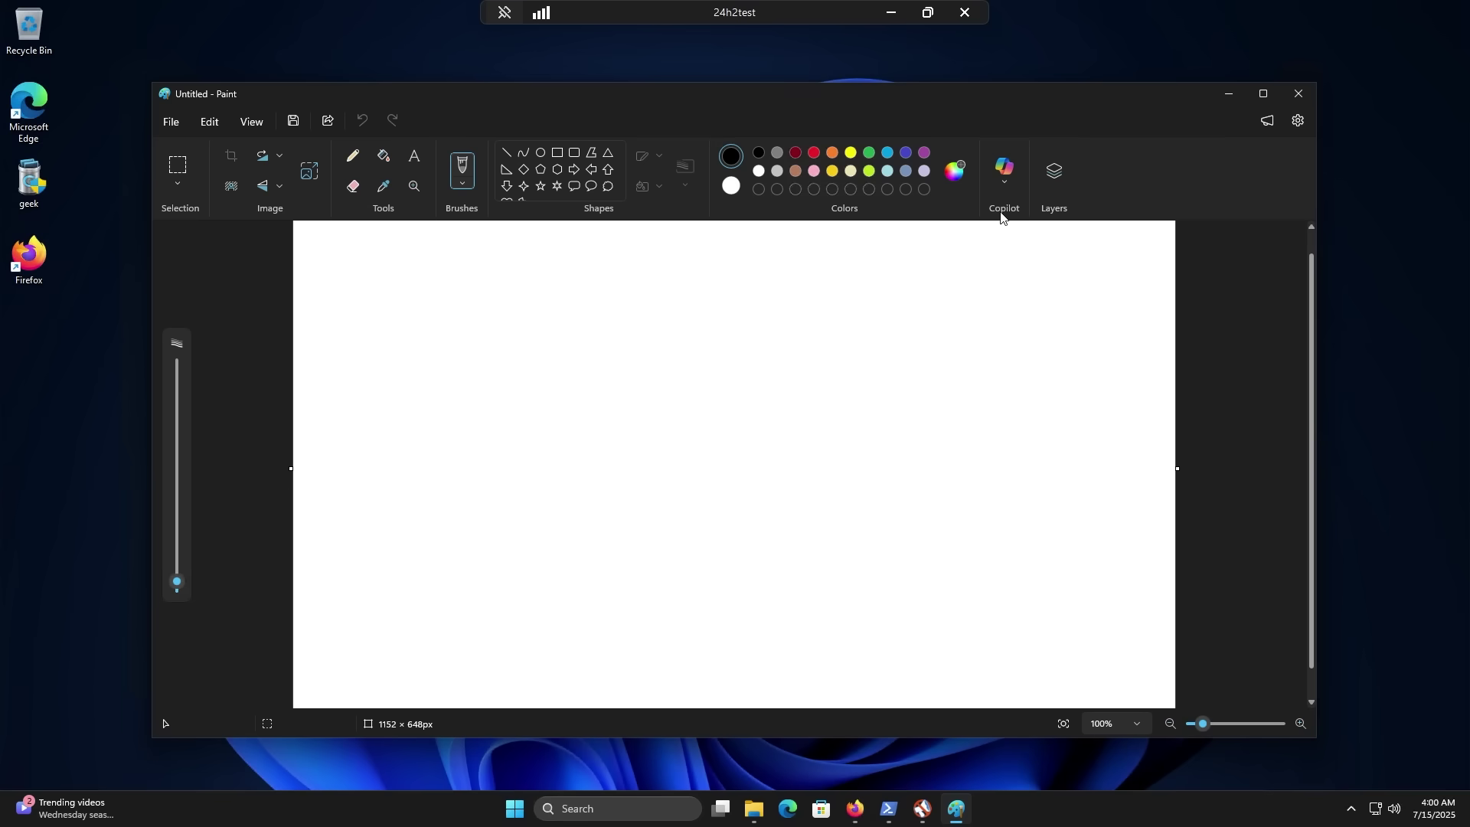
pyautogui.click(1009, 180)
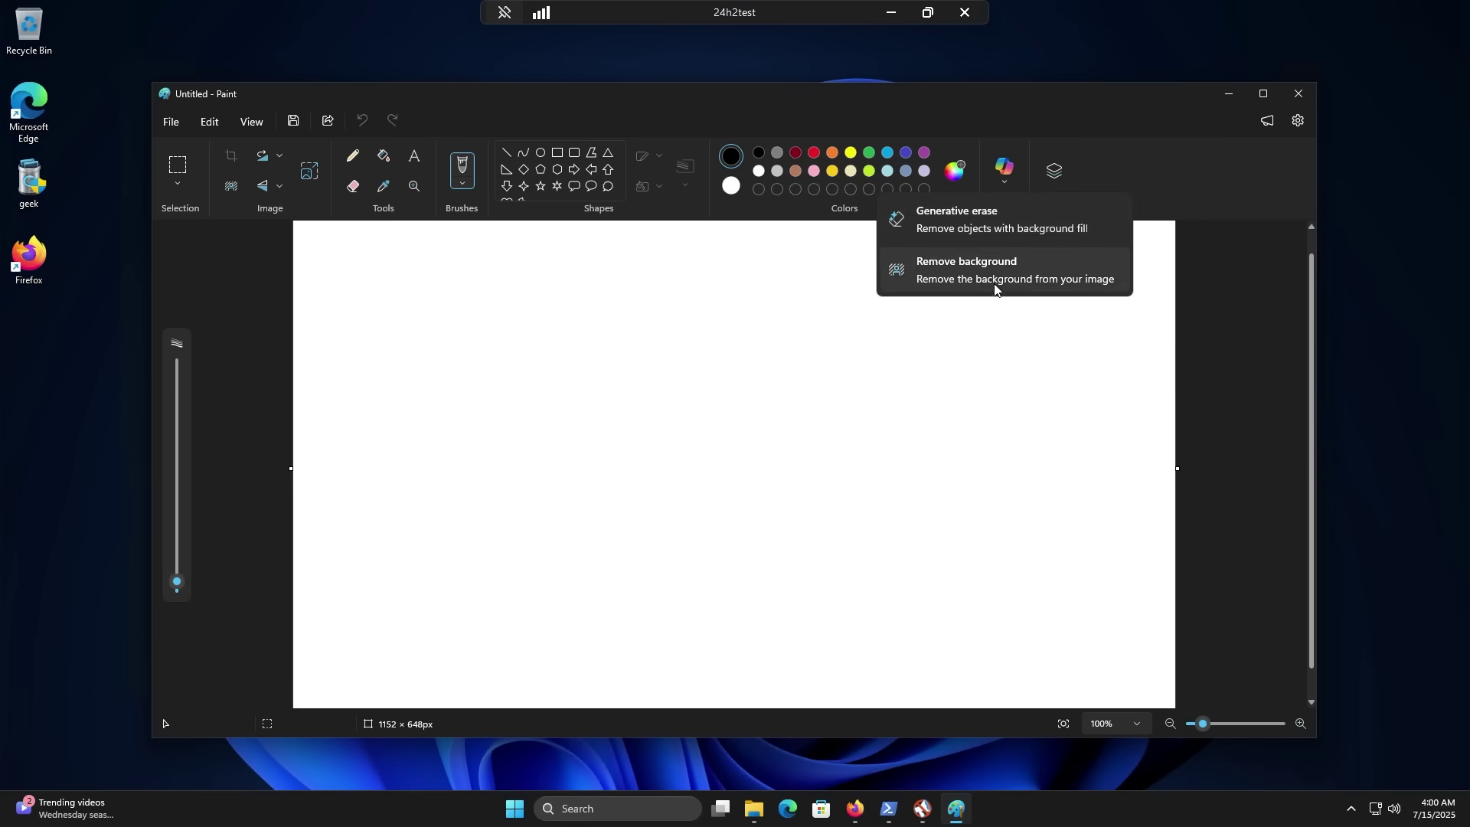
pyautogui.click(1009, 226)
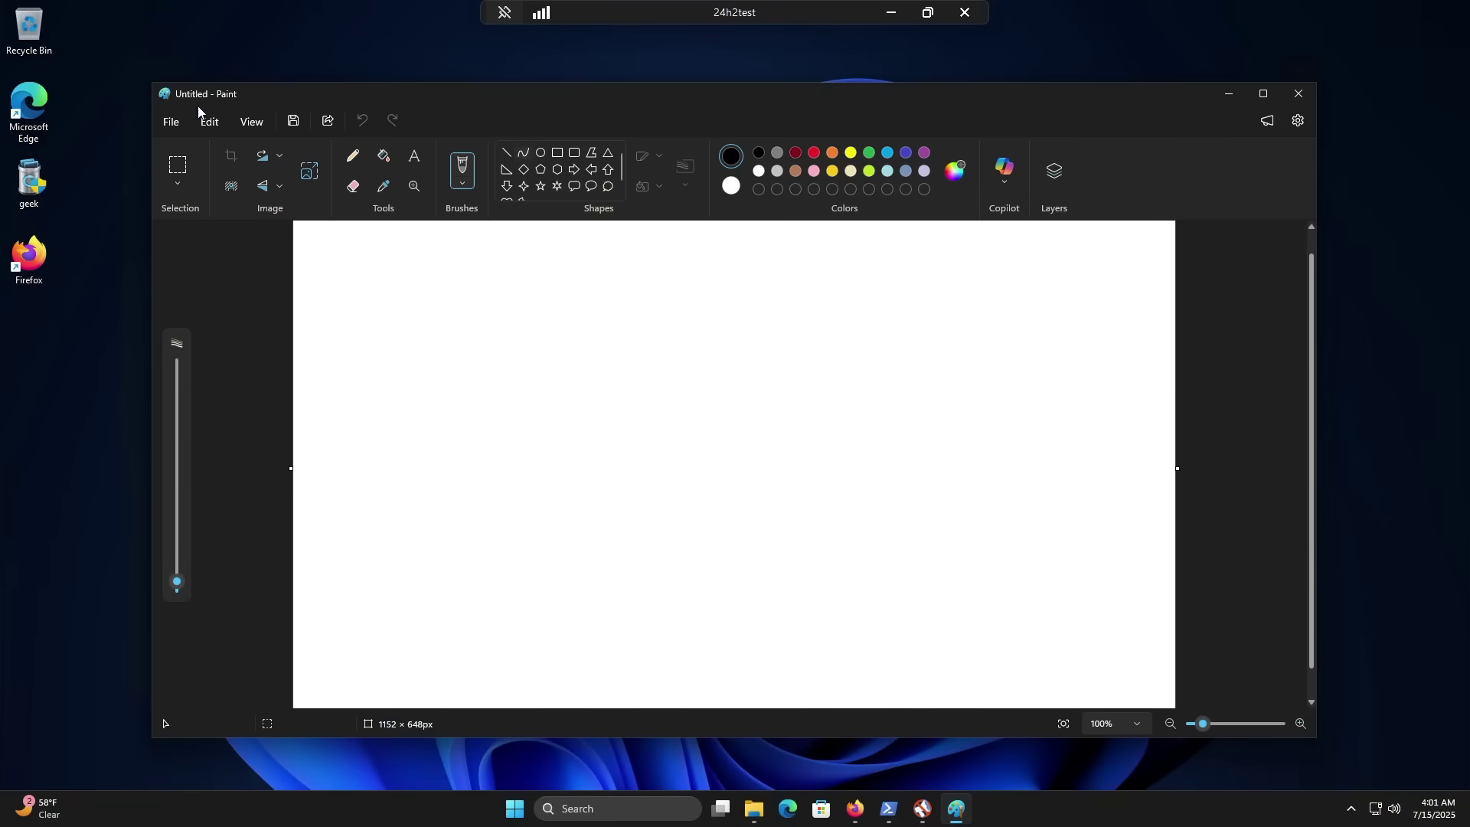
# Step: Close Paint, open Notepad and examine its Copilot writing options
pyautogui.click(1297, 94)
pyautogui.press('super')
pyautogui.write('notepad')
pyautogui.press('Return')
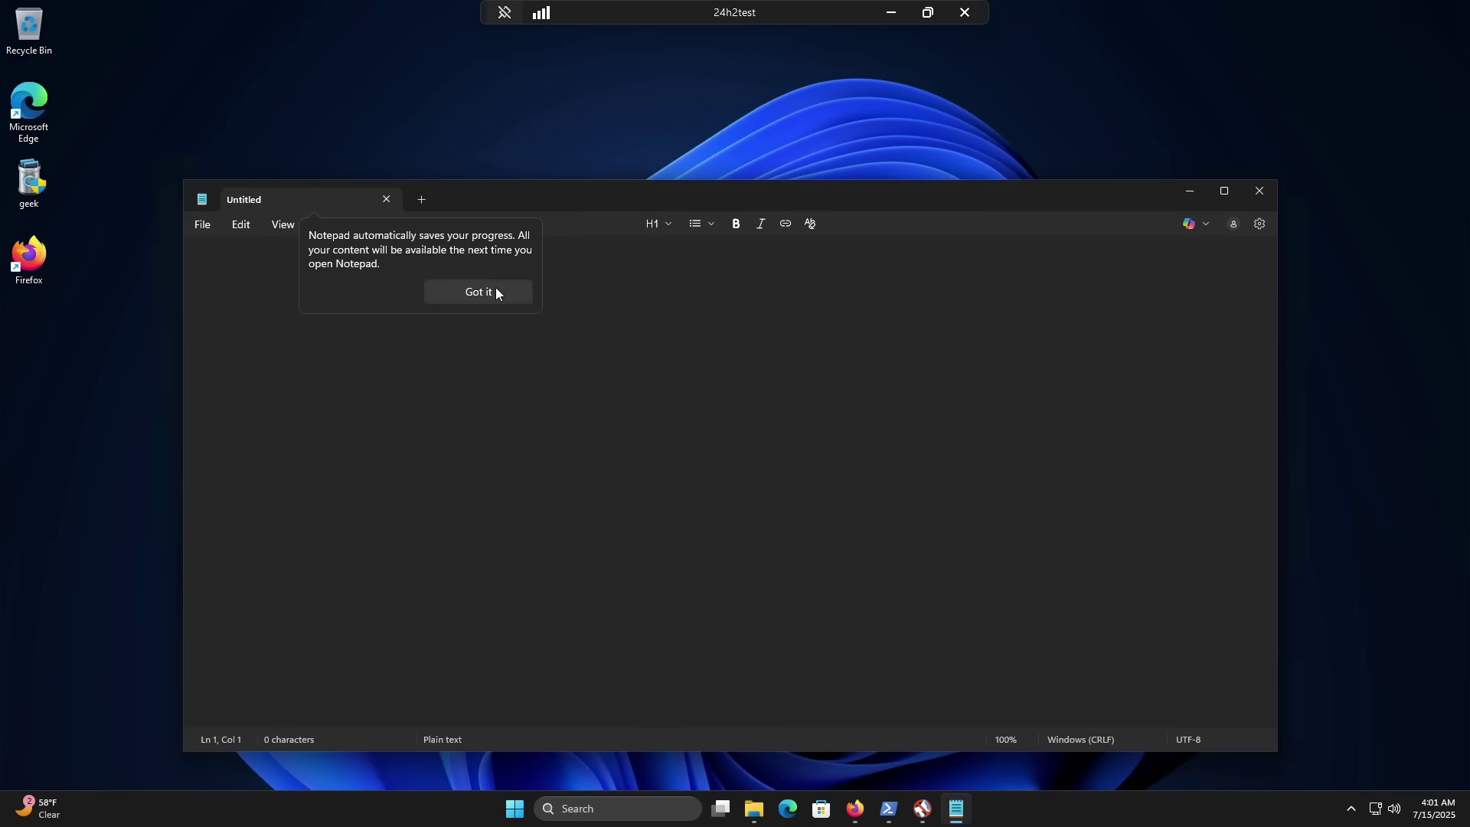
pyautogui.click(496, 293)
pyautogui.click(1202, 223)
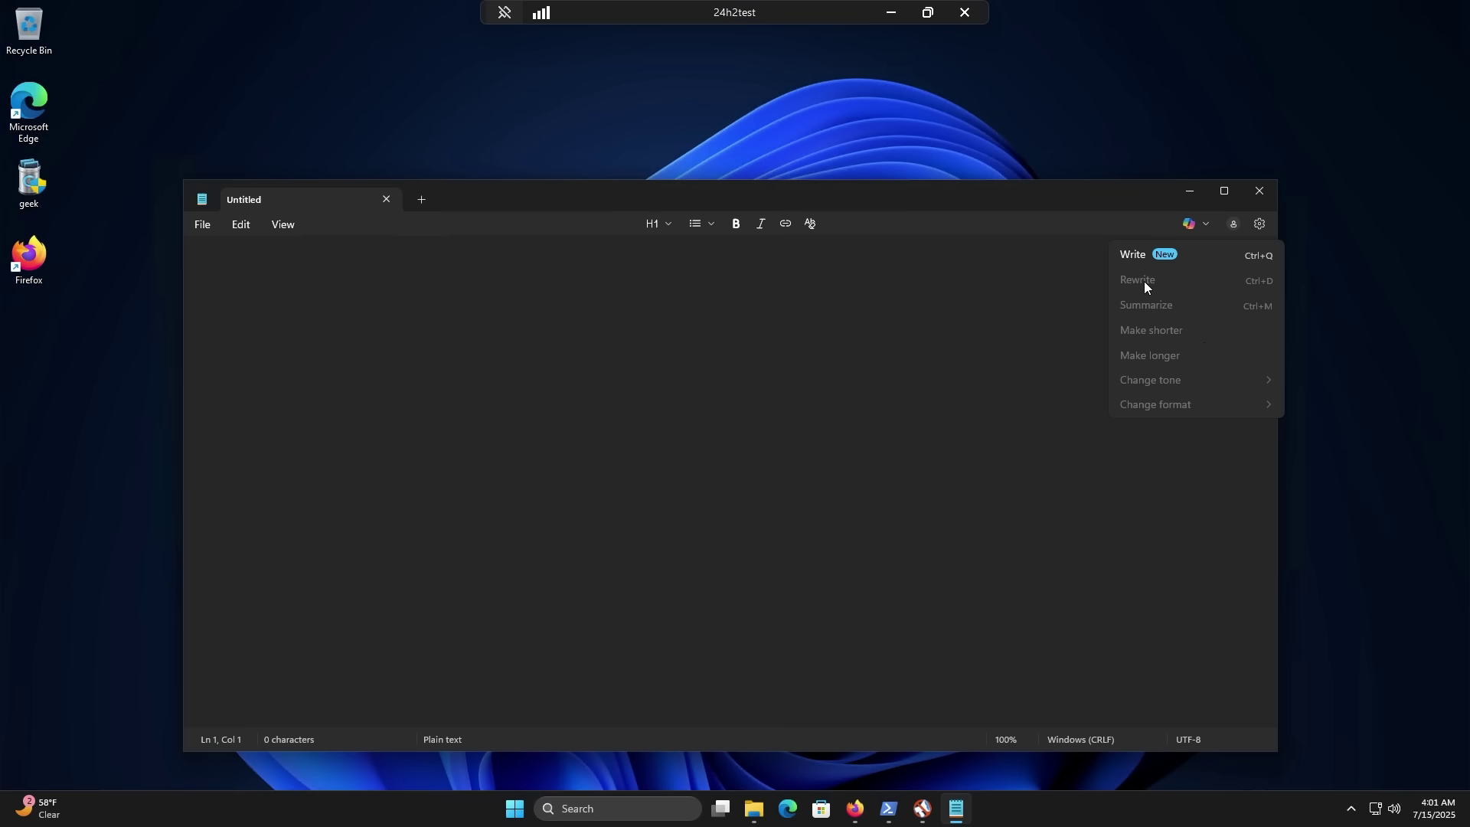
pyautogui.click(452, 254)
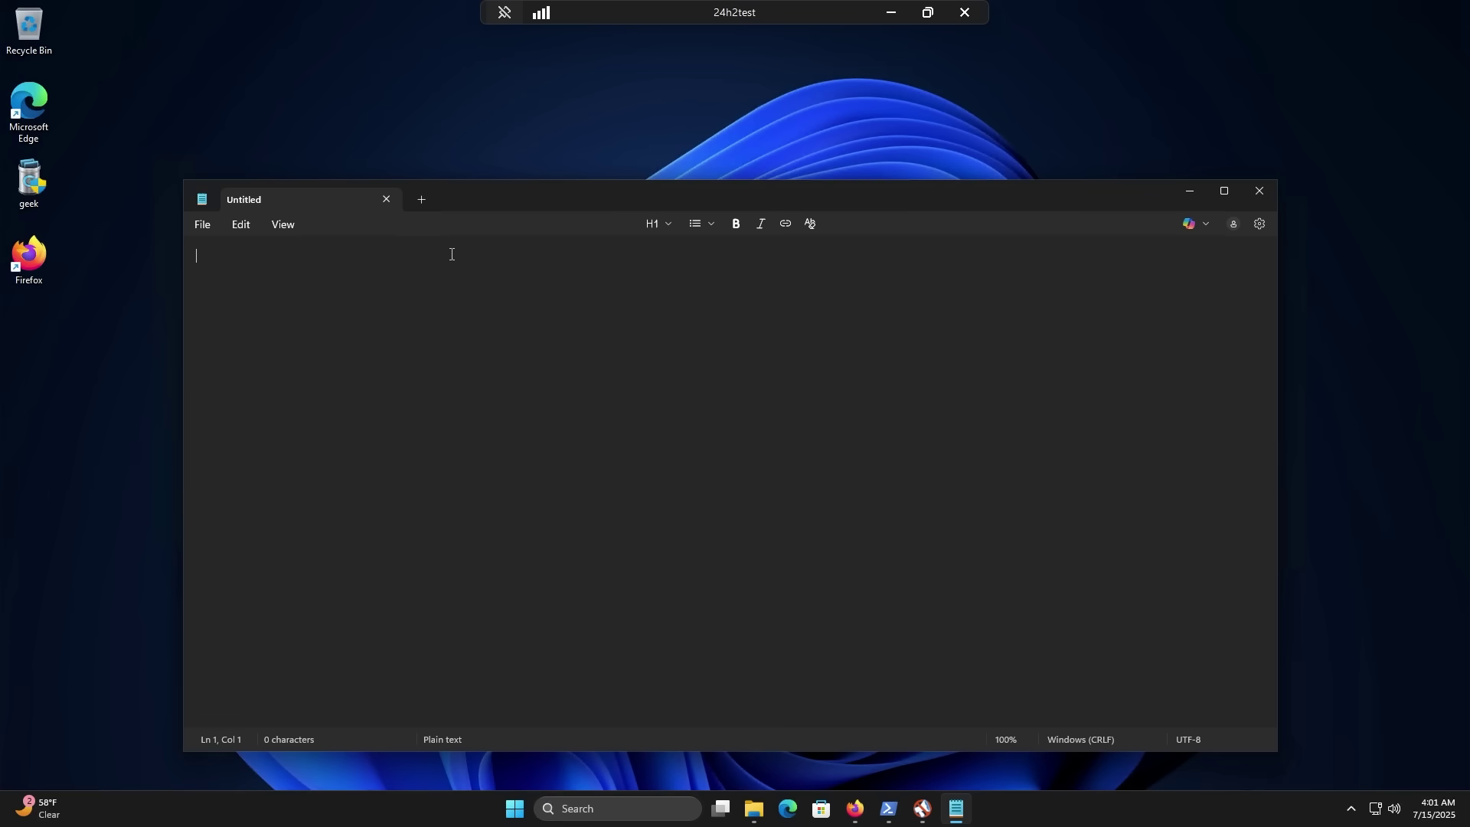
# Step: Try out Notepad's tabs by opening two more blank ones, and close Notepad
pyautogui.click(418, 202)
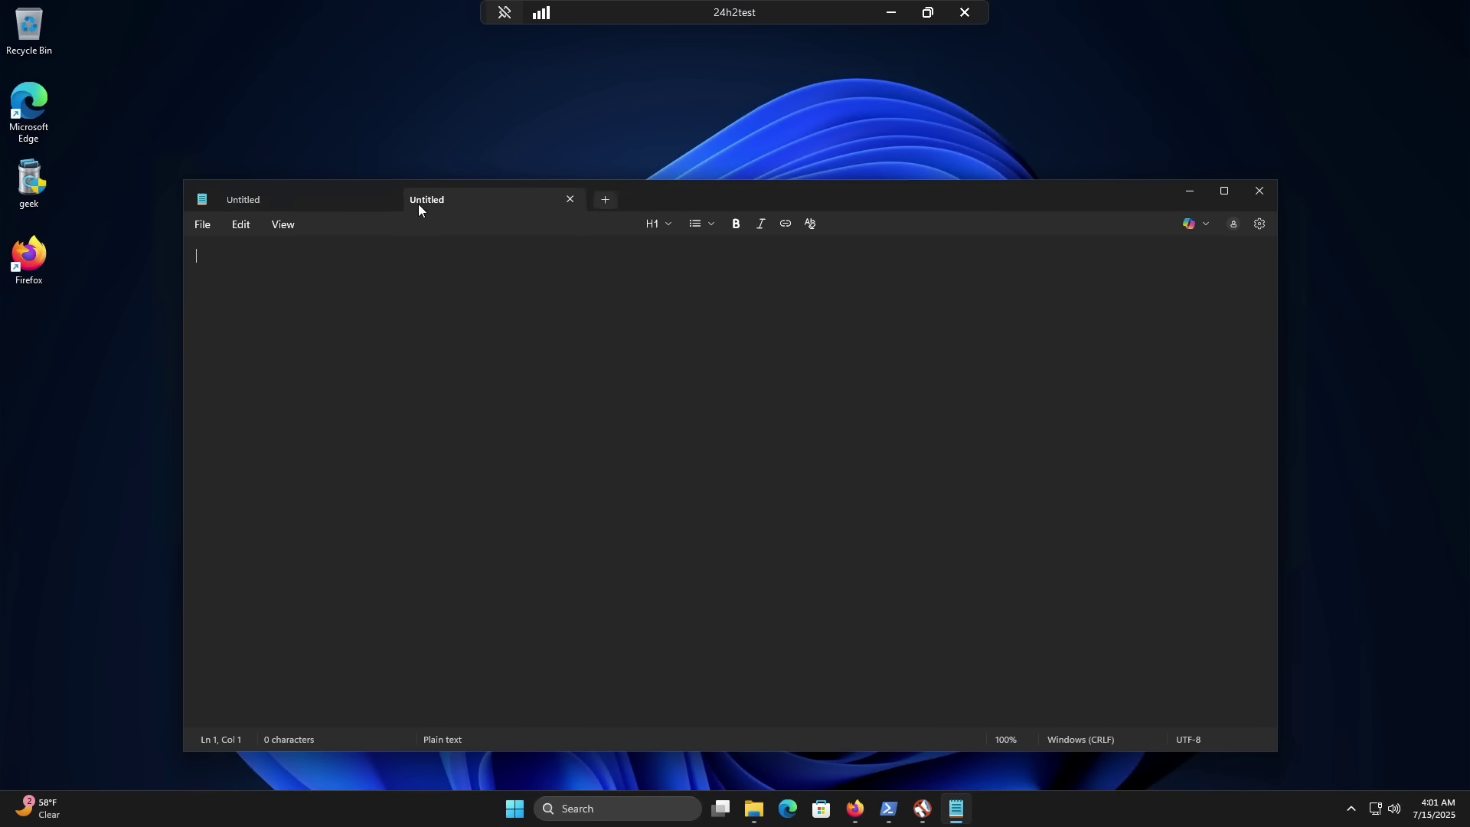
pyautogui.click(602, 201)
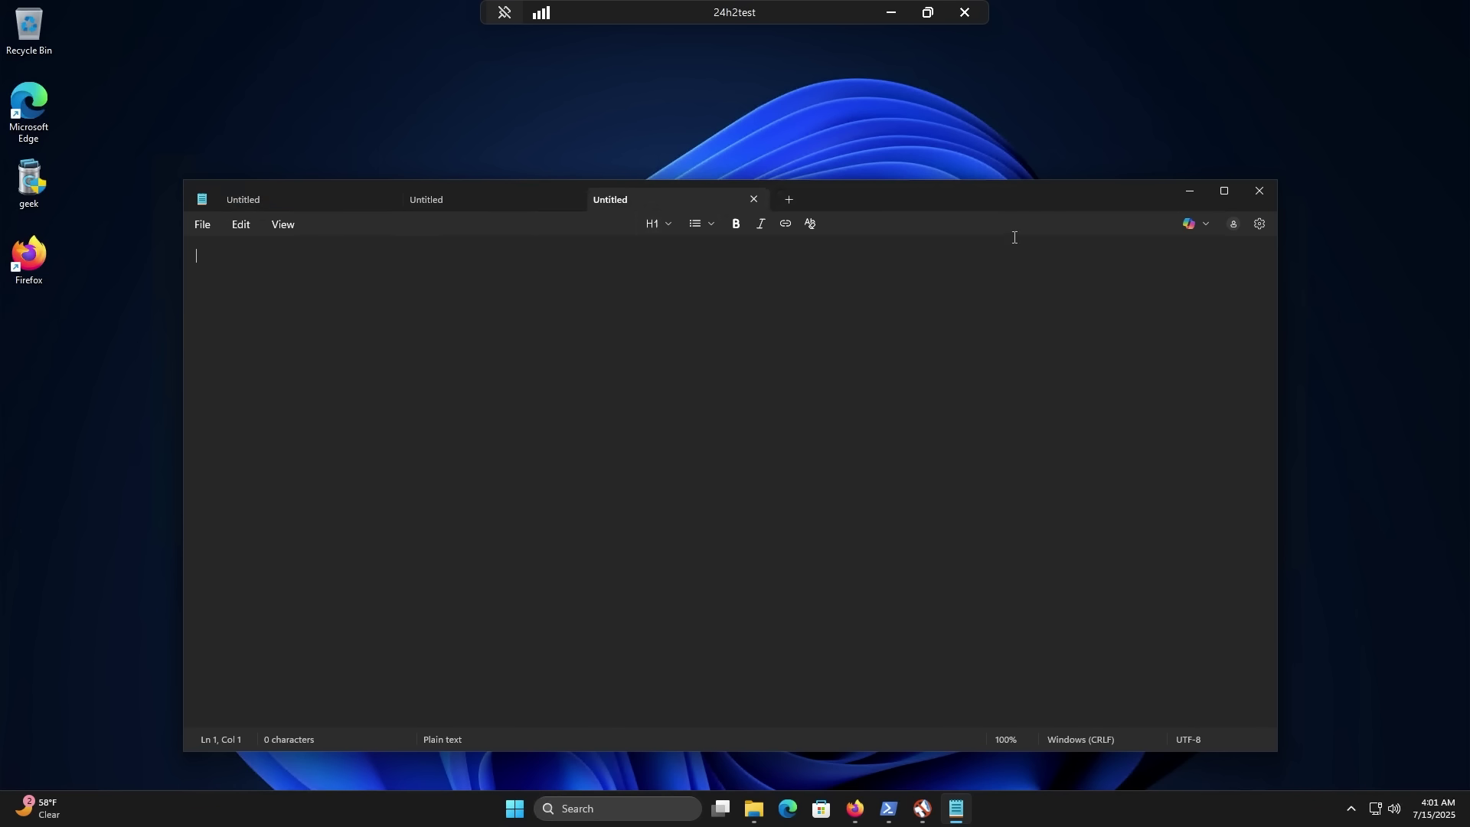
pyautogui.click(1259, 191)
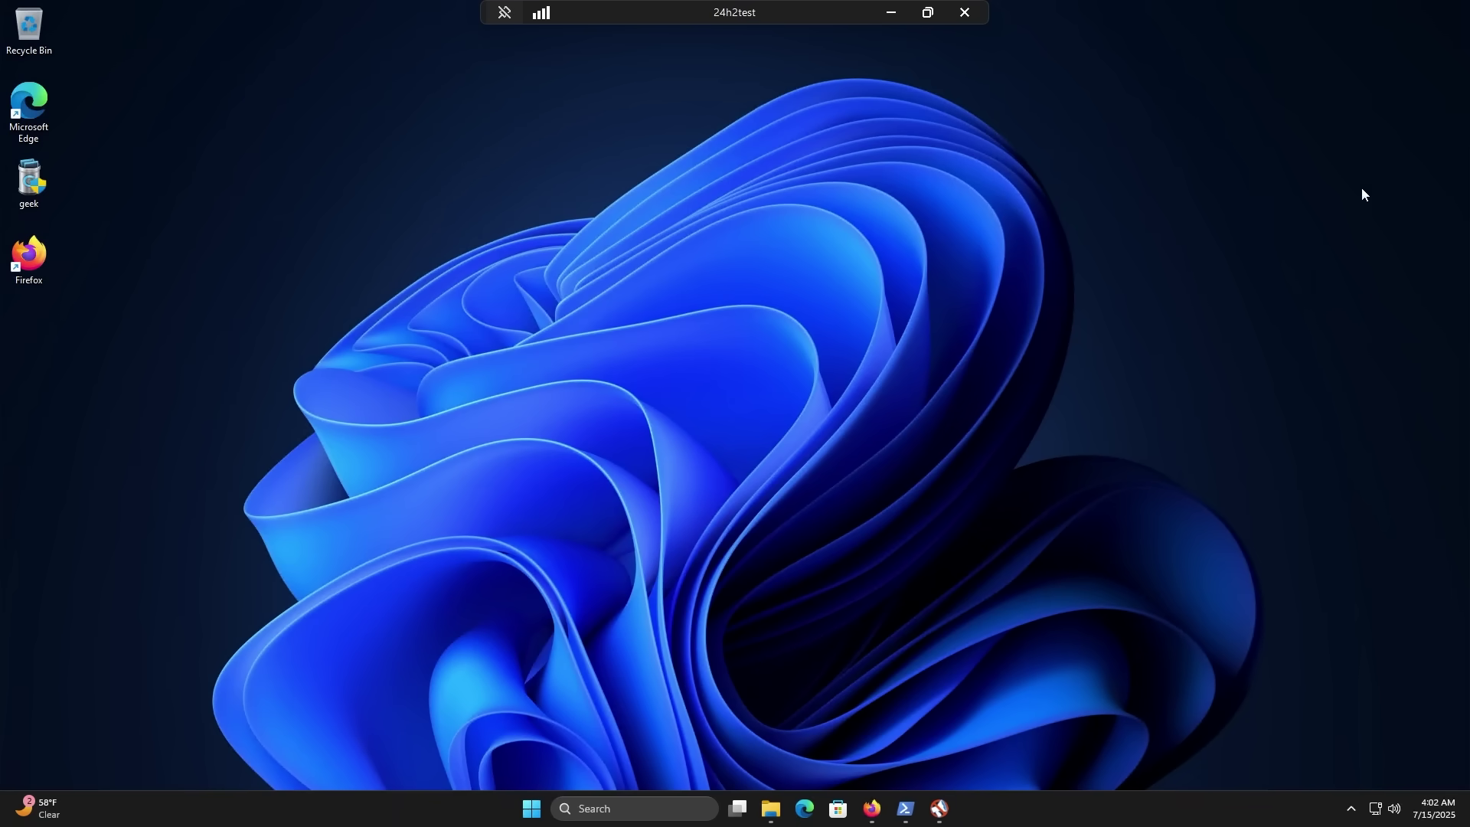
# Step: Run Geek Uninstaller from the desktop with administrator permission and switch its program list to Microsoft Store apps
pyautogui.doubleClick(43, 179)
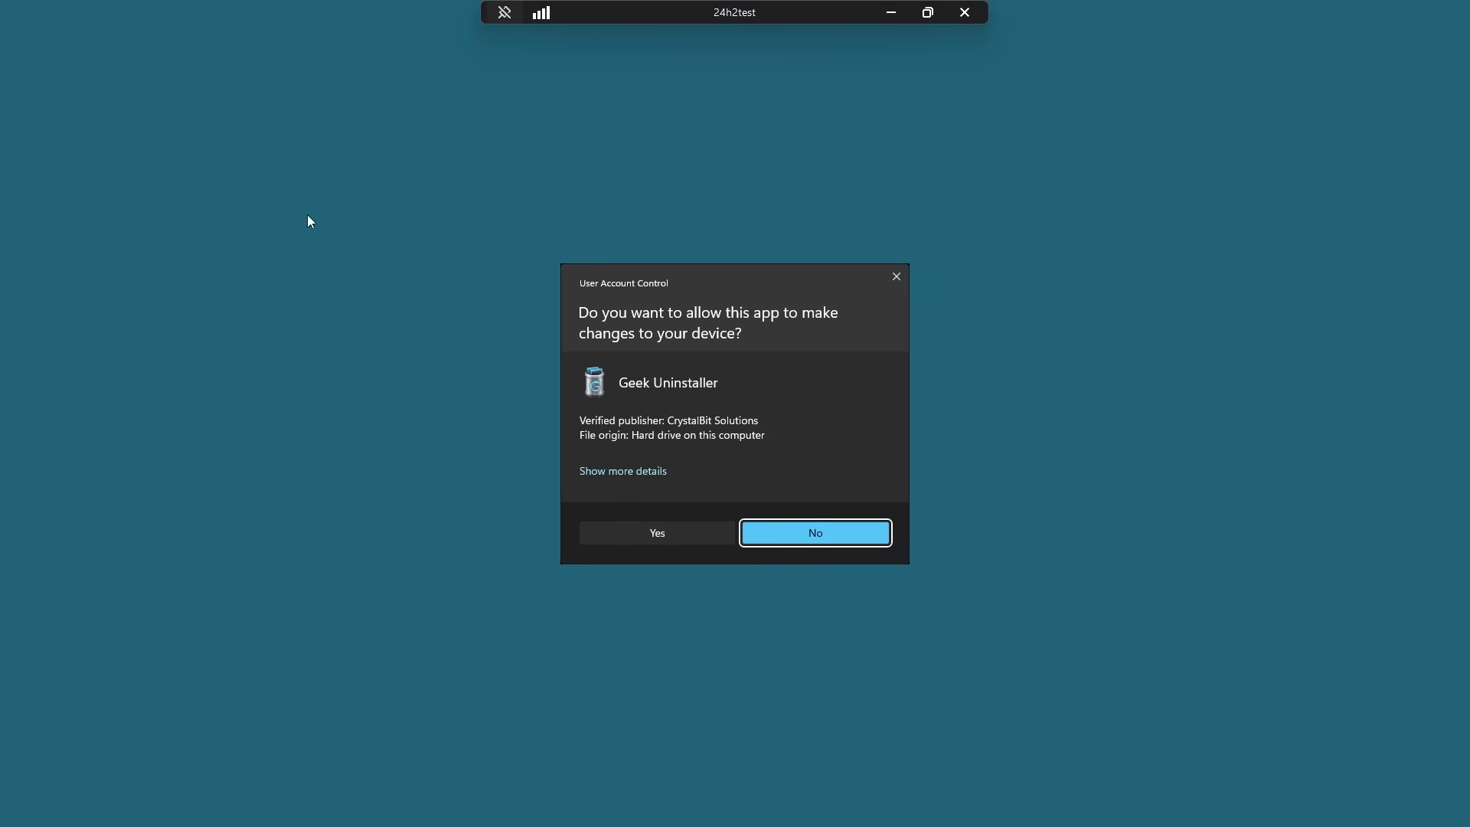
pyautogui.click(664, 539)
pyautogui.click(411, 109)
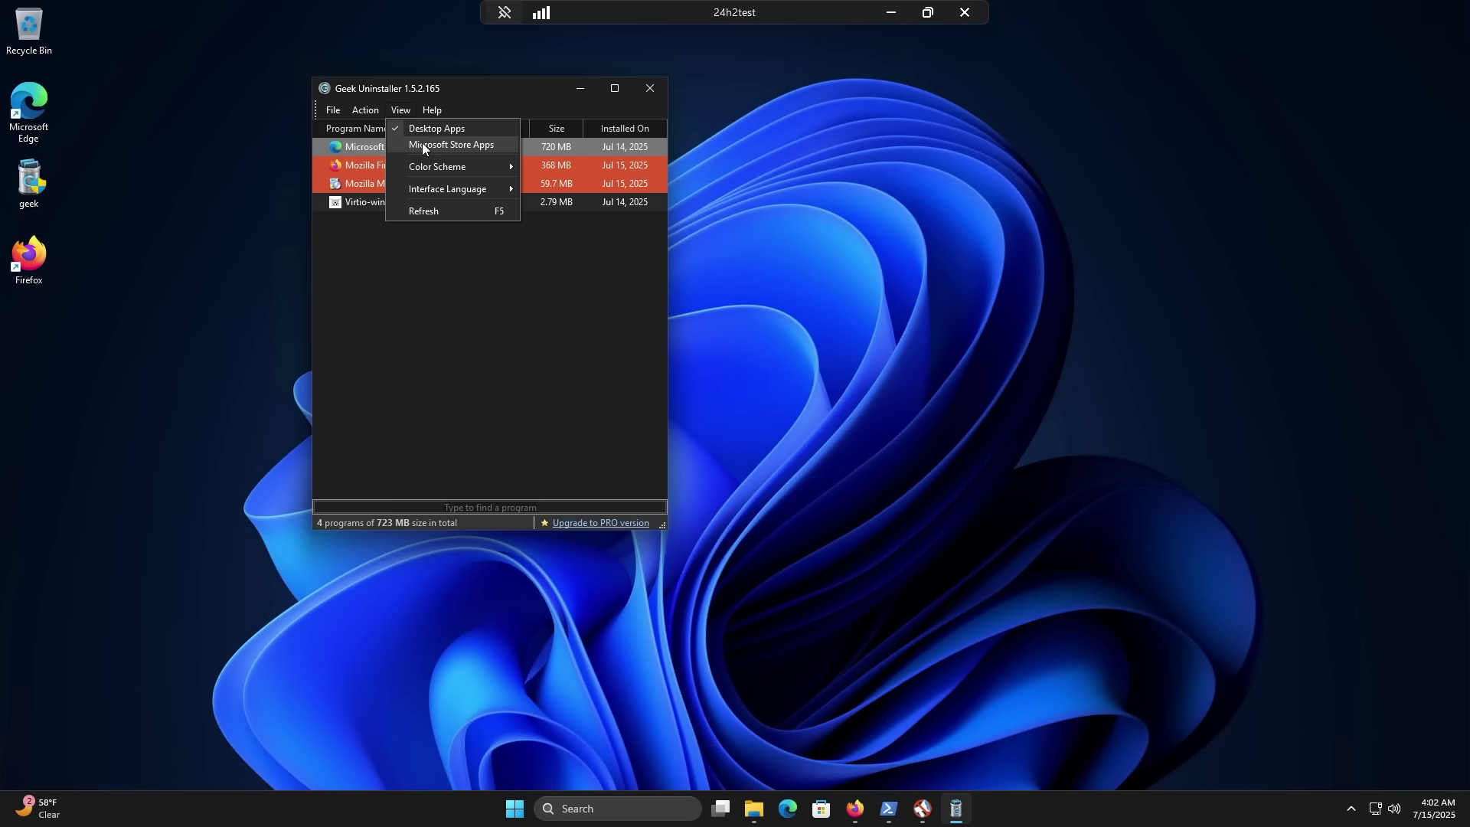
pyautogui.click(421, 142)
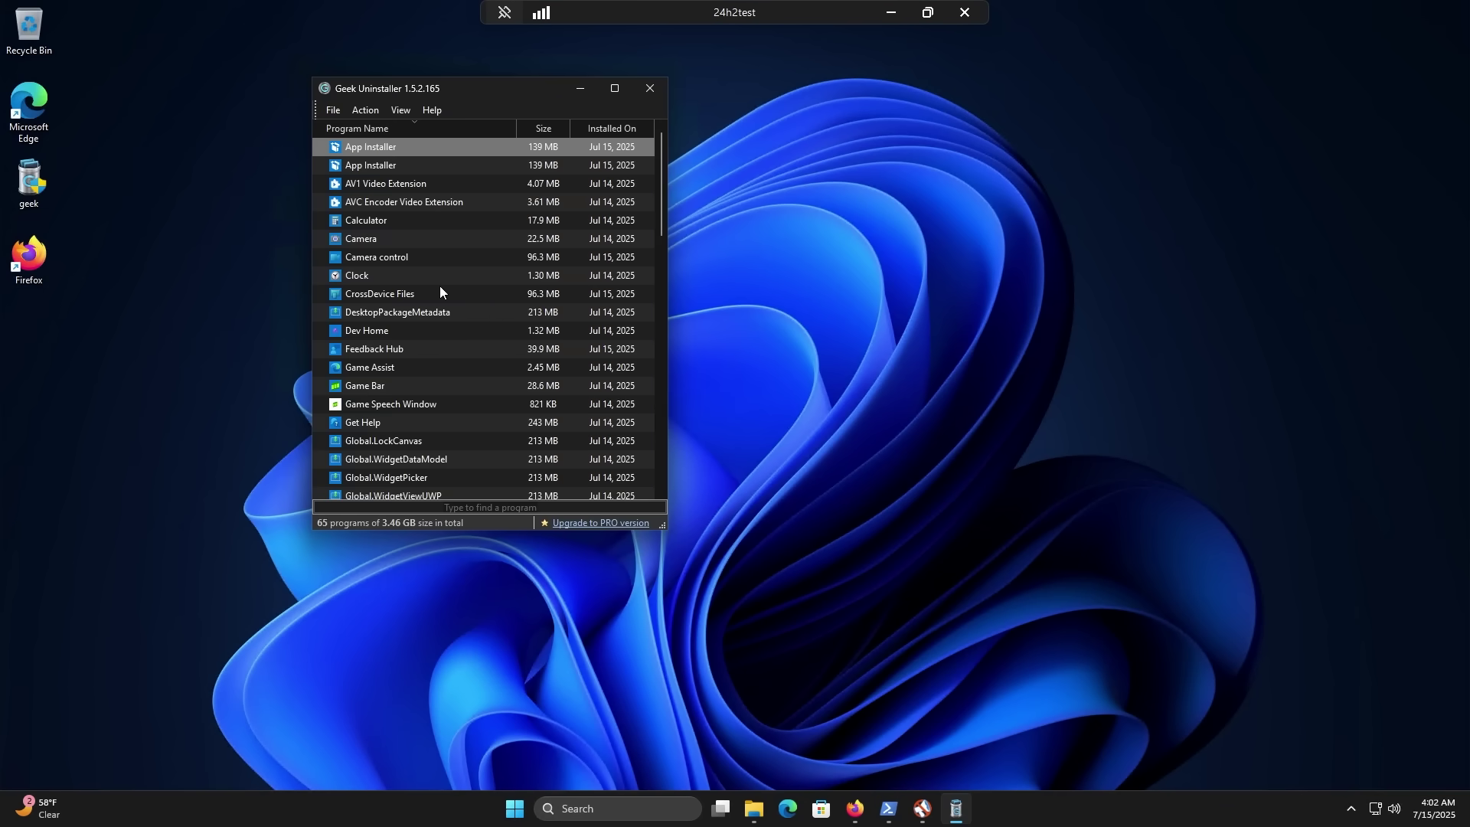
# Step: Search the Microsoft Store app list in Geek Uninstaller for Paint
pyautogui.write('no')
pyautogui.press('BackSpace')
pyautogui.press('BackSpace')
pyautogui.write('paint')
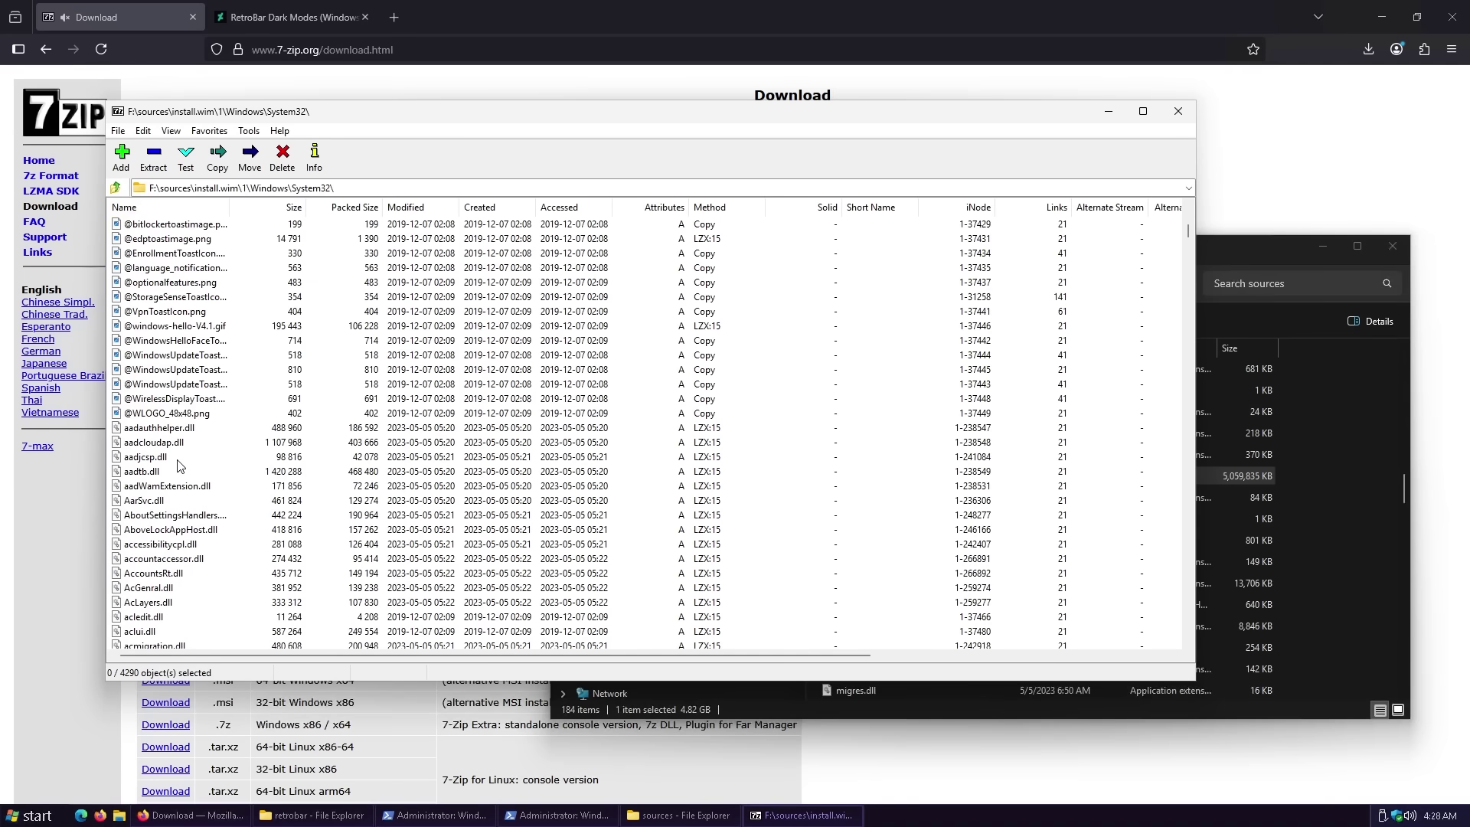
# Step: Locate notepad.exe in the Windows\System32 folder of the opened install.wim archive
pyautogui.scroll(-5, 181, 466)
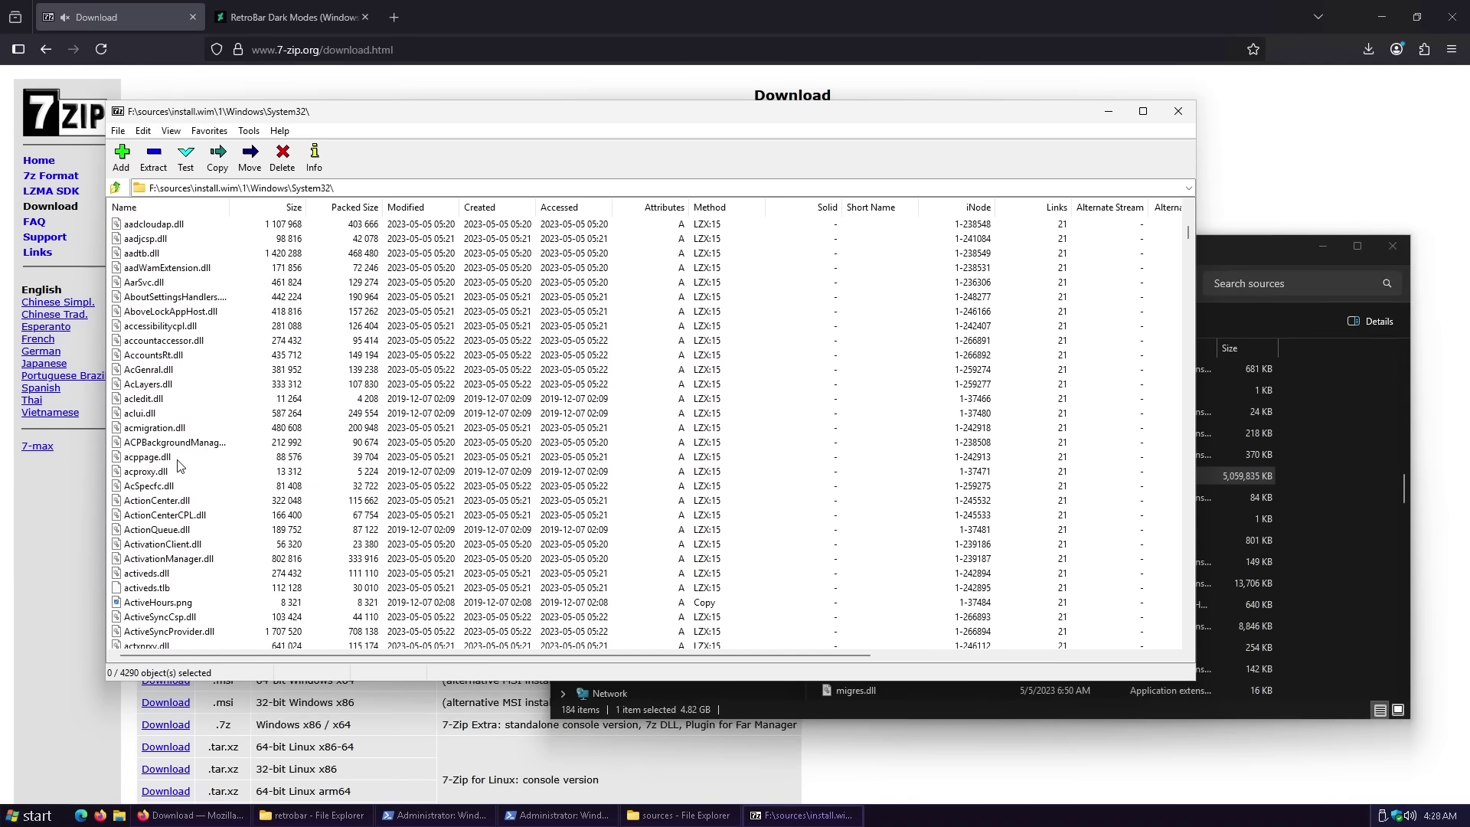
pyautogui.click(170, 458)
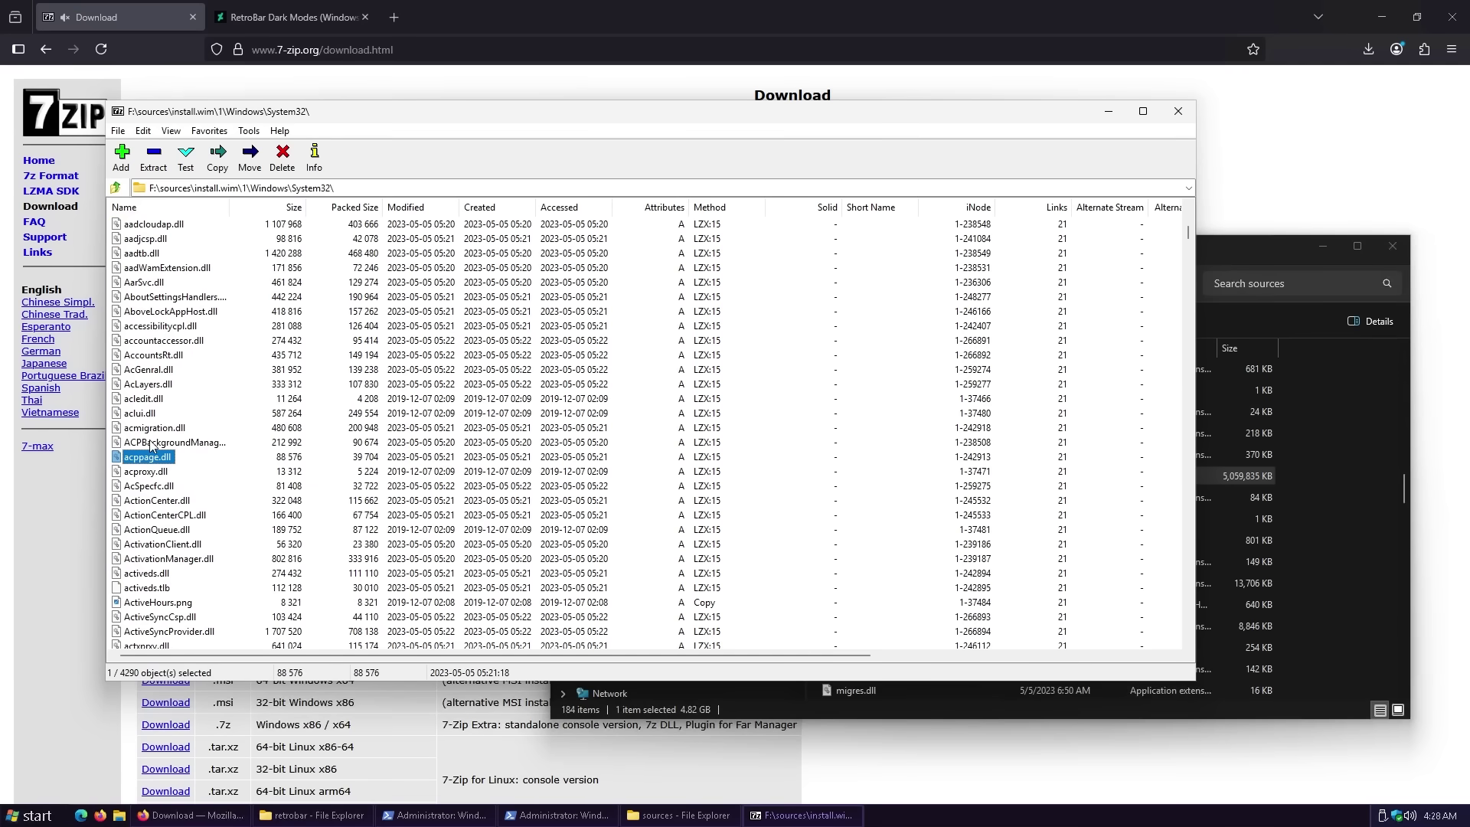
pyautogui.write('notepad')
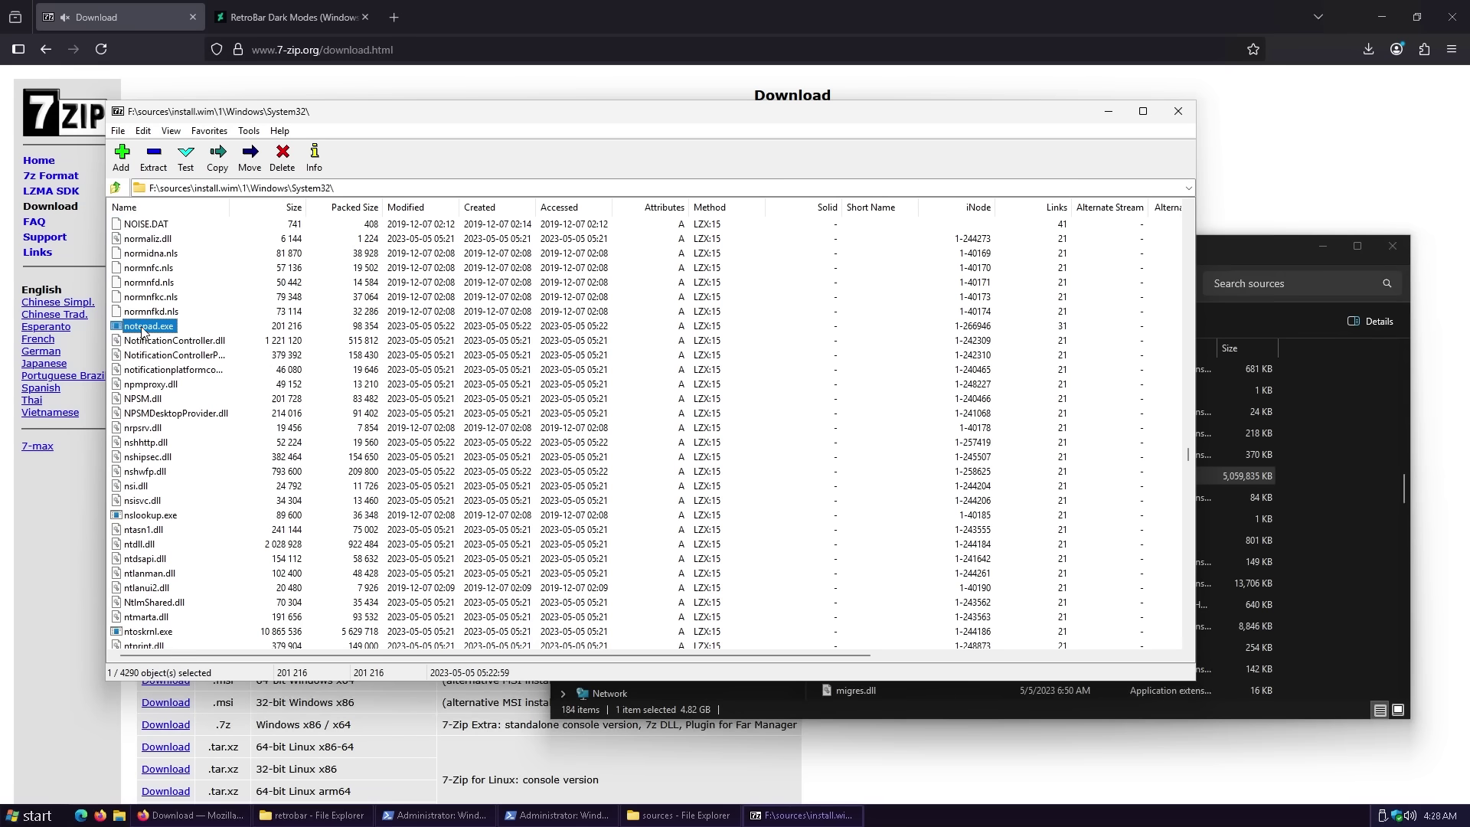
# Step: Minimize Firefox, move the 7-Zip window aside and close the two administrator PowerShell windows behind it
pyautogui.click(1383, 17)
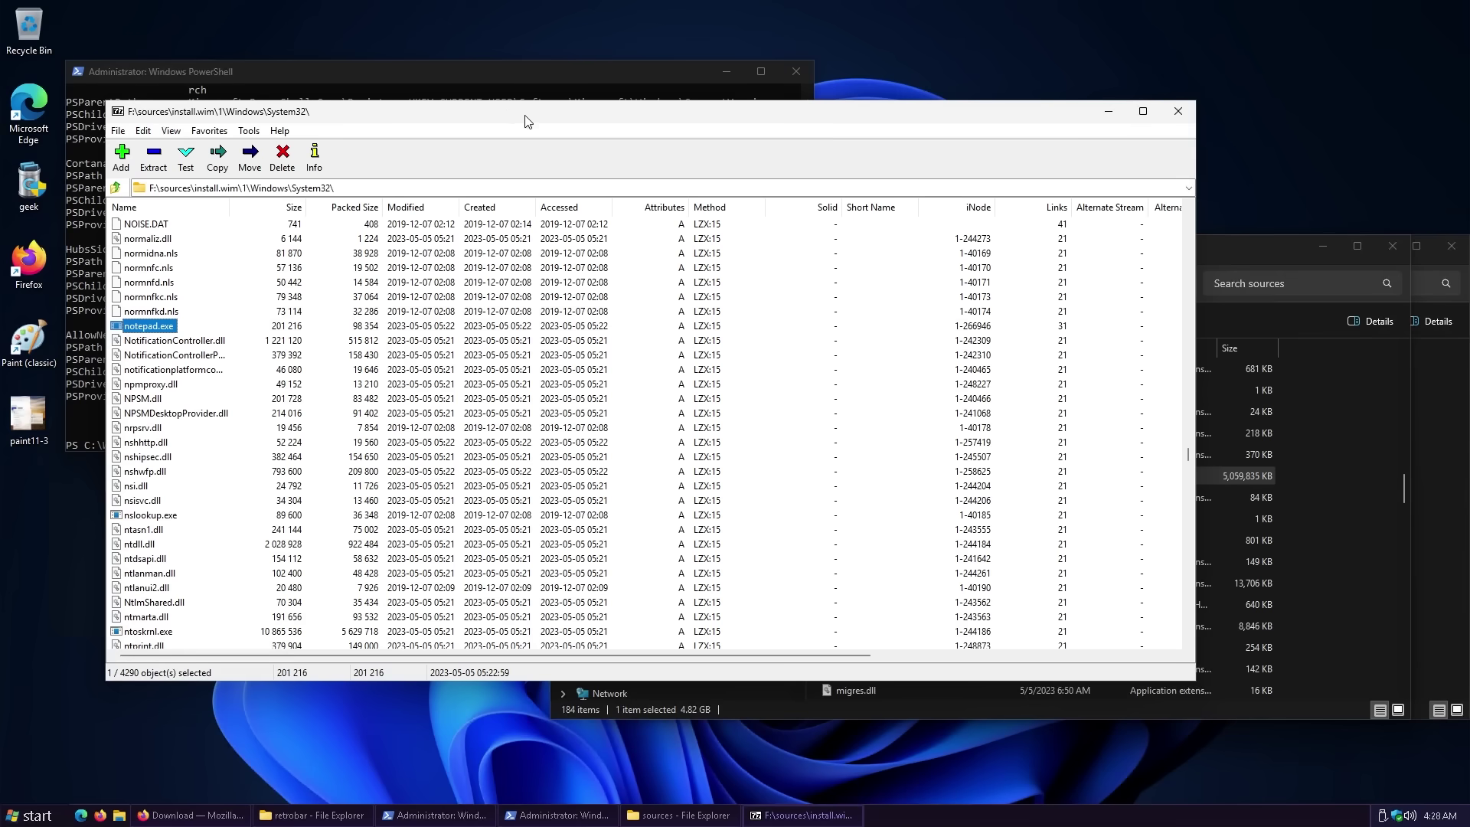
pyautogui.moveTo(524, 121); pyautogui.dragTo(635, 137)
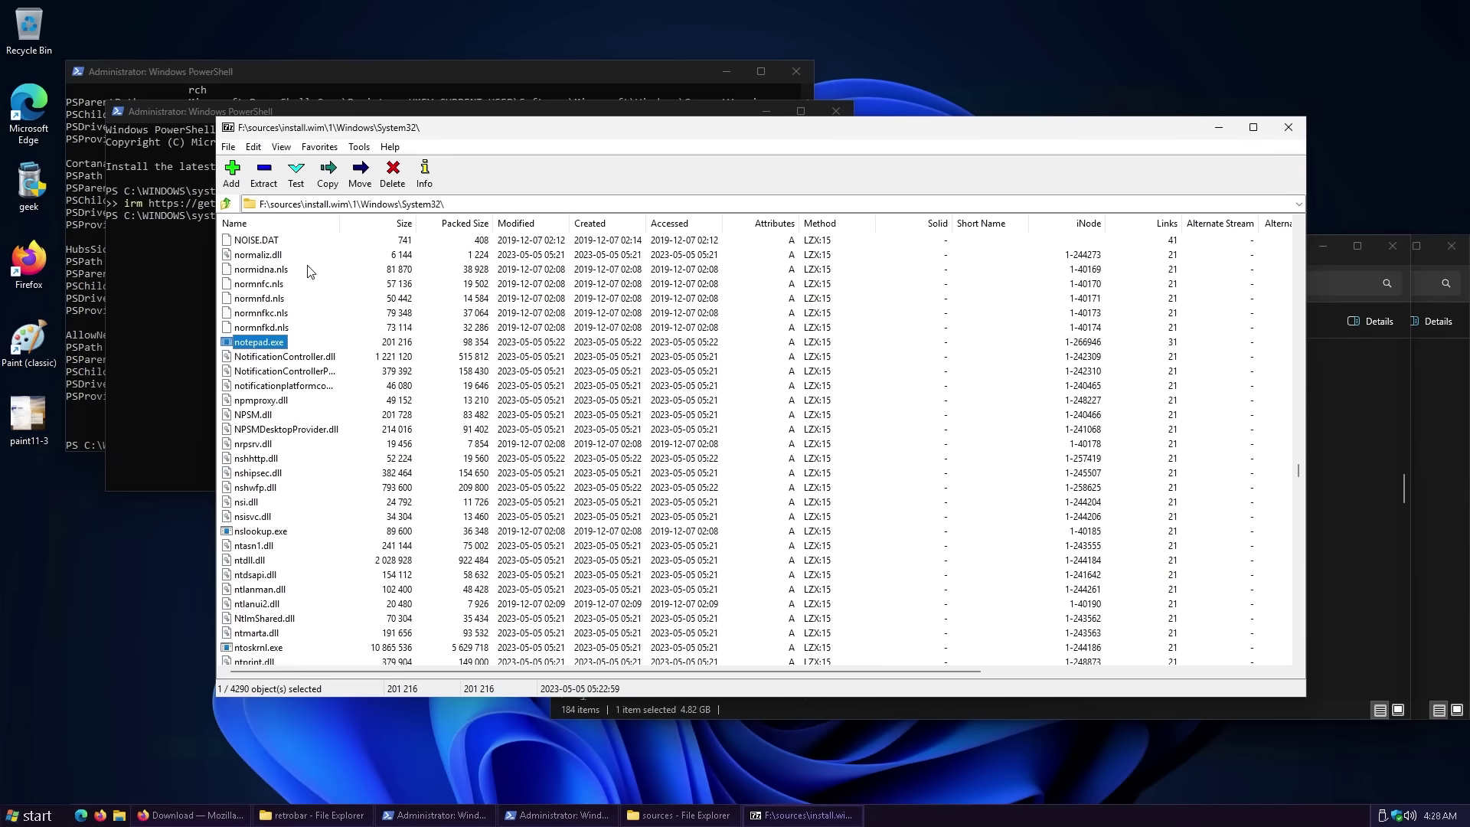
pyautogui.click(836, 111)
pyautogui.click(796, 71)
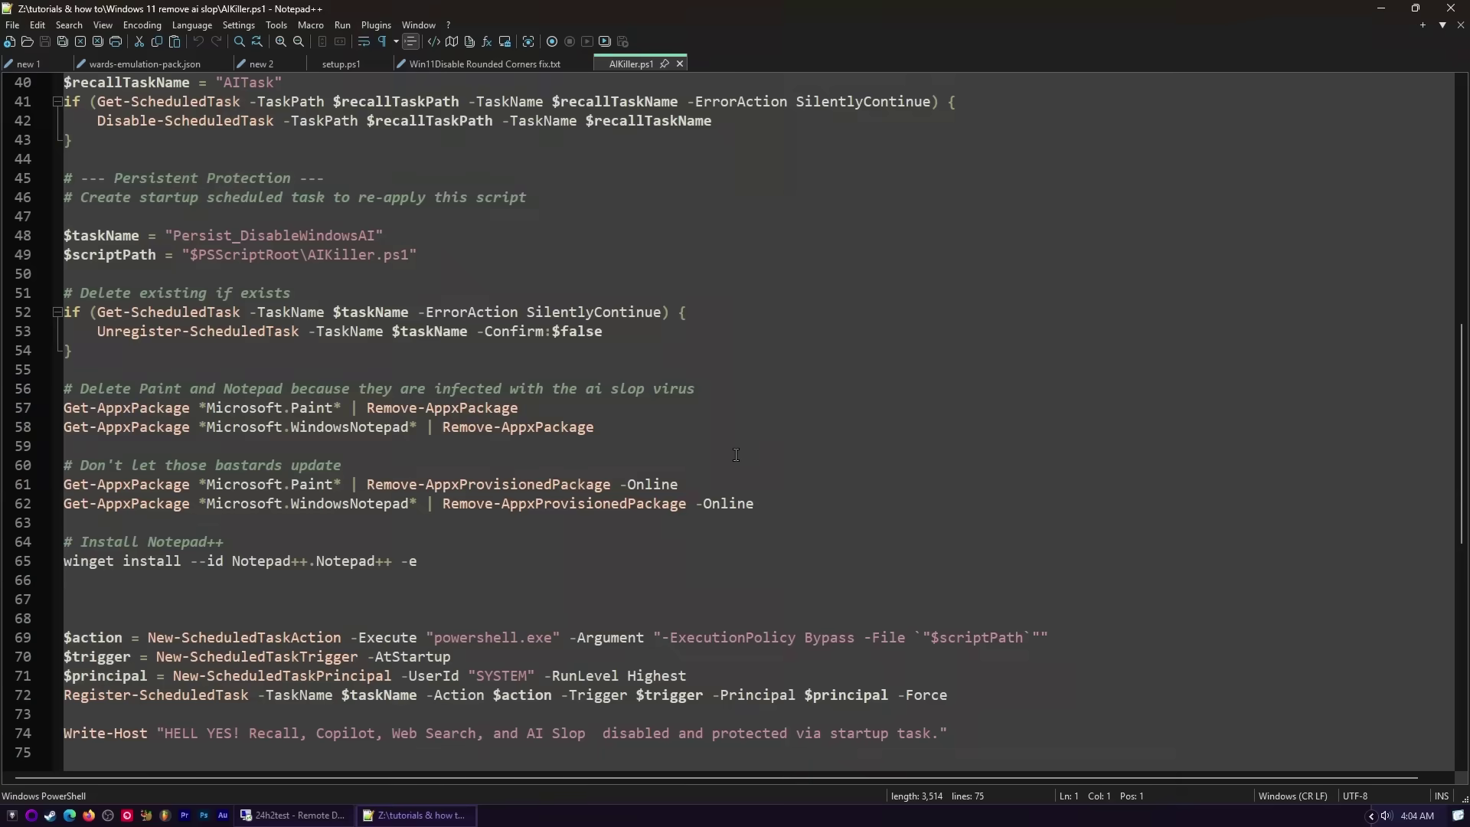
# Step: Review the AIKiller.ps1 script in Notepad++, from the Recall, Copilot and web search sections to the persistent protection part
pyautogui.scroll(13, 735, 454)
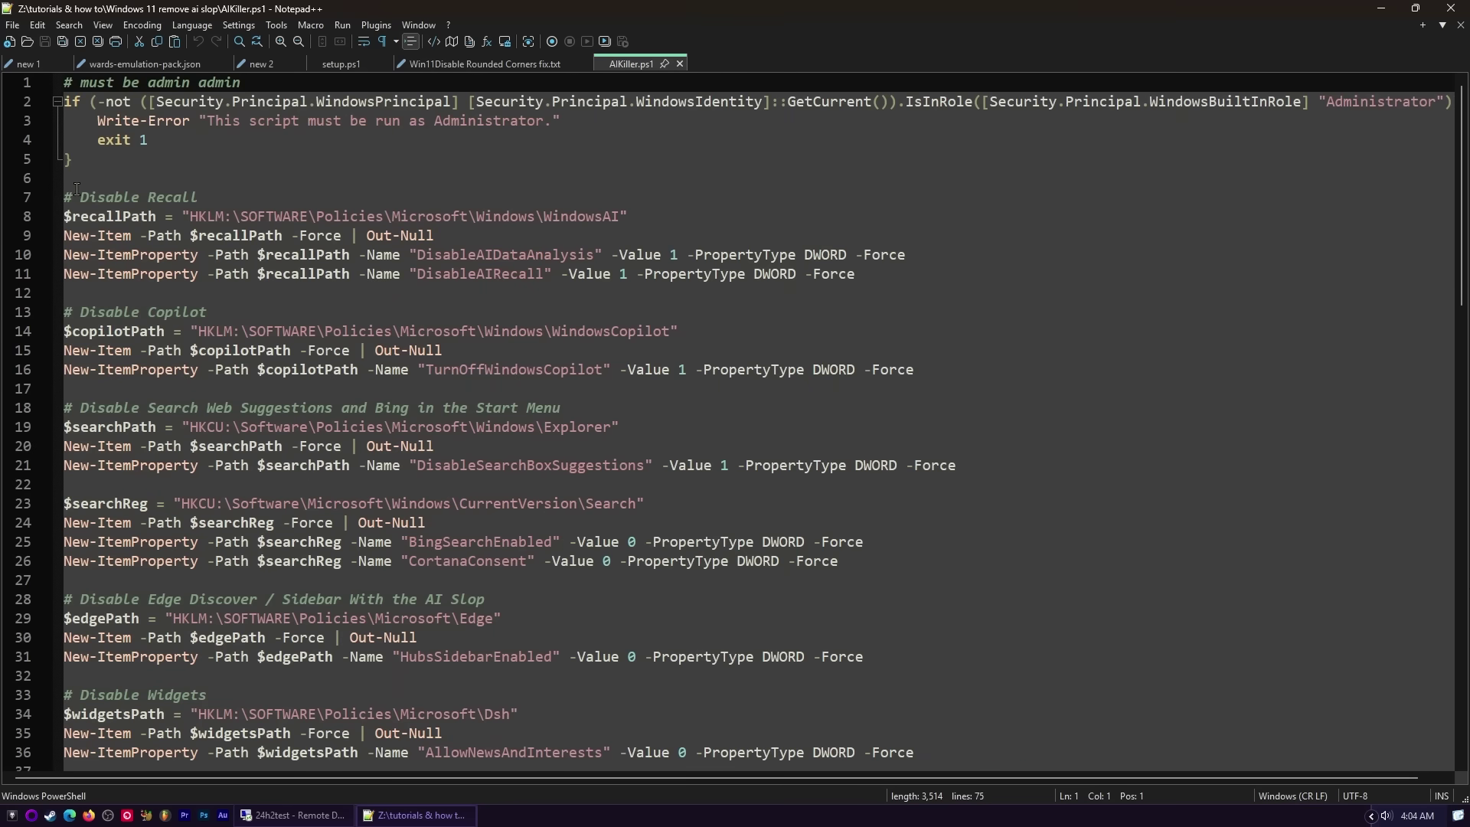
pyautogui.click(147, 312)
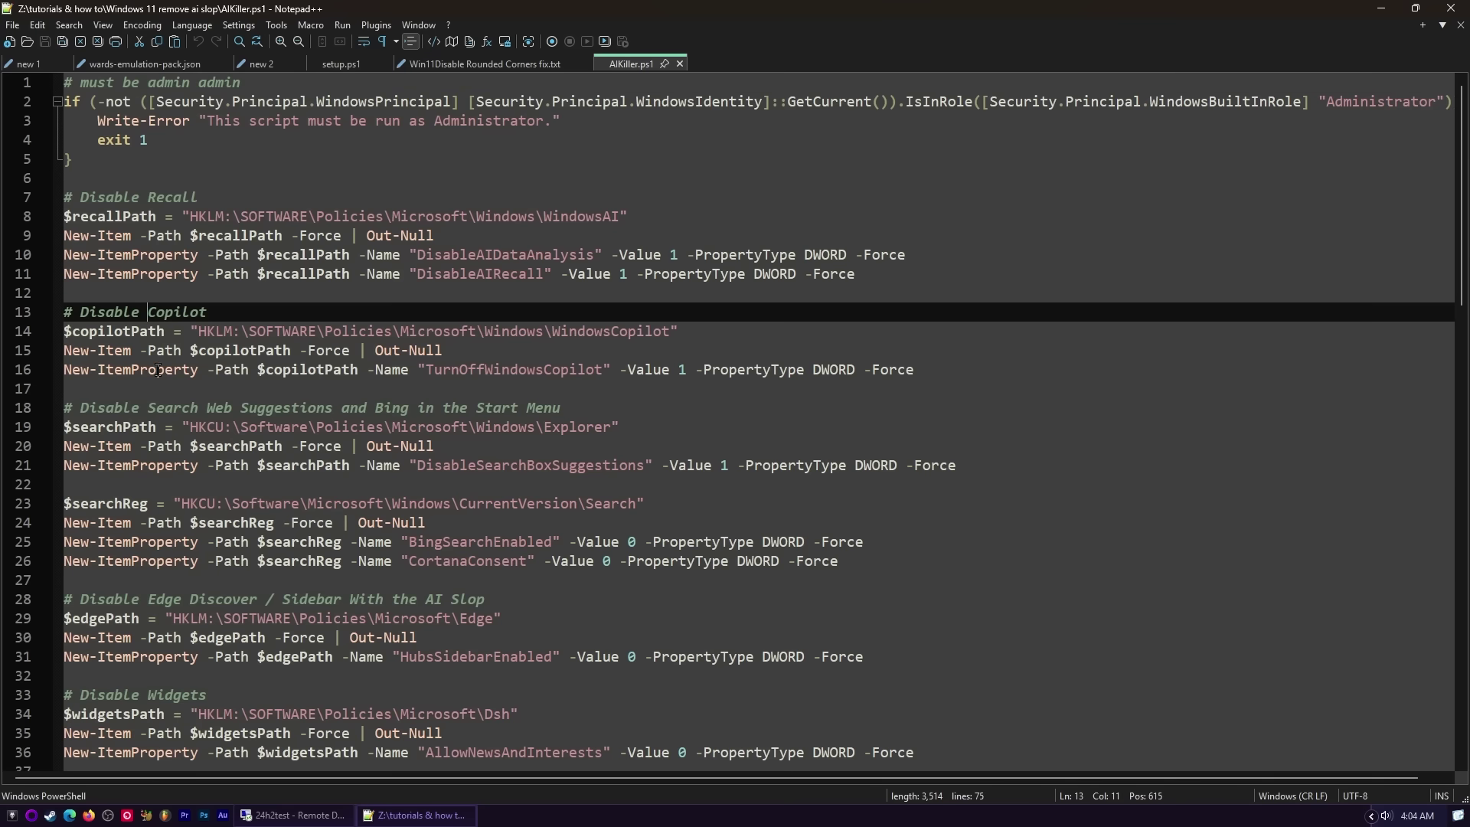
pyautogui.click(161, 405)
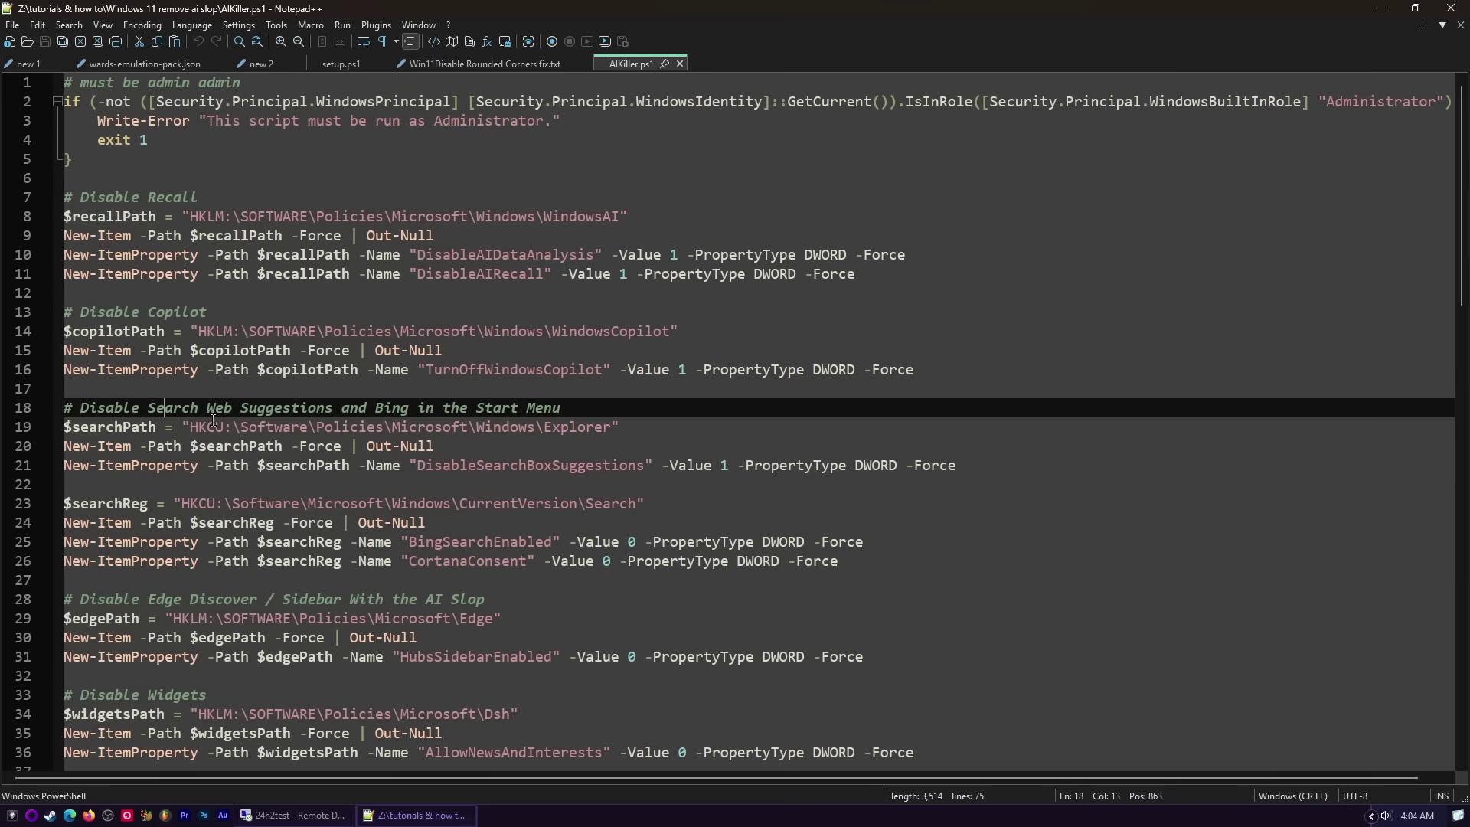
pyautogui.scroll(-8, 214, 420)
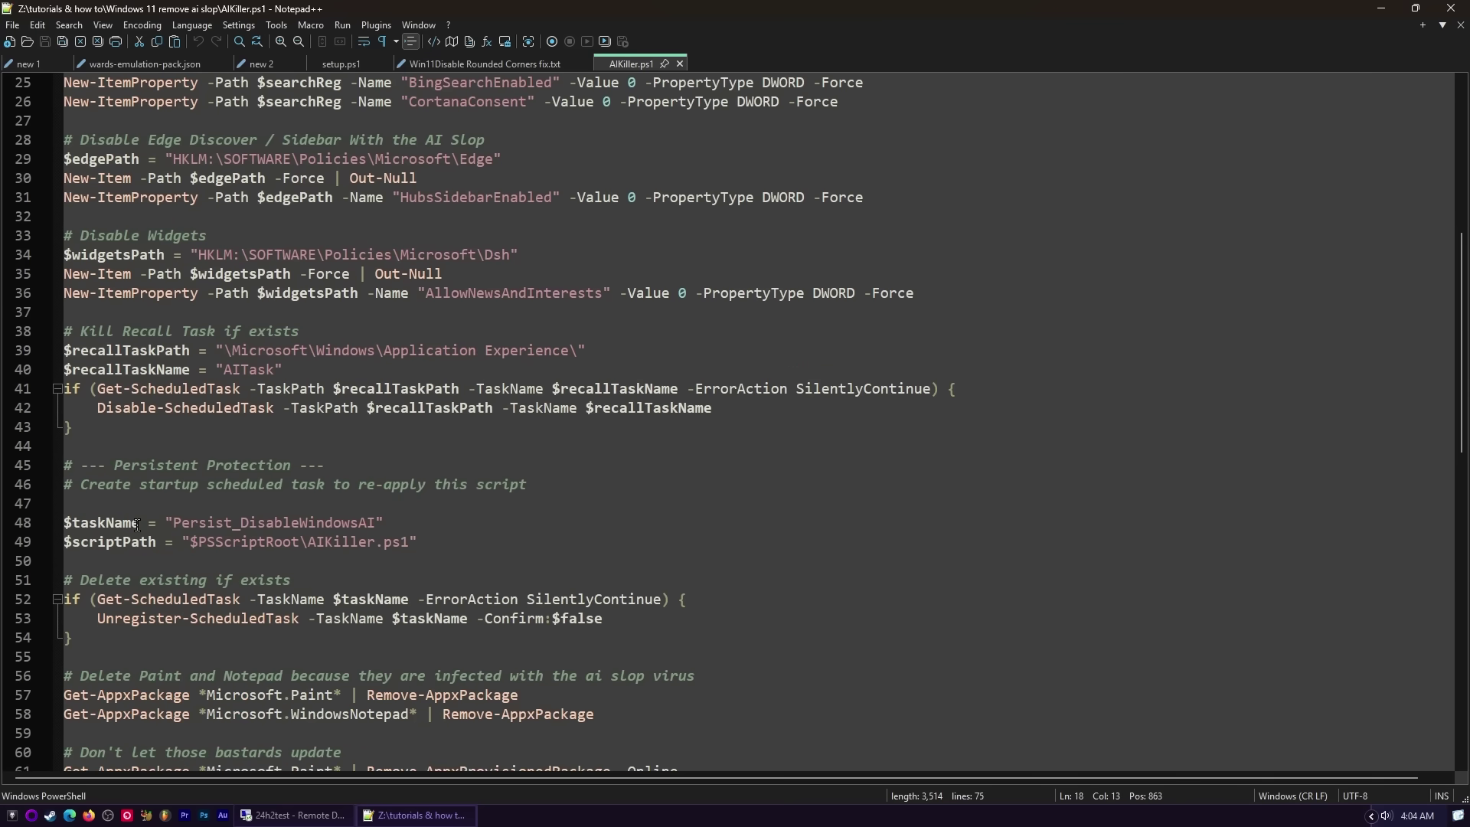
pyautogui.click(207, 465)
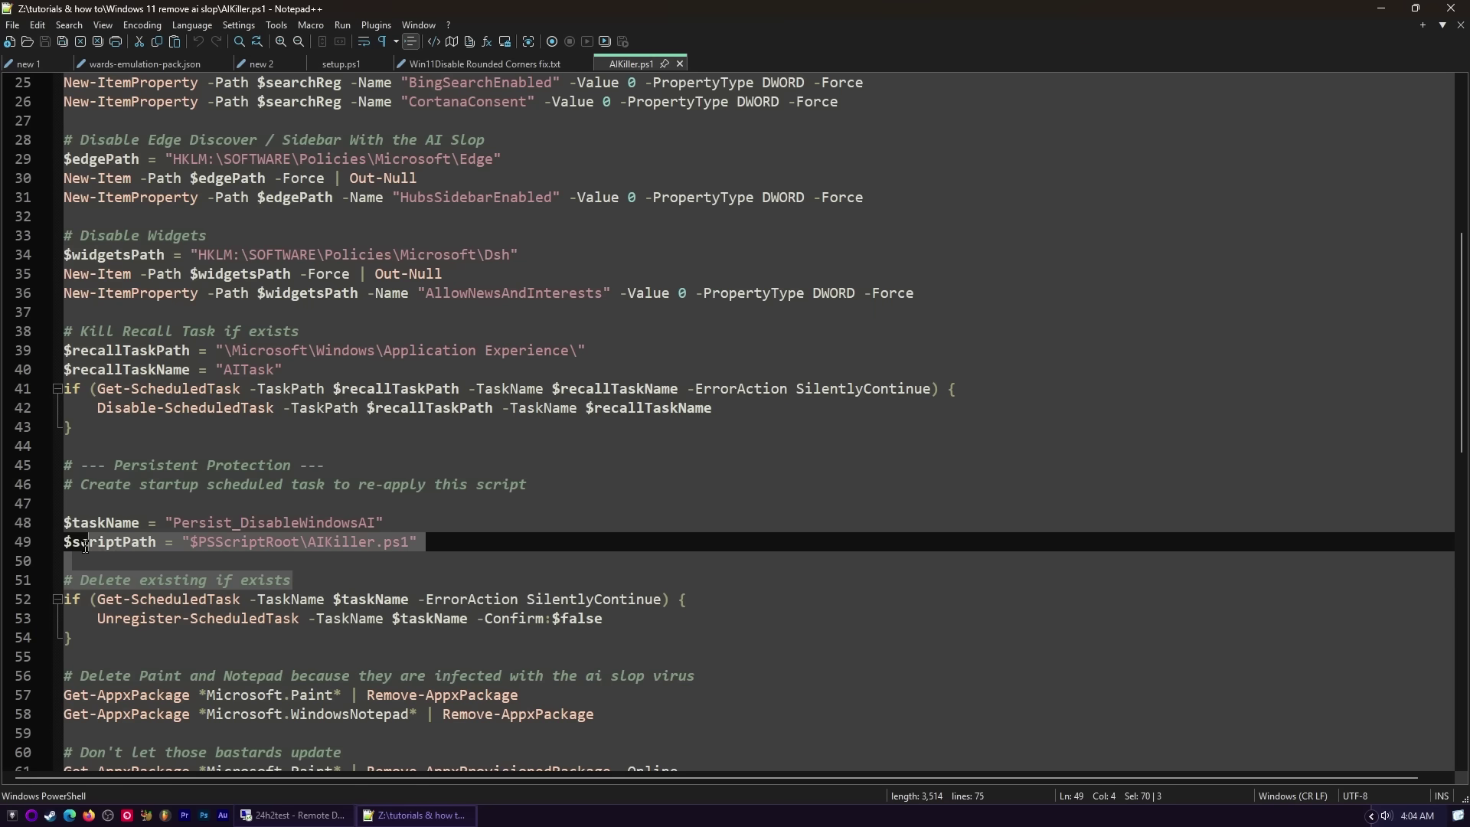
pyautogui.scroll(-3, 207, 465)
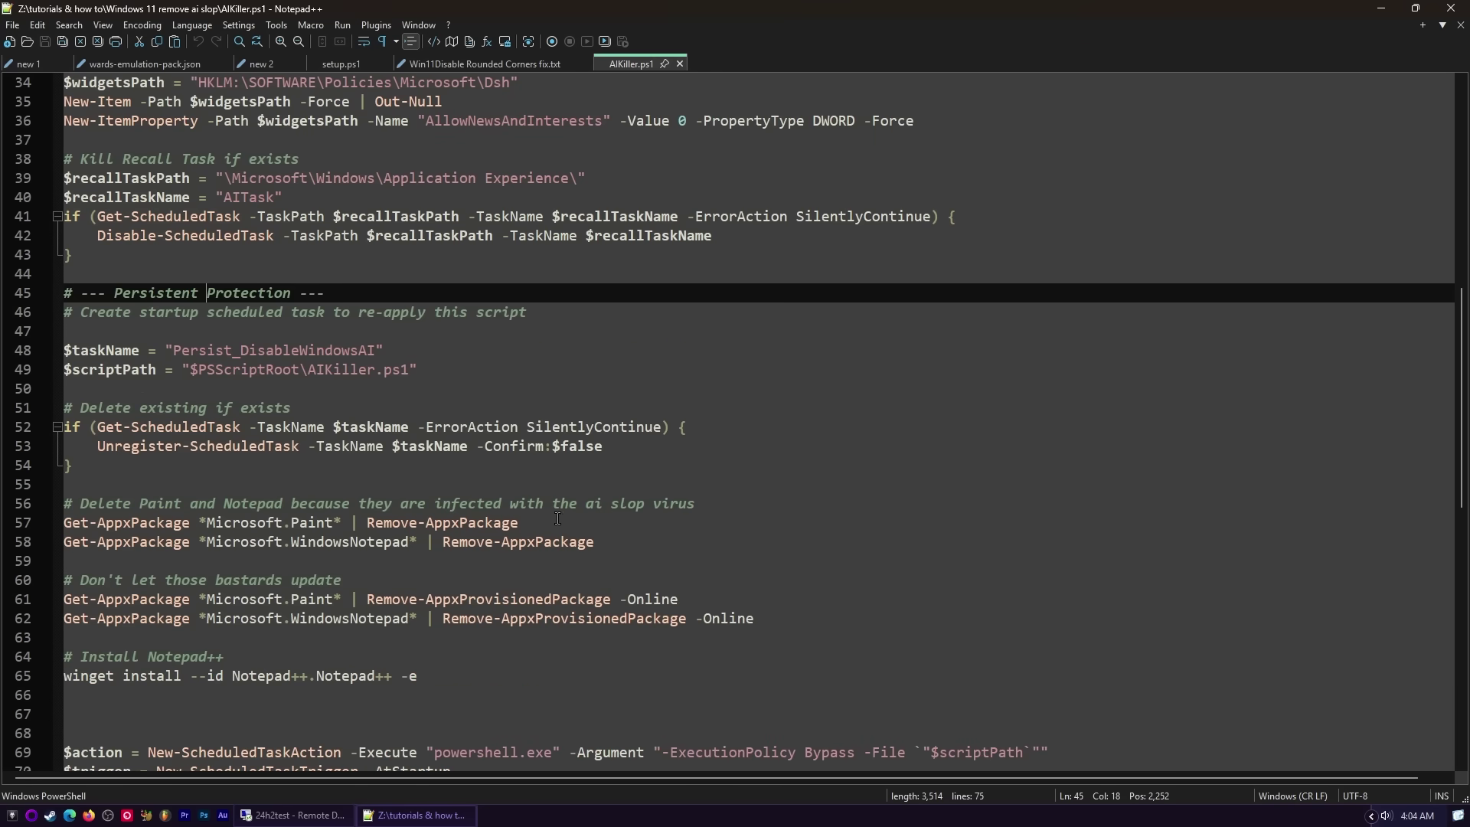
# Step: Copy the script lines from the "Delete Paint and Notepad" comment through the winget install command for Notepad++
pyautogui.click(467, 619)
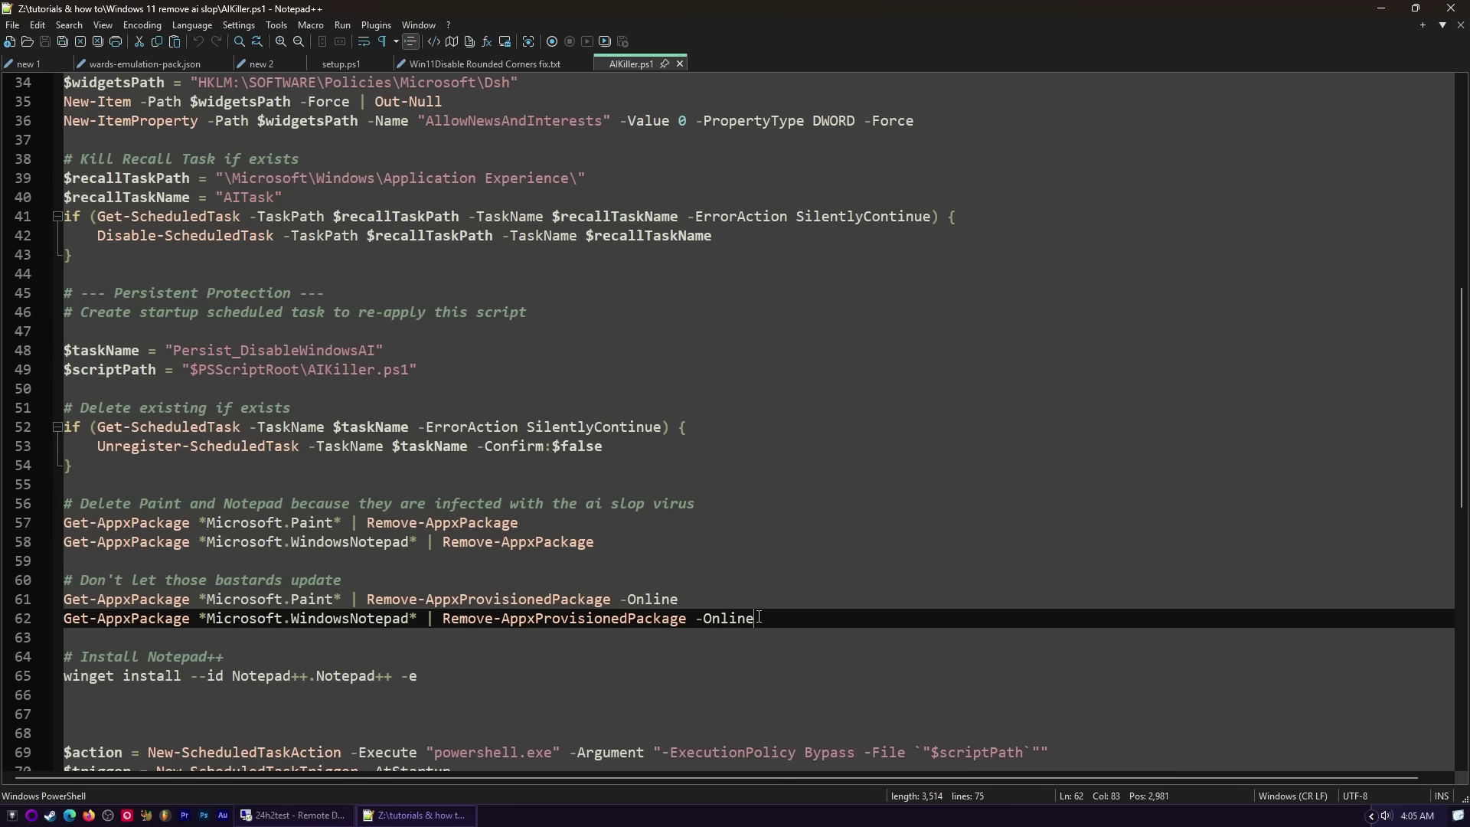
pyautogui.moveTo(750, 621); pyautogui.dragTo(55, 507)
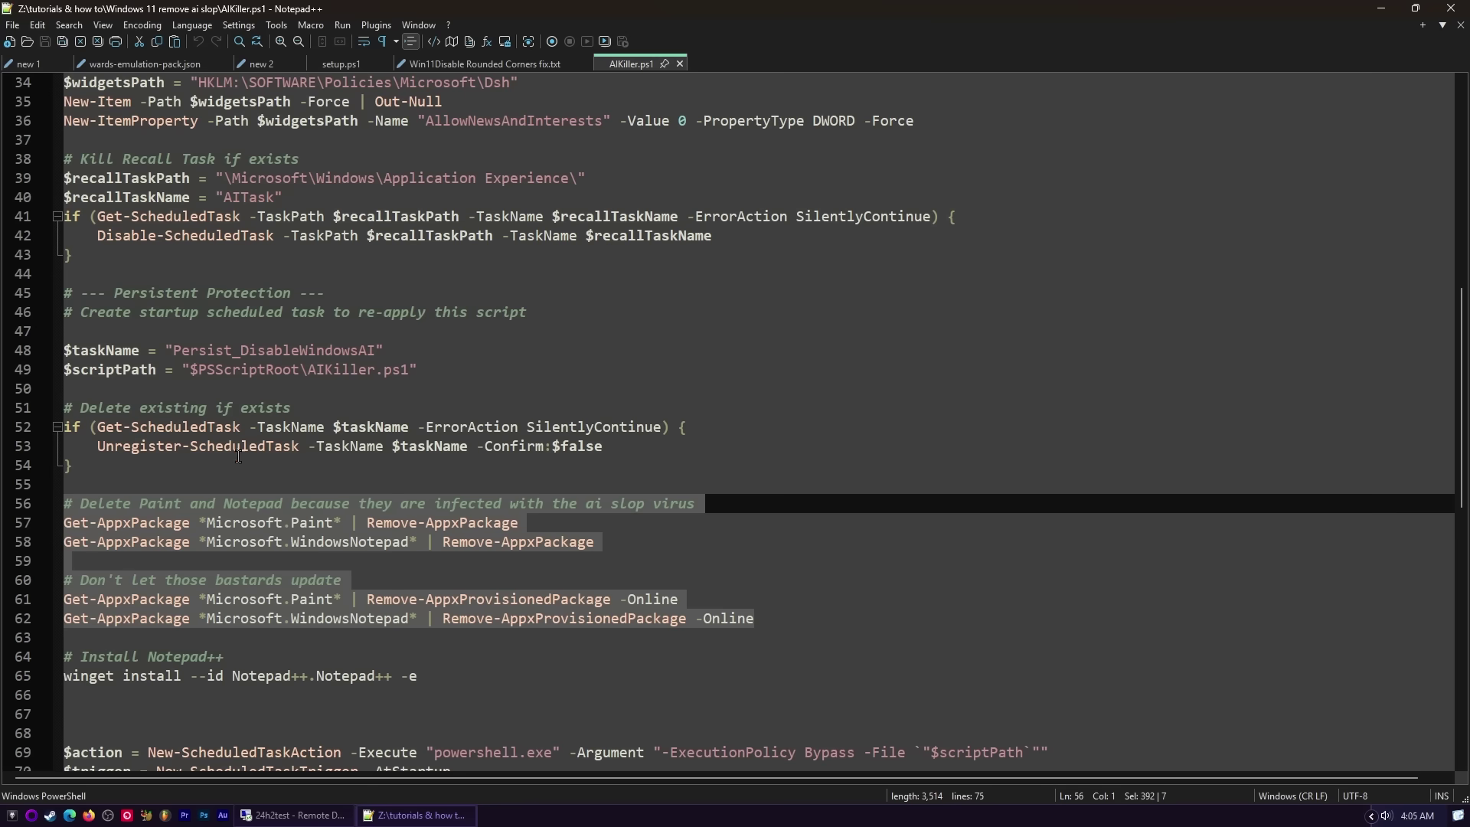
pyautogui.click(443, 672)
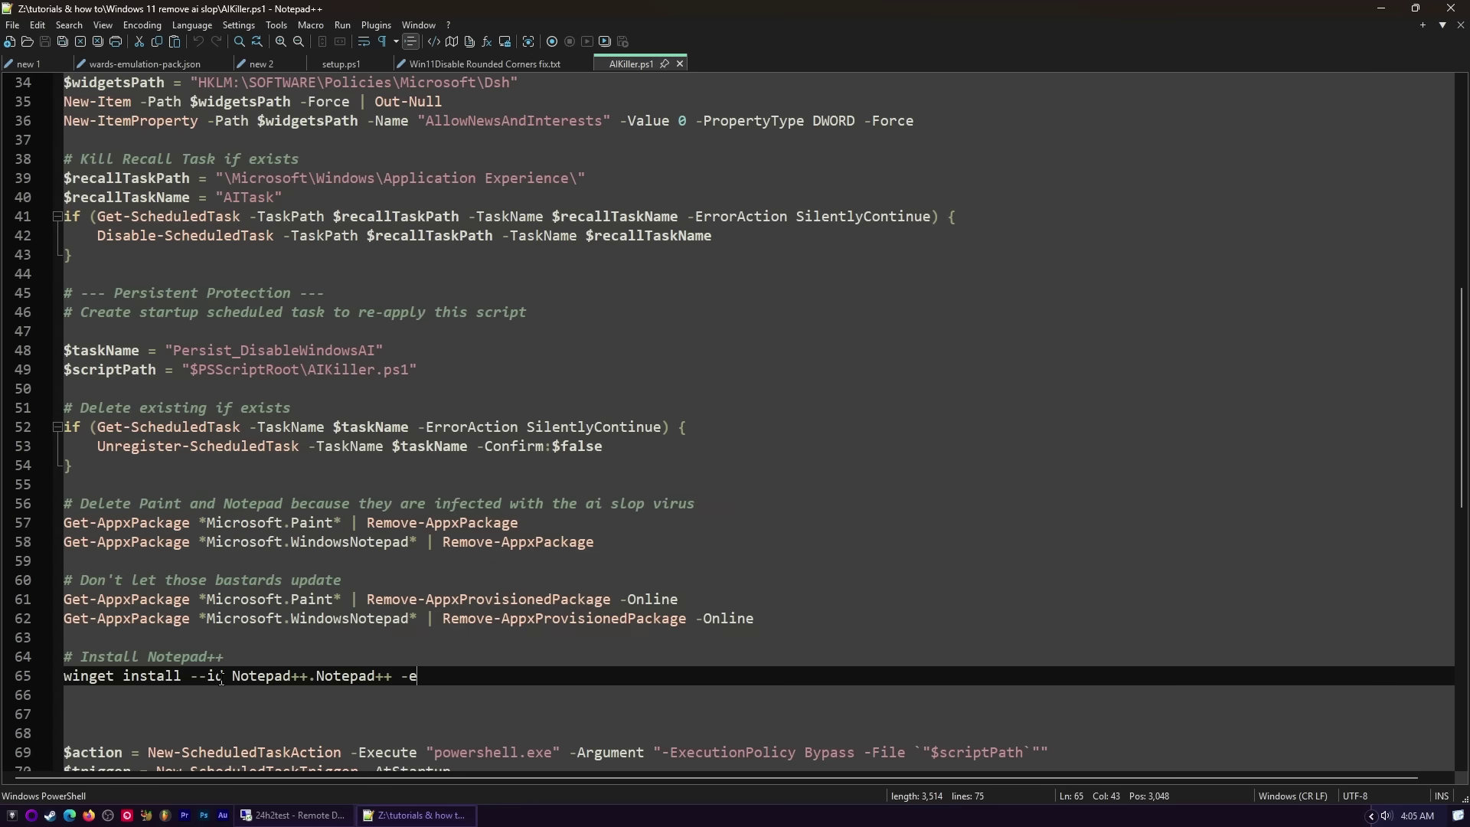
pyautogui.moveTo(441, 685); pyautogui.dragTo(23, 496)
pyautogui.hotkey('ctrl', 'c')
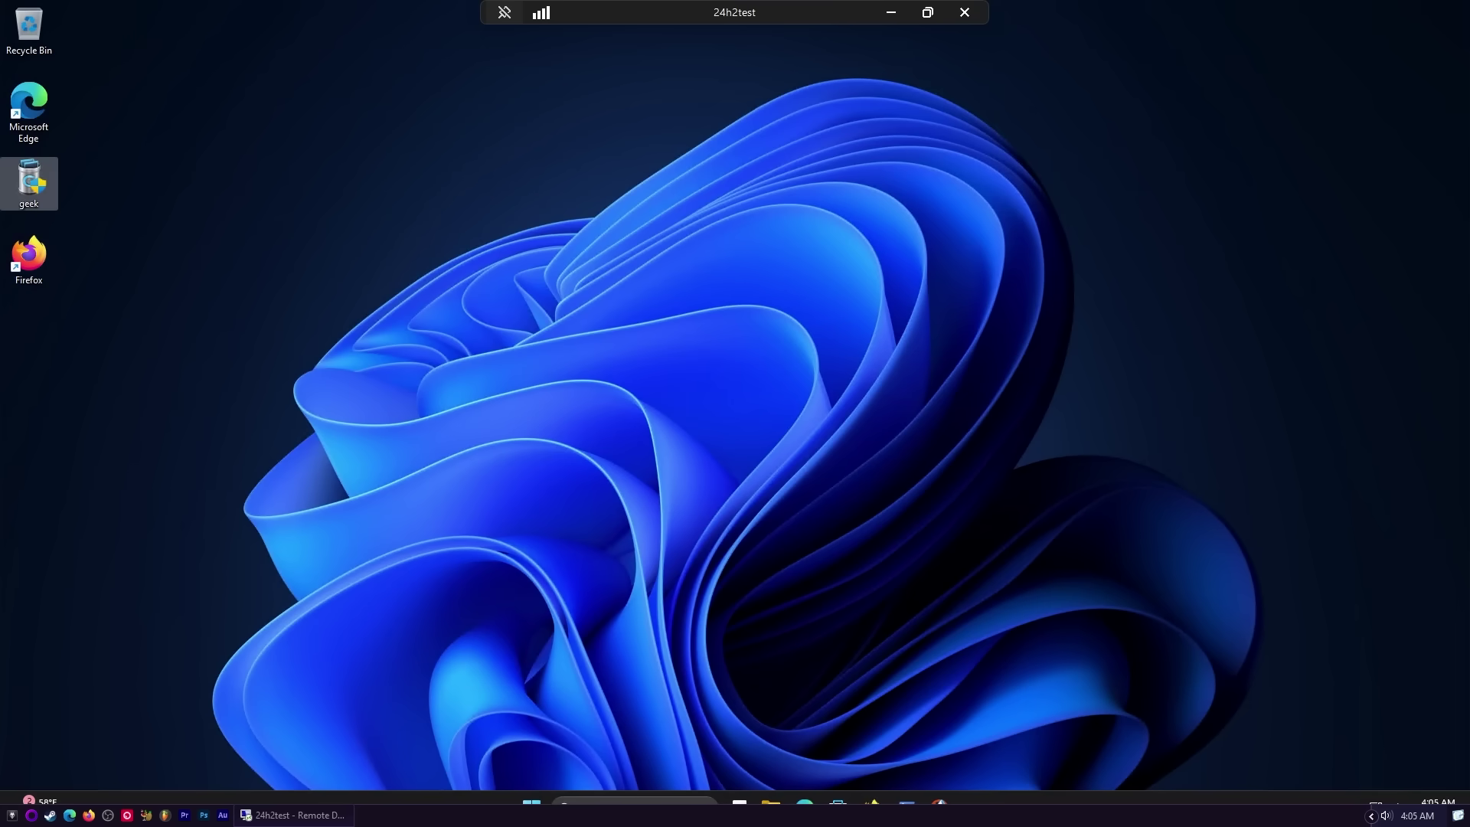
# Step: Switch to the 24h2test remote session and open Windows PowerShell with administrator permission
pyautogui.hotkey('alt', 'Tab')
pyautogui.press('super')
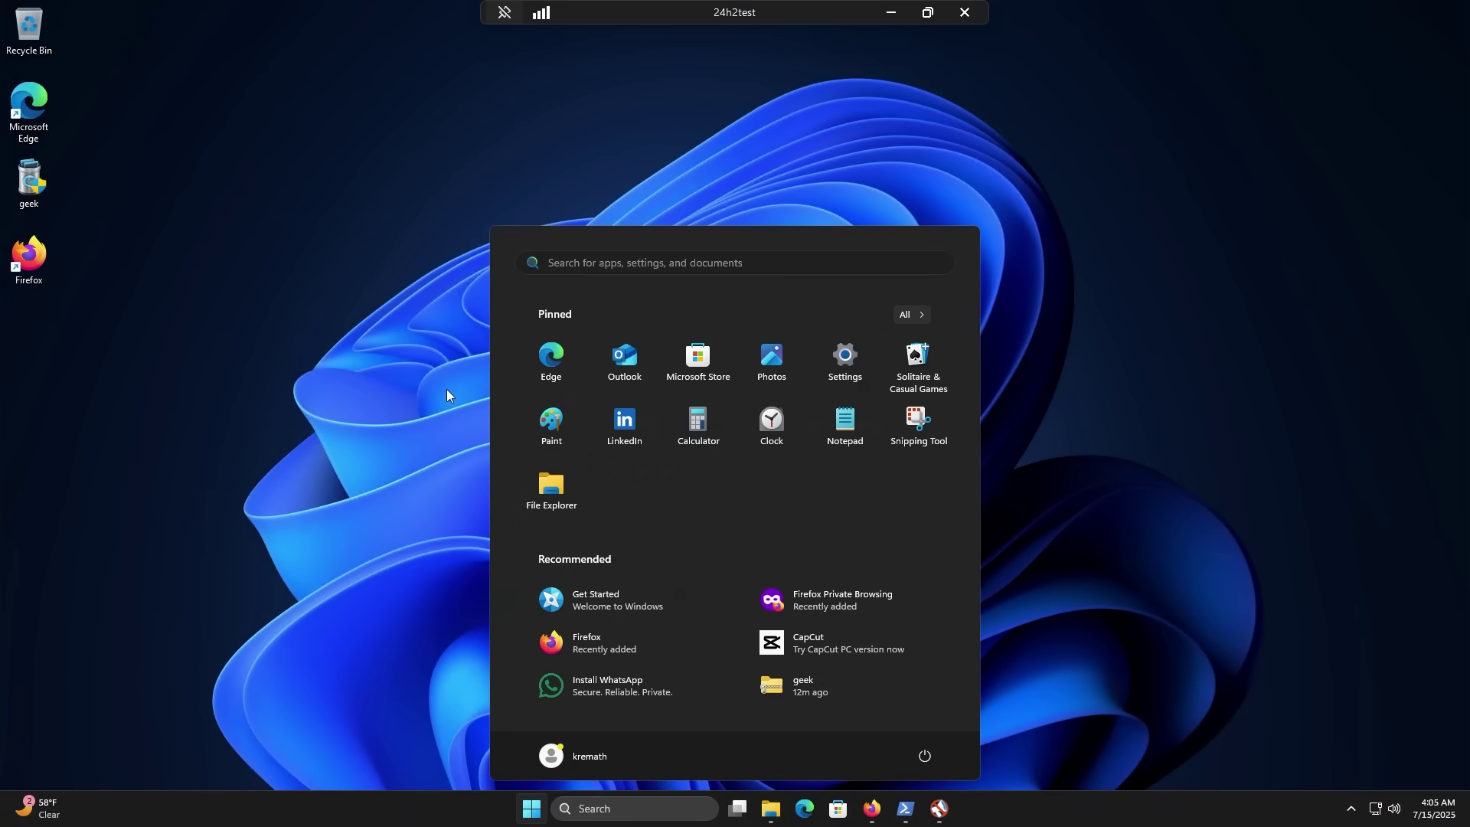
pyautogui.press('super')
pyautogui.press('super')
pyautogui.write('power')
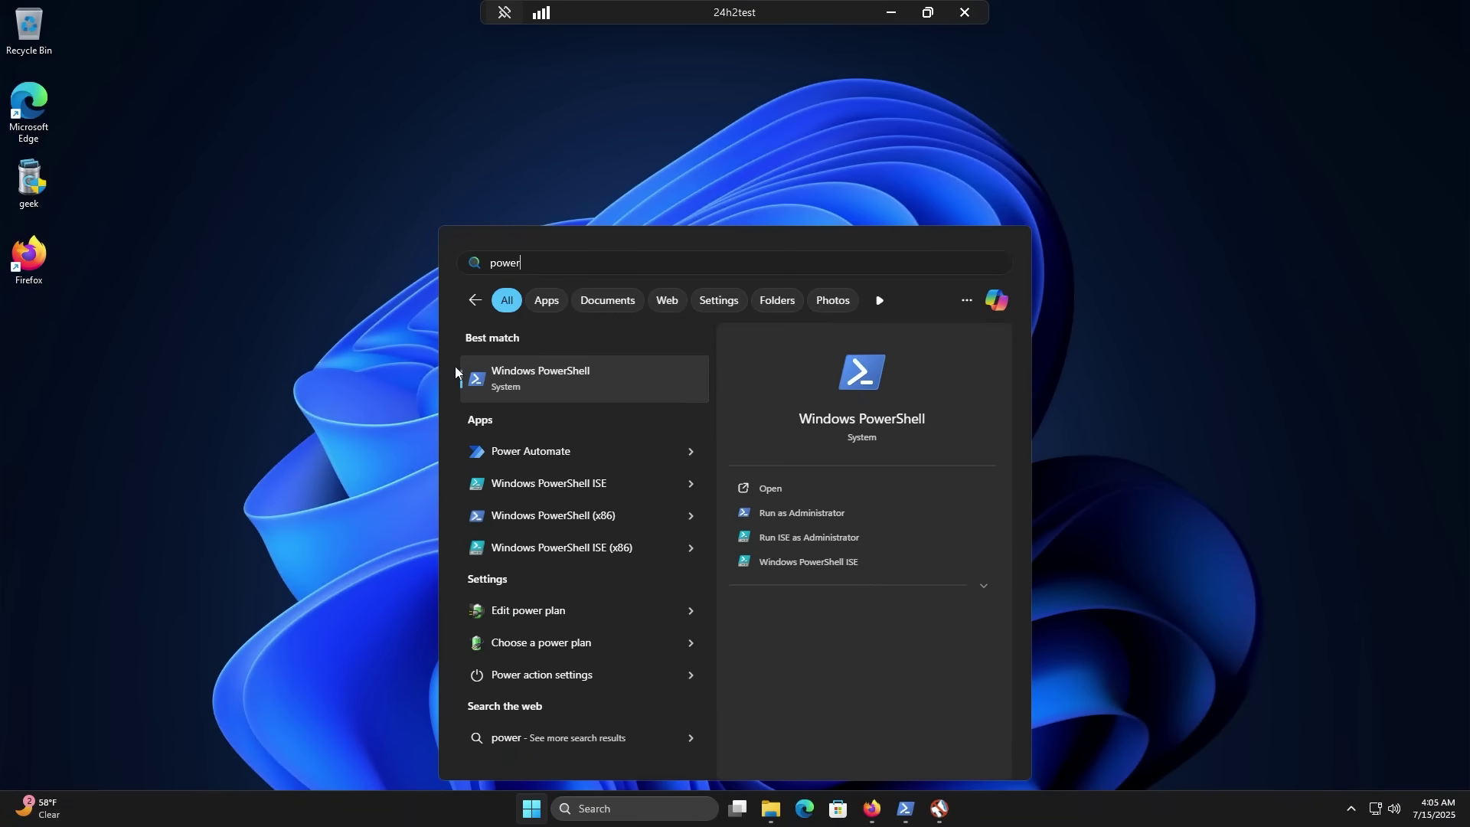
pyautogui.keyDown('ctrl'); pyautogui.keyDown('shift'); pyautogui.click(571, 388); pyautogui.keyUp('shift'); pyautogui.keyUp('ctrl')
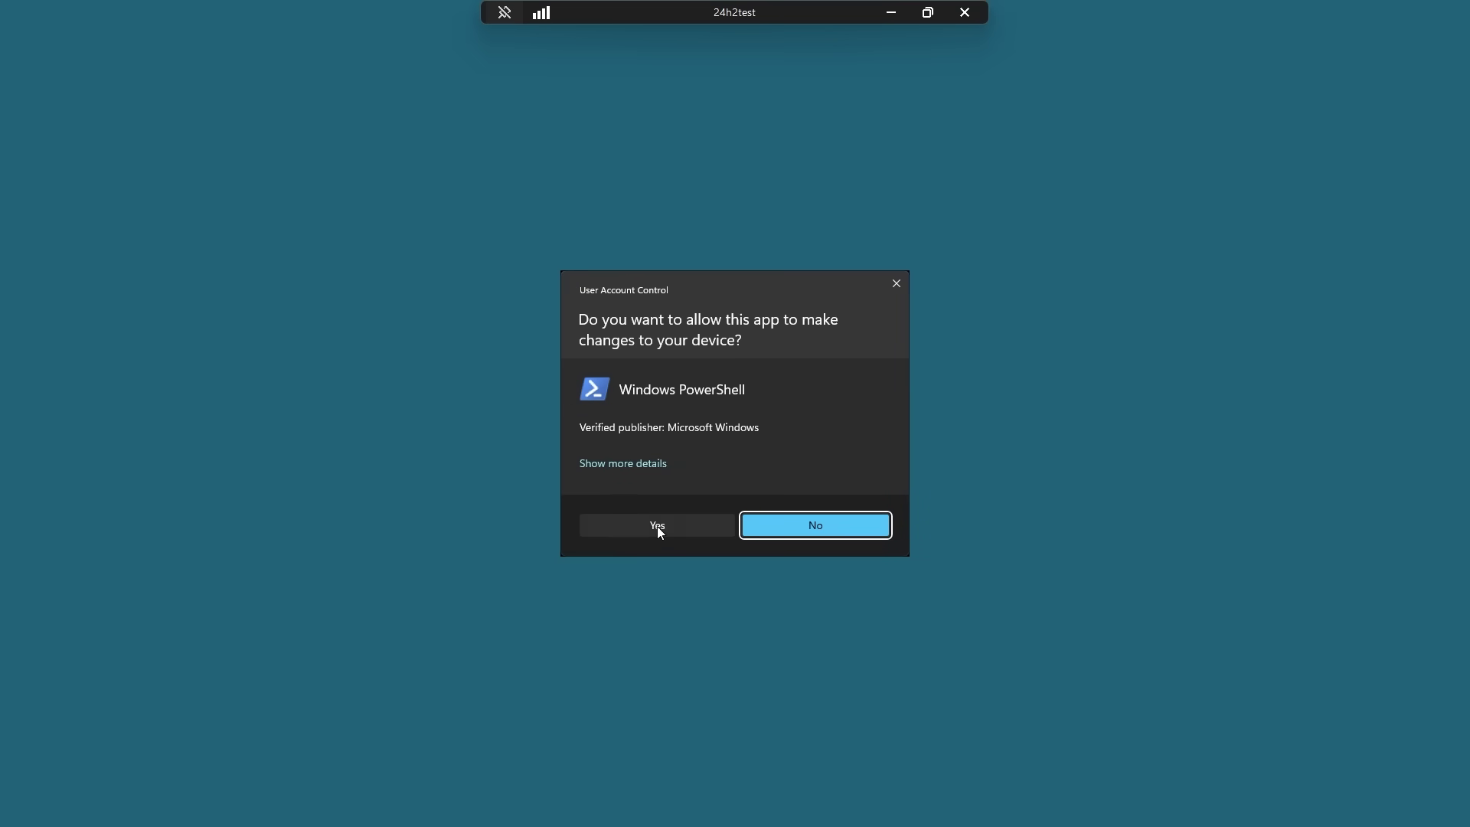
pyautogui.click(657, 526)
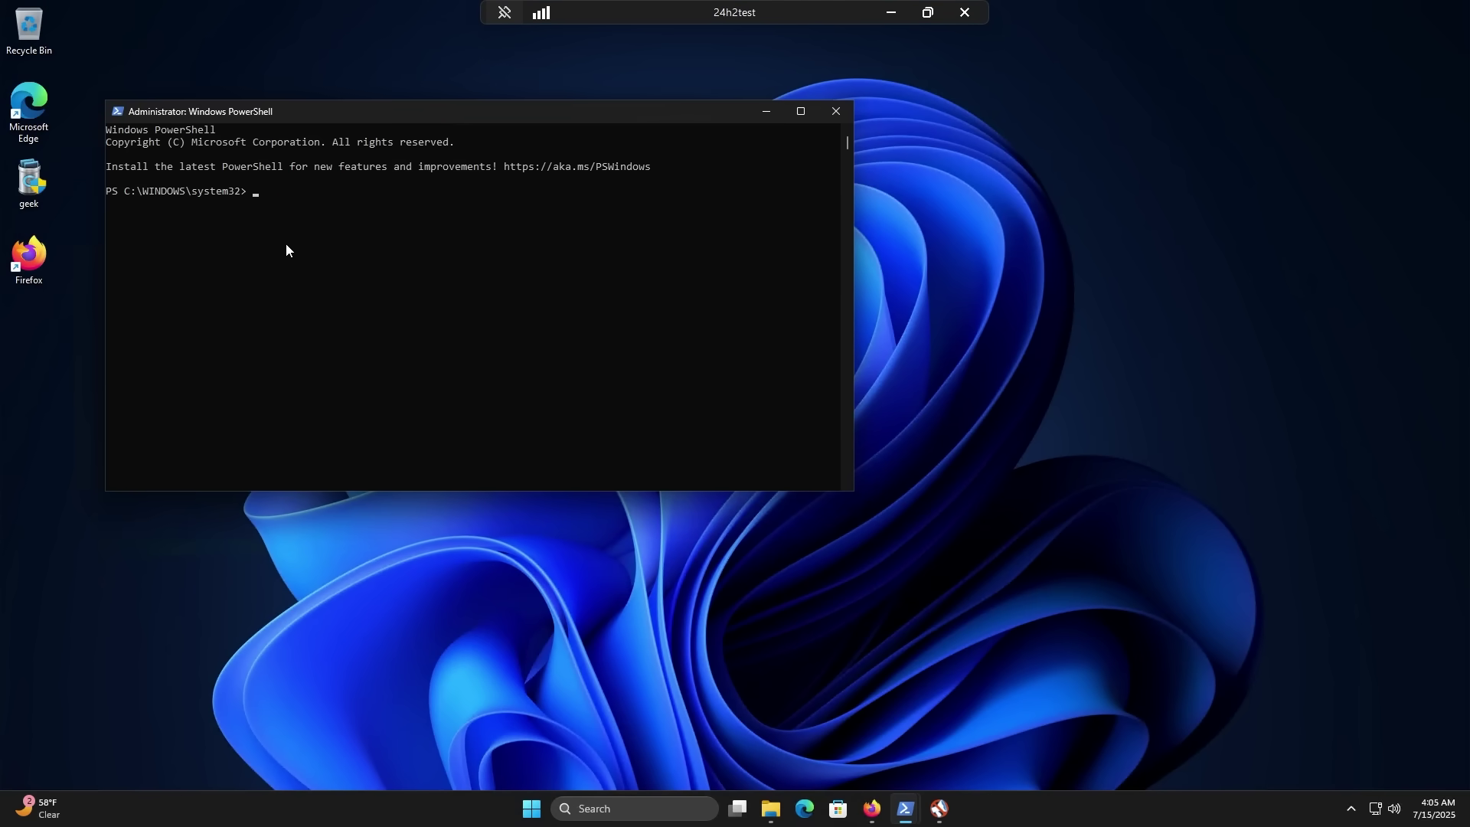
# Step: Run the copied commands that remove Paint and Notepad and install Notepad++, and answer the source agreements prompt
pyautogui.rightClick(287, 243)
pyautogui.press('Return')
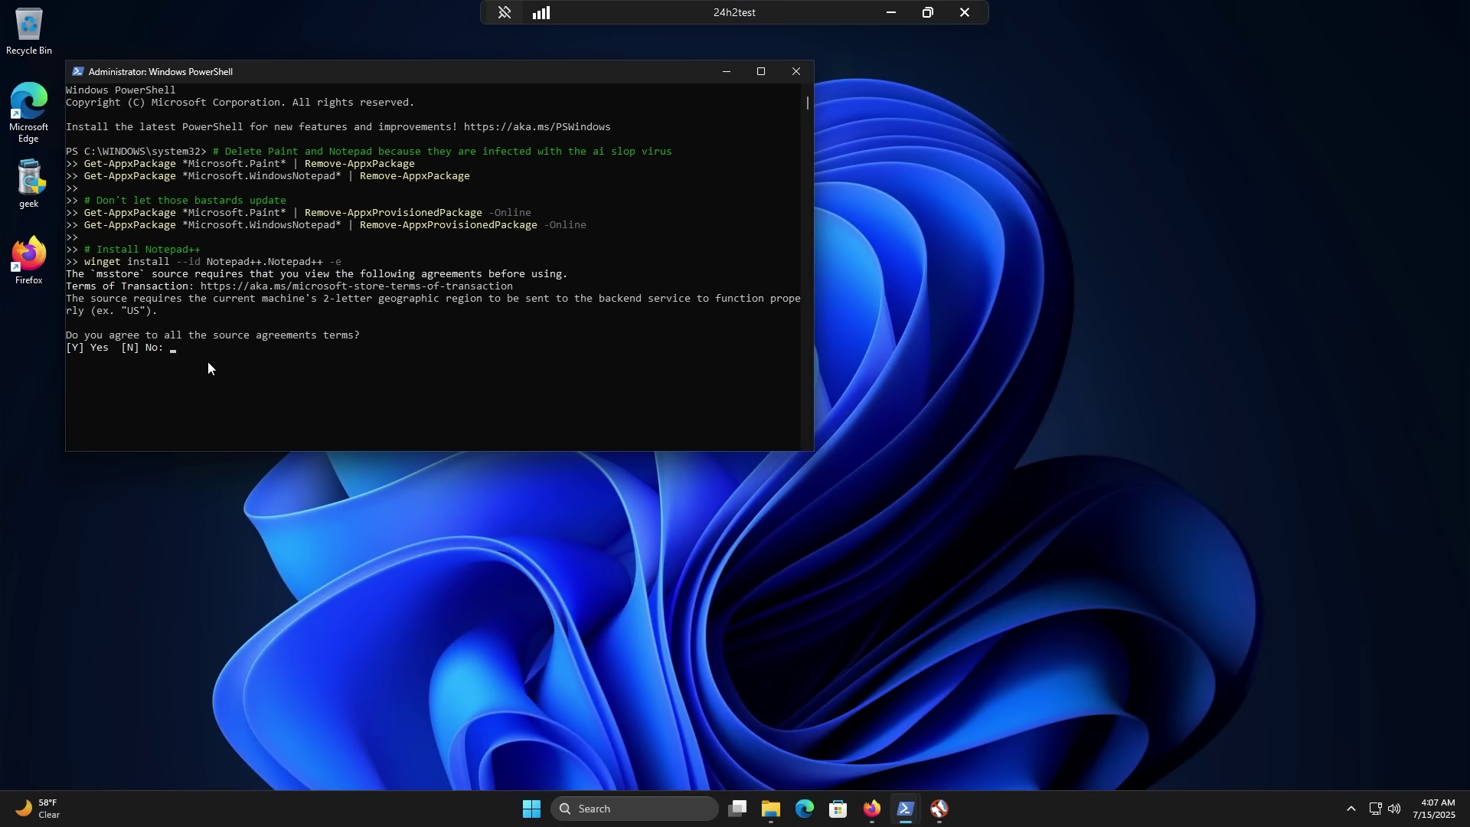
pyautogui.press('Return')
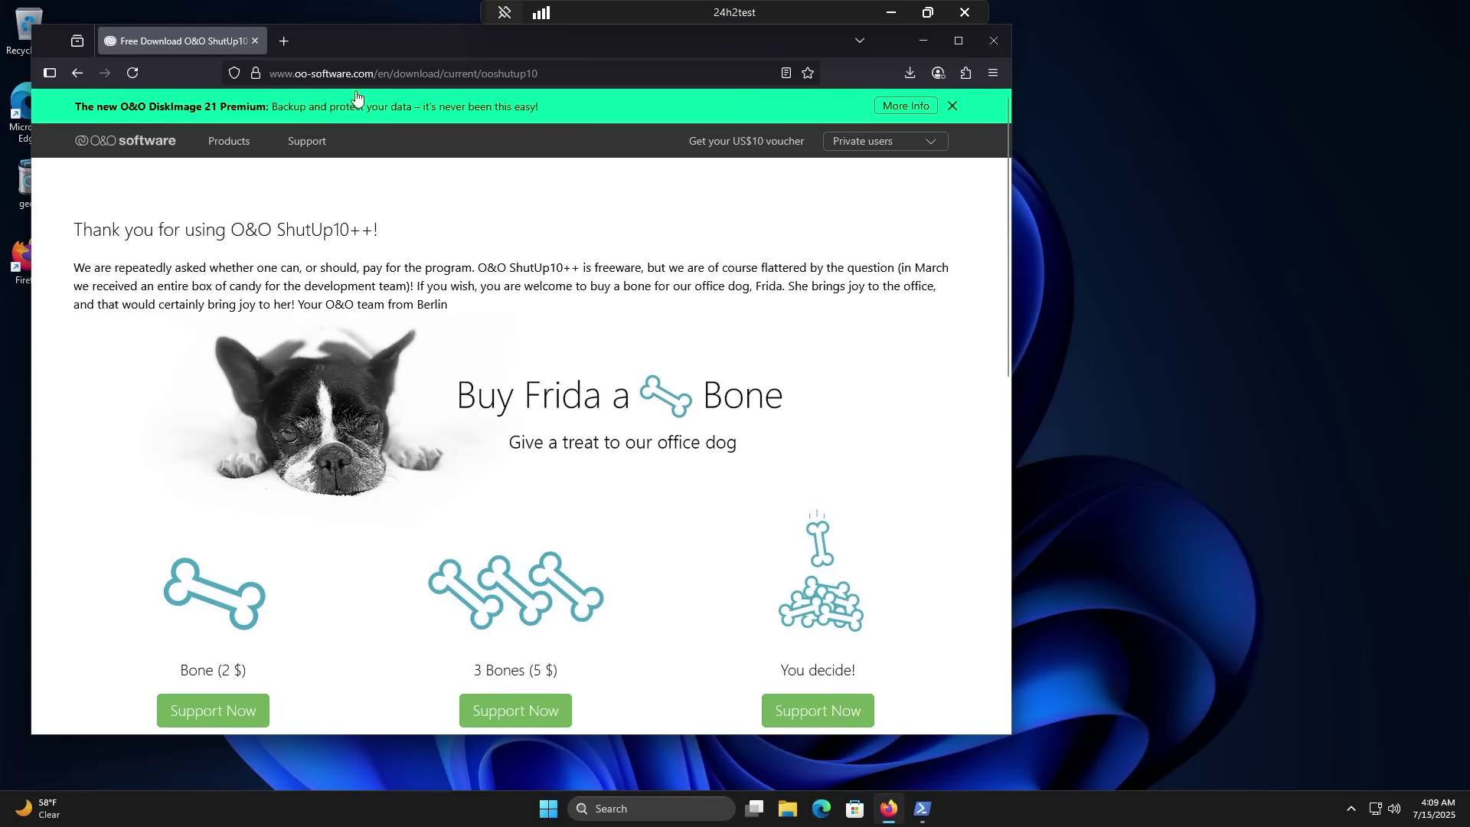
pyautogui.click(401, 73)
pyautogui.write('https://win7games.com/#mspaint')
pyautogui.press('Return')
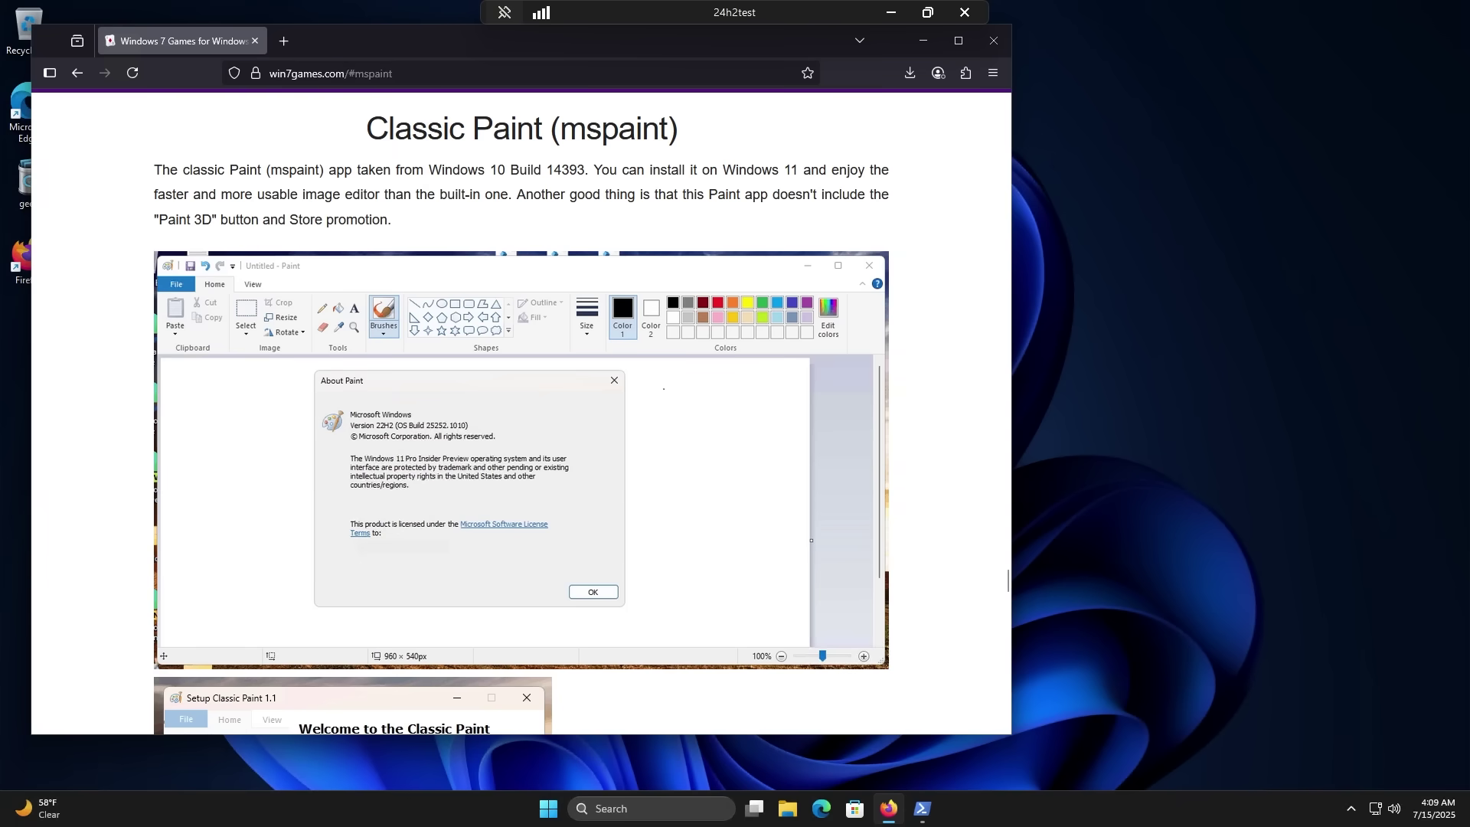
pyautogui.doubleClick(396, 35)
pyautogui.click(504, 13)
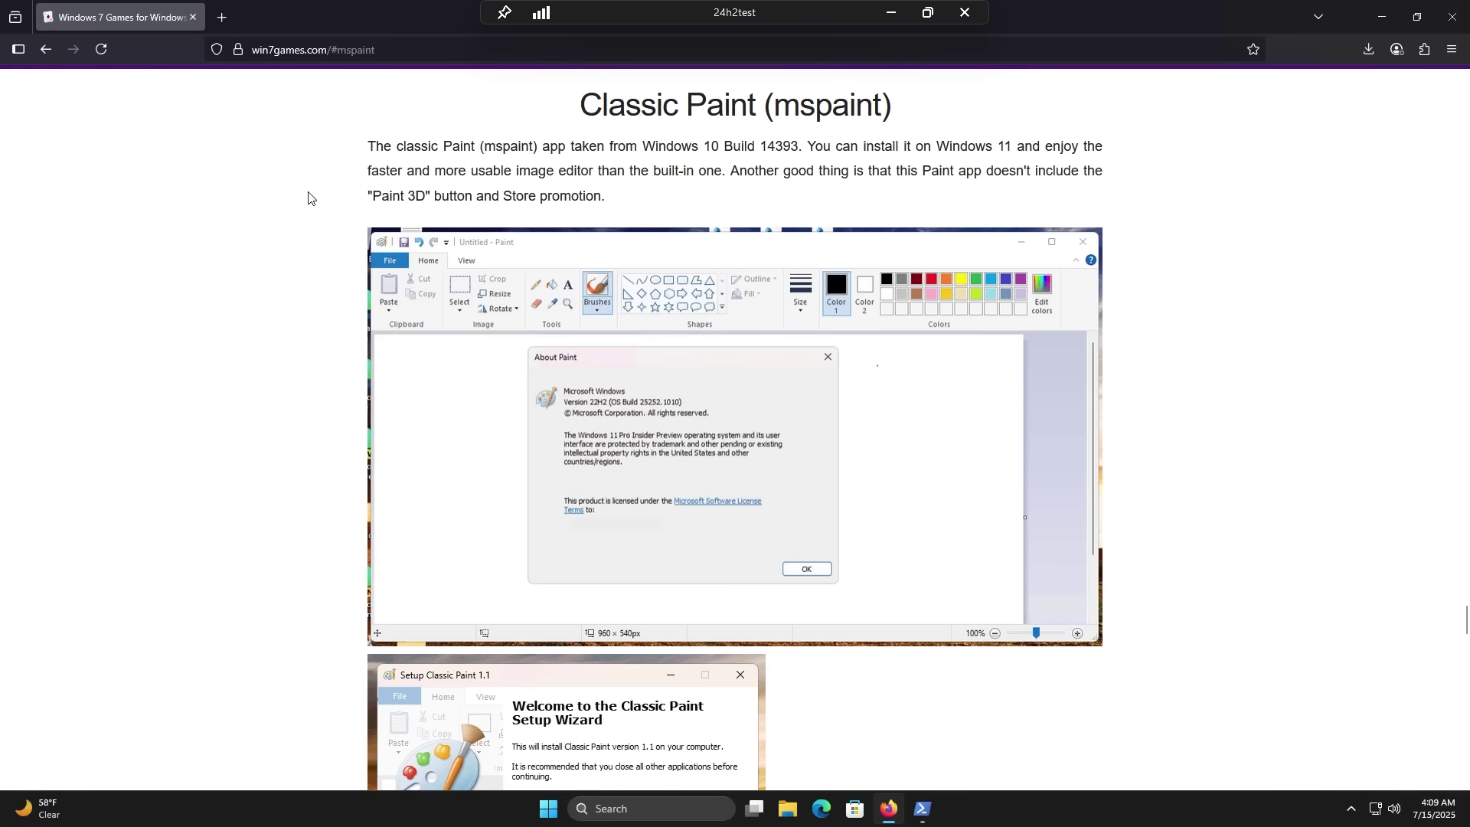
# Step: Download Classic Paint using the link at the end of its section on the page
pyautogui.scroll(-8, 315, 465)
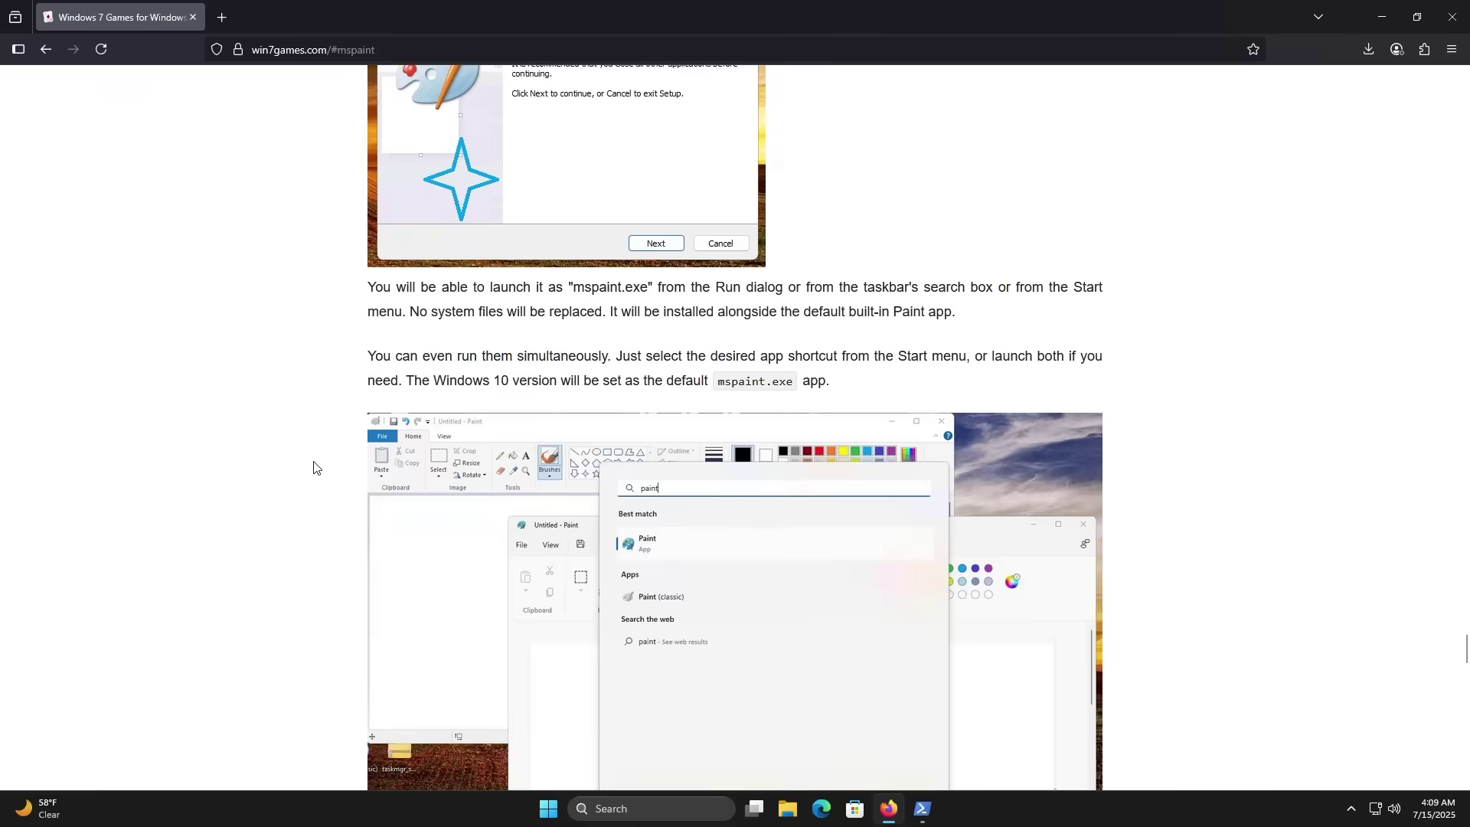
pyautogui.scroll(-20, 313, 467)
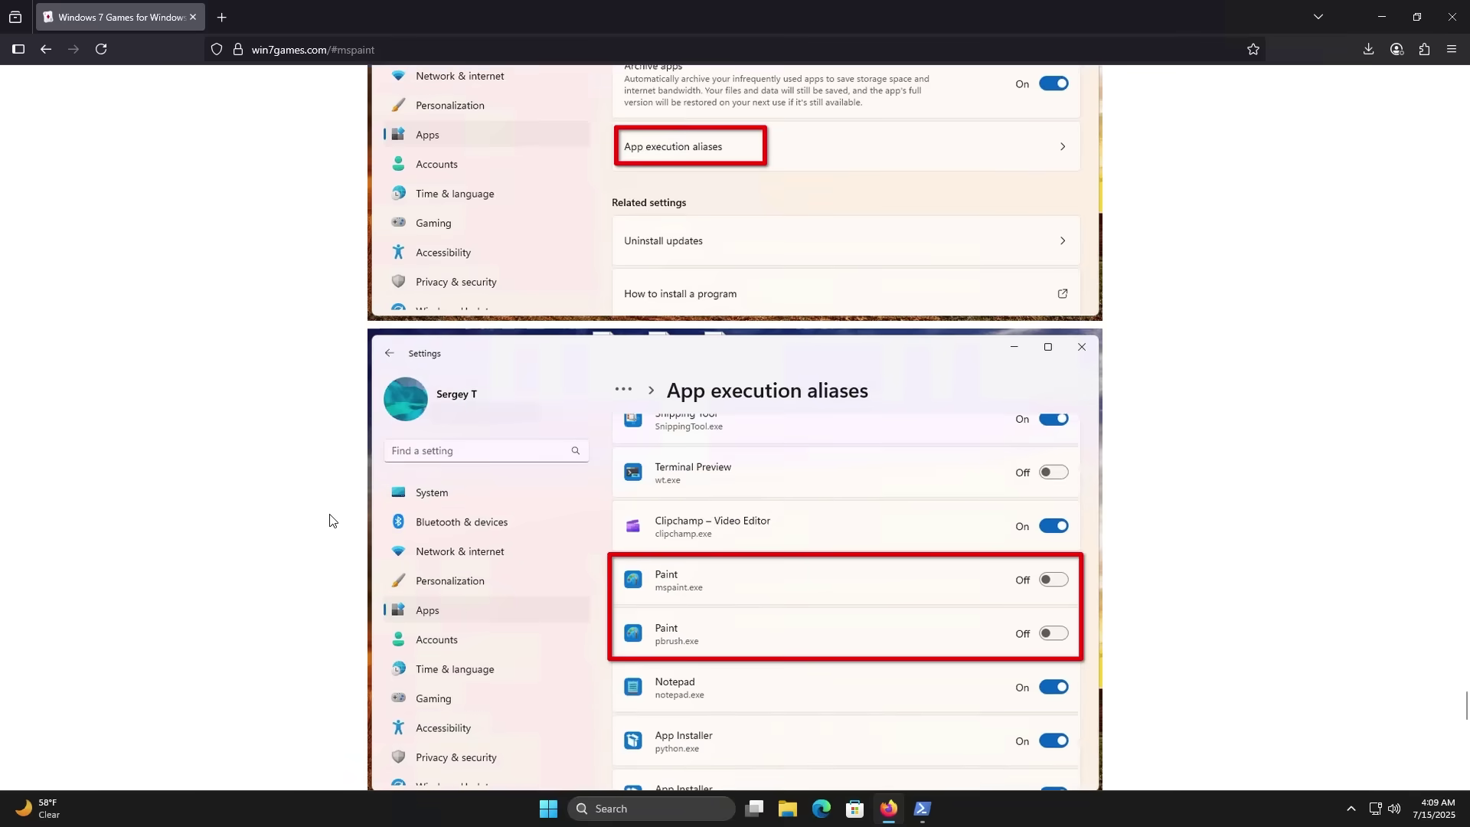
pyautogui.scroll(-10, 329, 520)
pyautogui.click(732, 512)
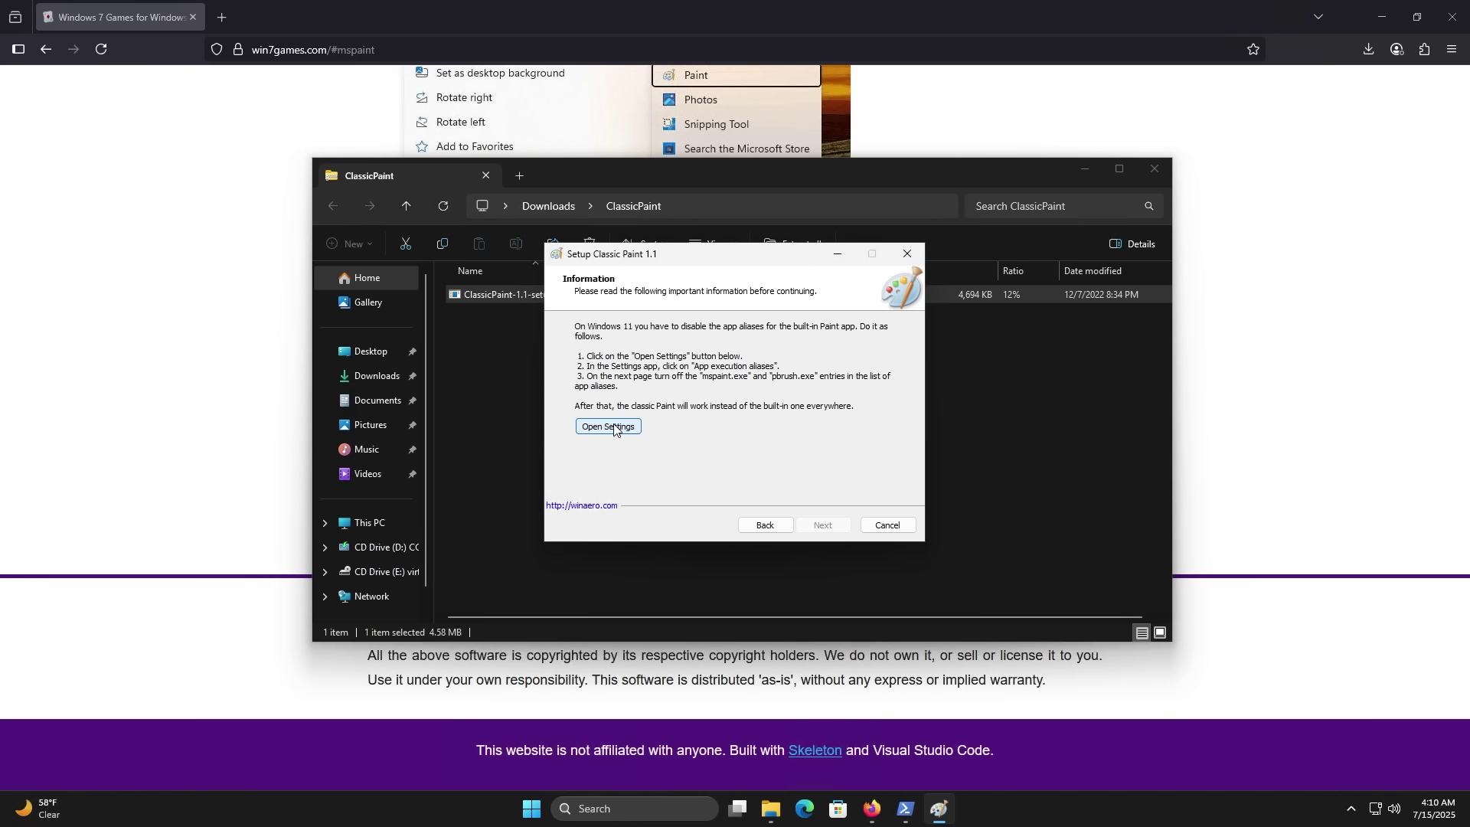
# Step: Open the Windows app settings from the Classic Paint setup and check the app execution aliases for mspaint.exe and pbrush.exe
pyautogui.click(610, 426)
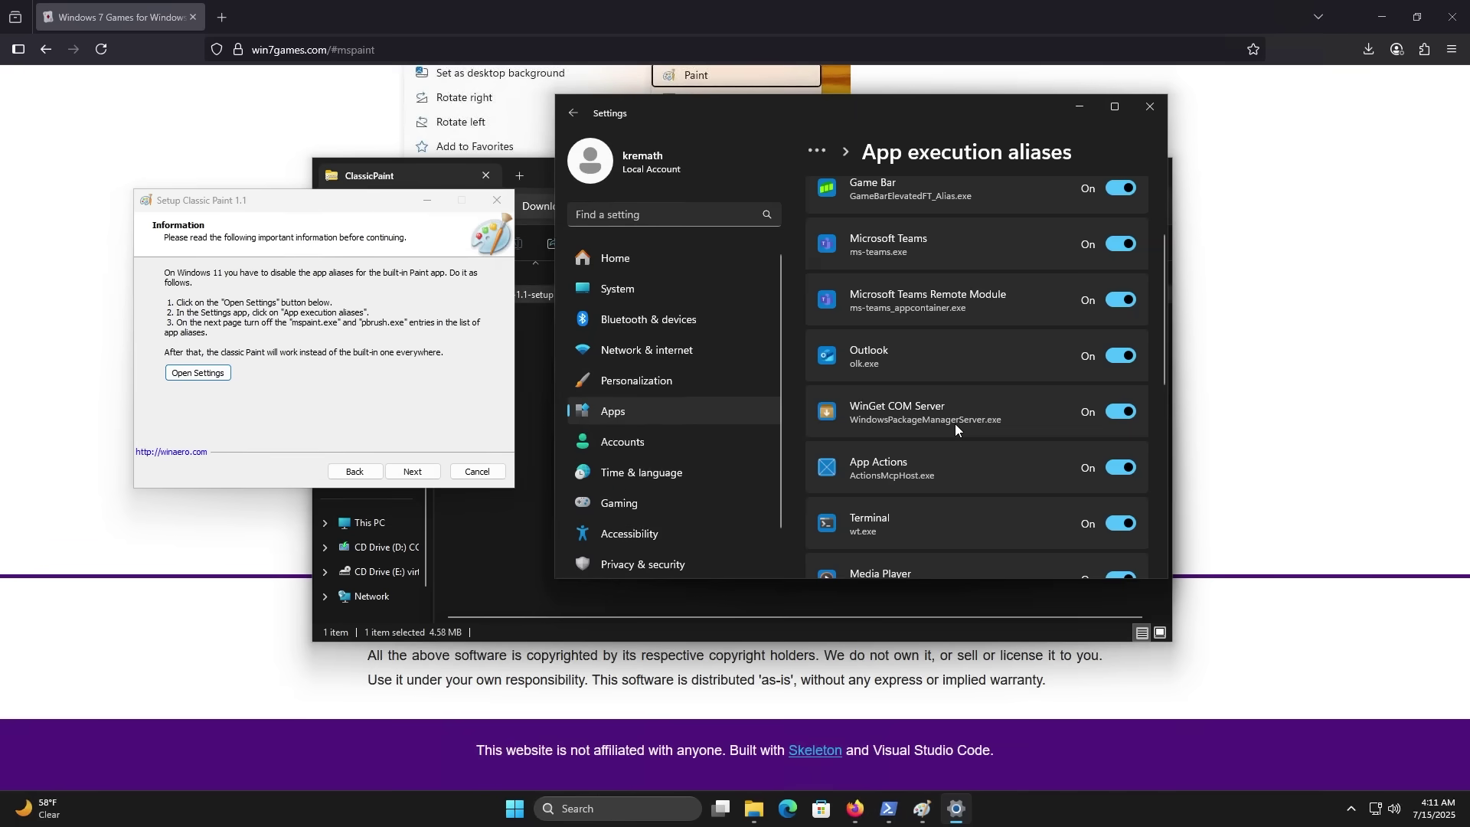
pyautogui.scroll(-2, 959, 425)
pyautogui.scroll(-3, 962, 421)
pyautogui.scroll(-3, 969, 416)
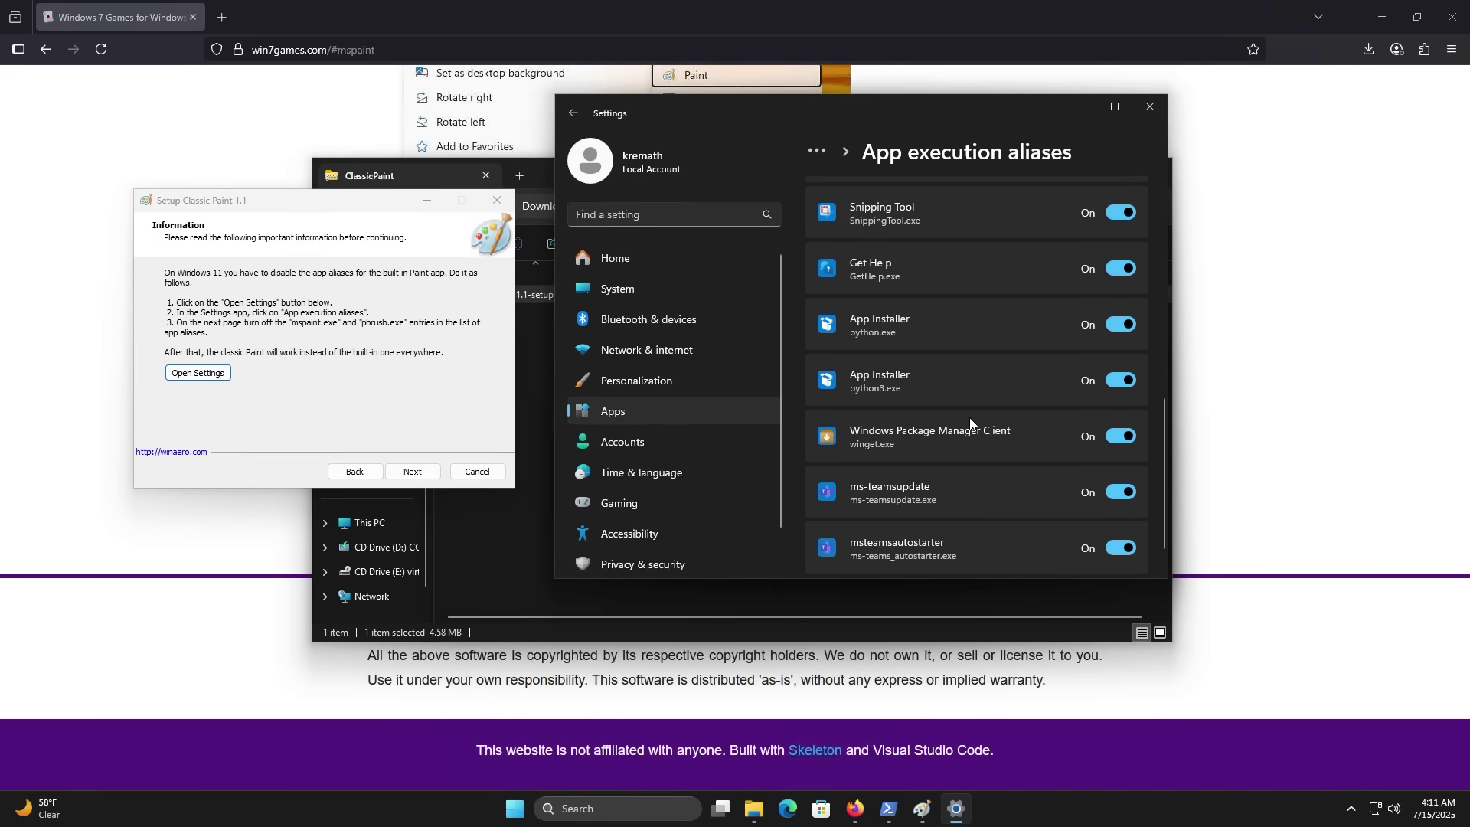
pyautogui.scroll(4, 969, 417)
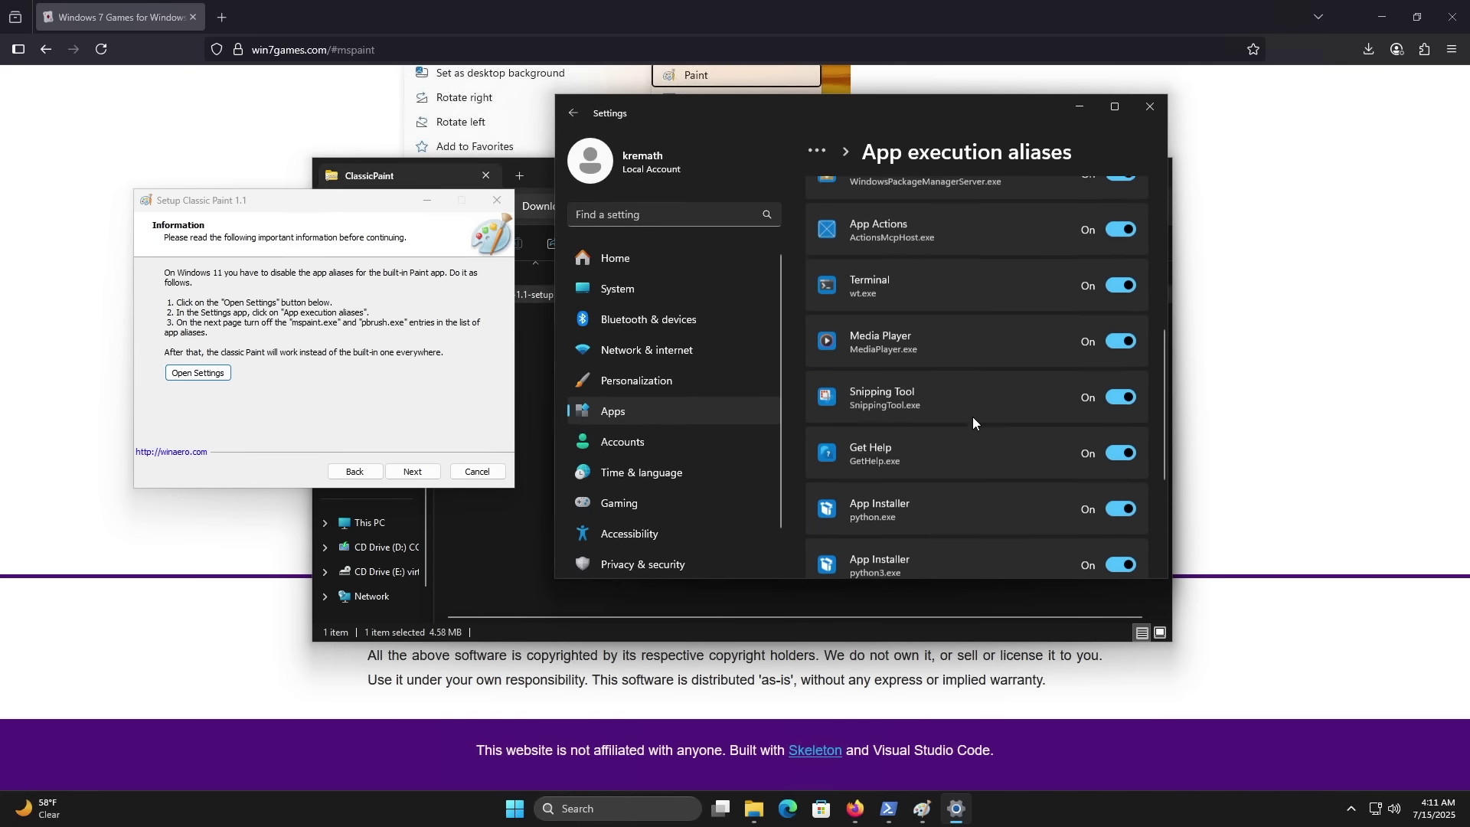
pyautogui.scroll(5, 974, 416)
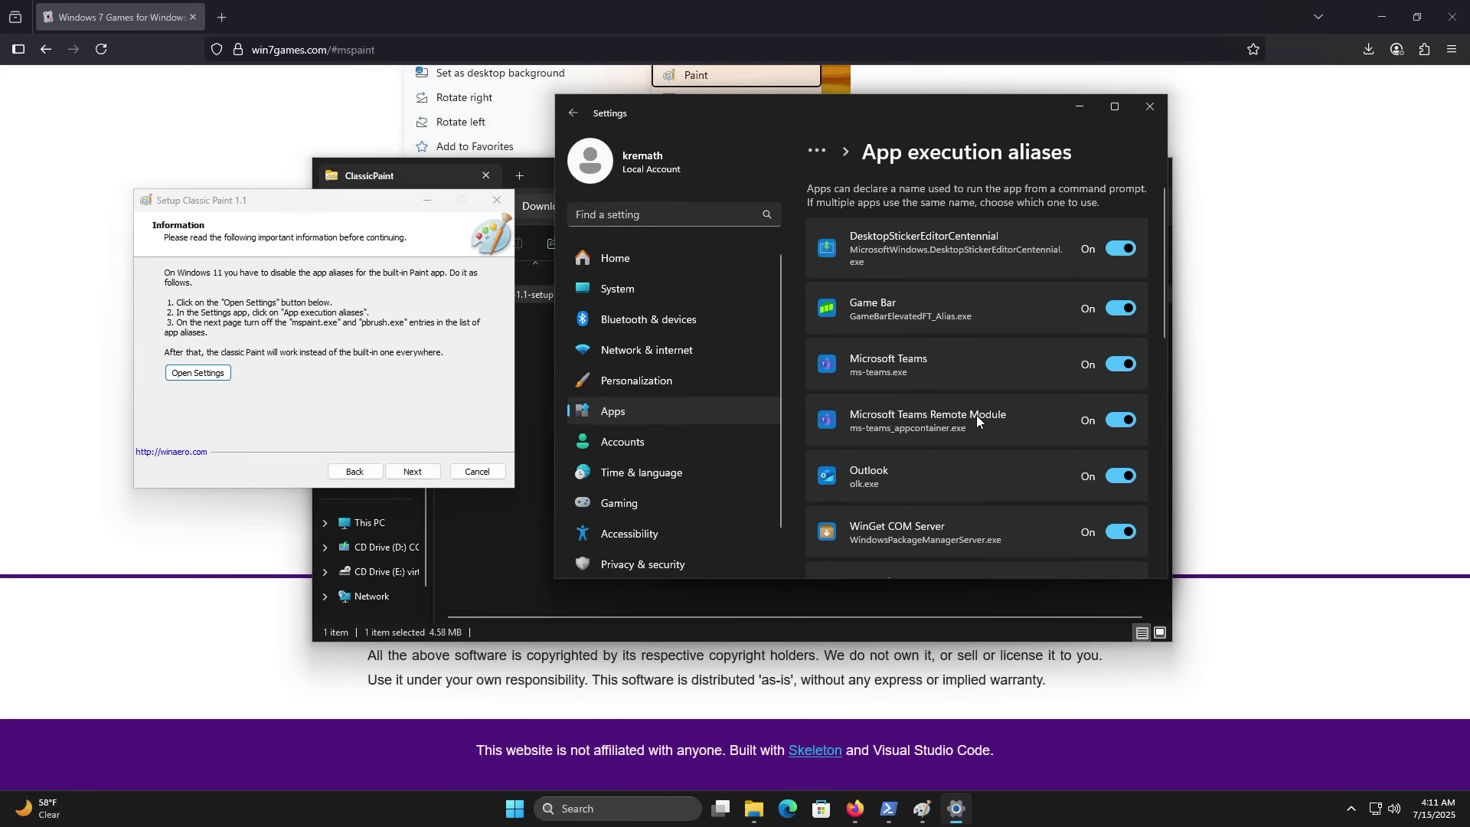
pyautogui.scroll(-10, 976, 415)
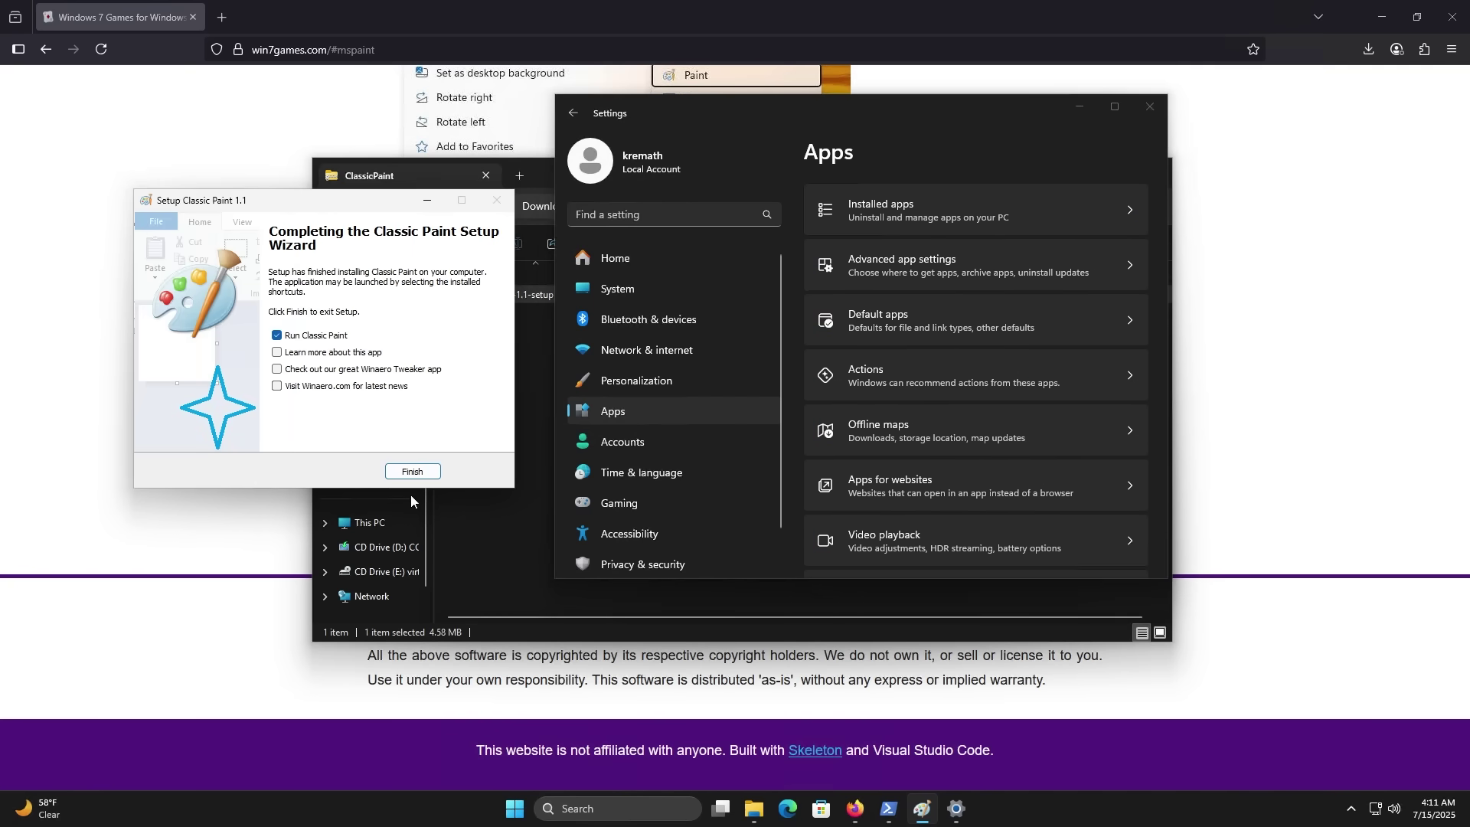
# Step: Finish the Classic Paint setup with the program launching, and look at its View and Home ribbons
pyautogui.click(411, 492)
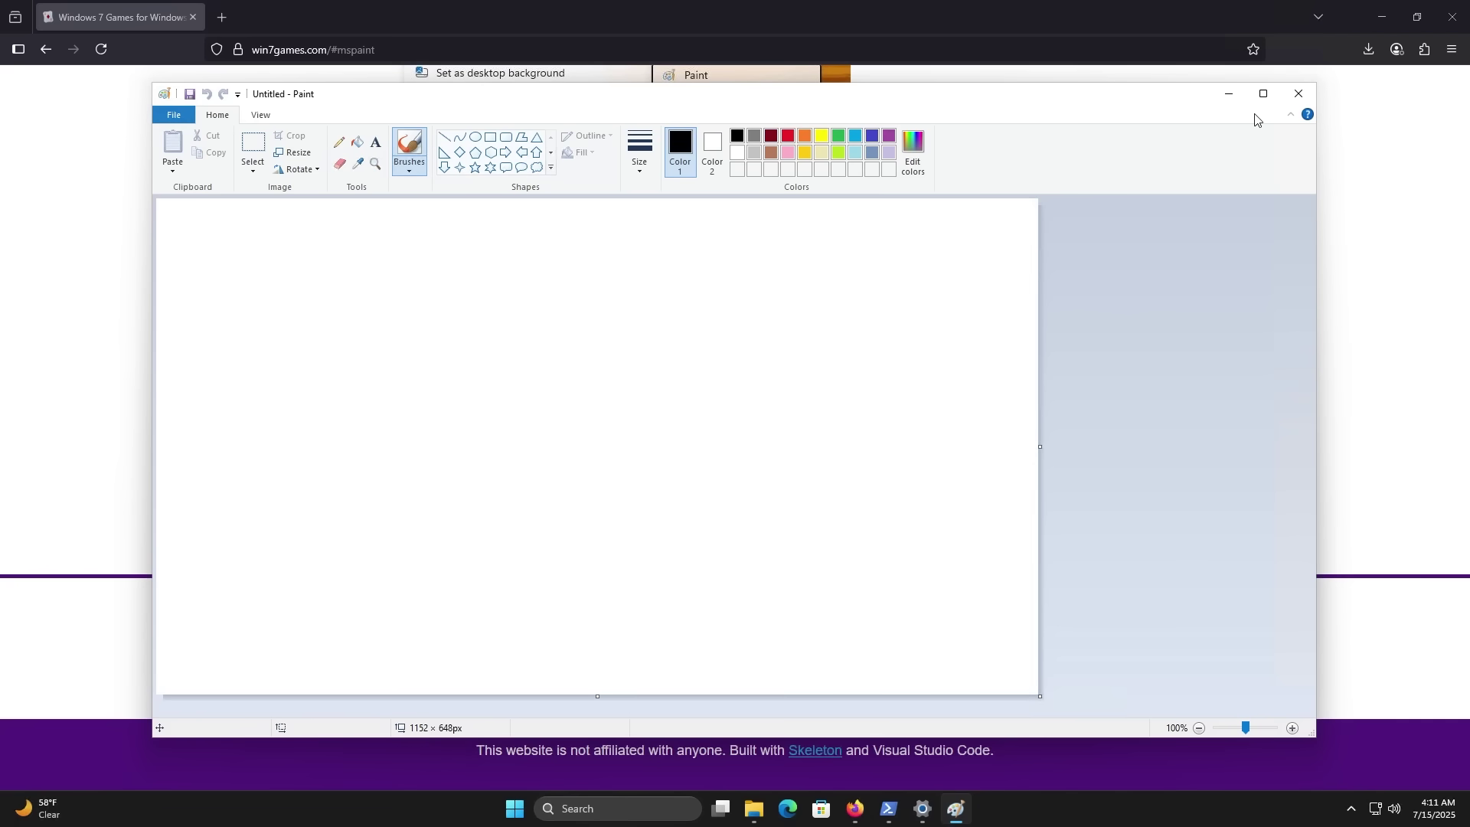
pyautogui.click(269, 117)
pyautogui.click(212, 116)
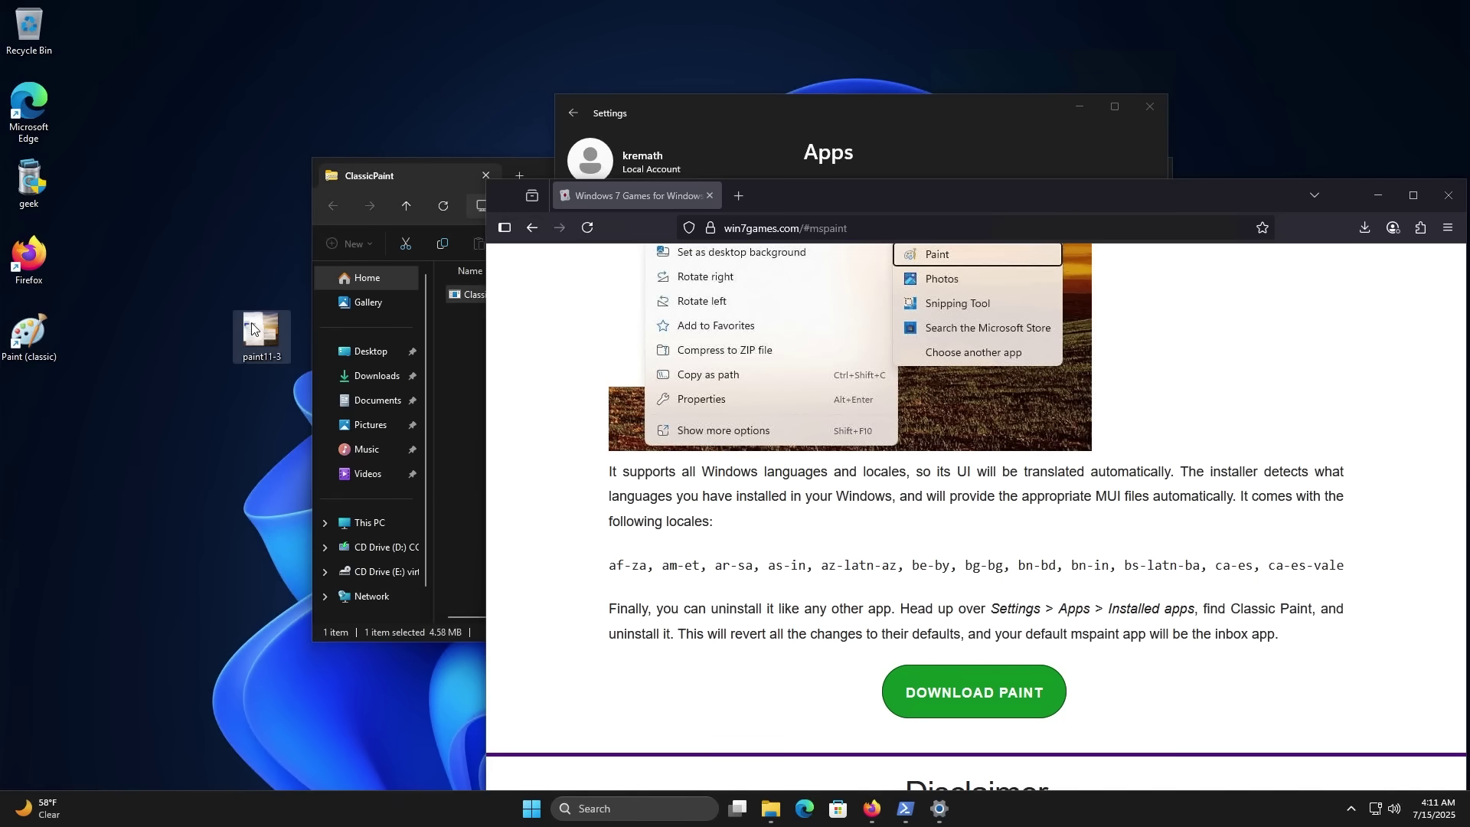
# Step: Open the paint11-3 image from the desktop just once with the newly installed Paint, and close it after viewing
pyautogui.rightClick(251, 323)
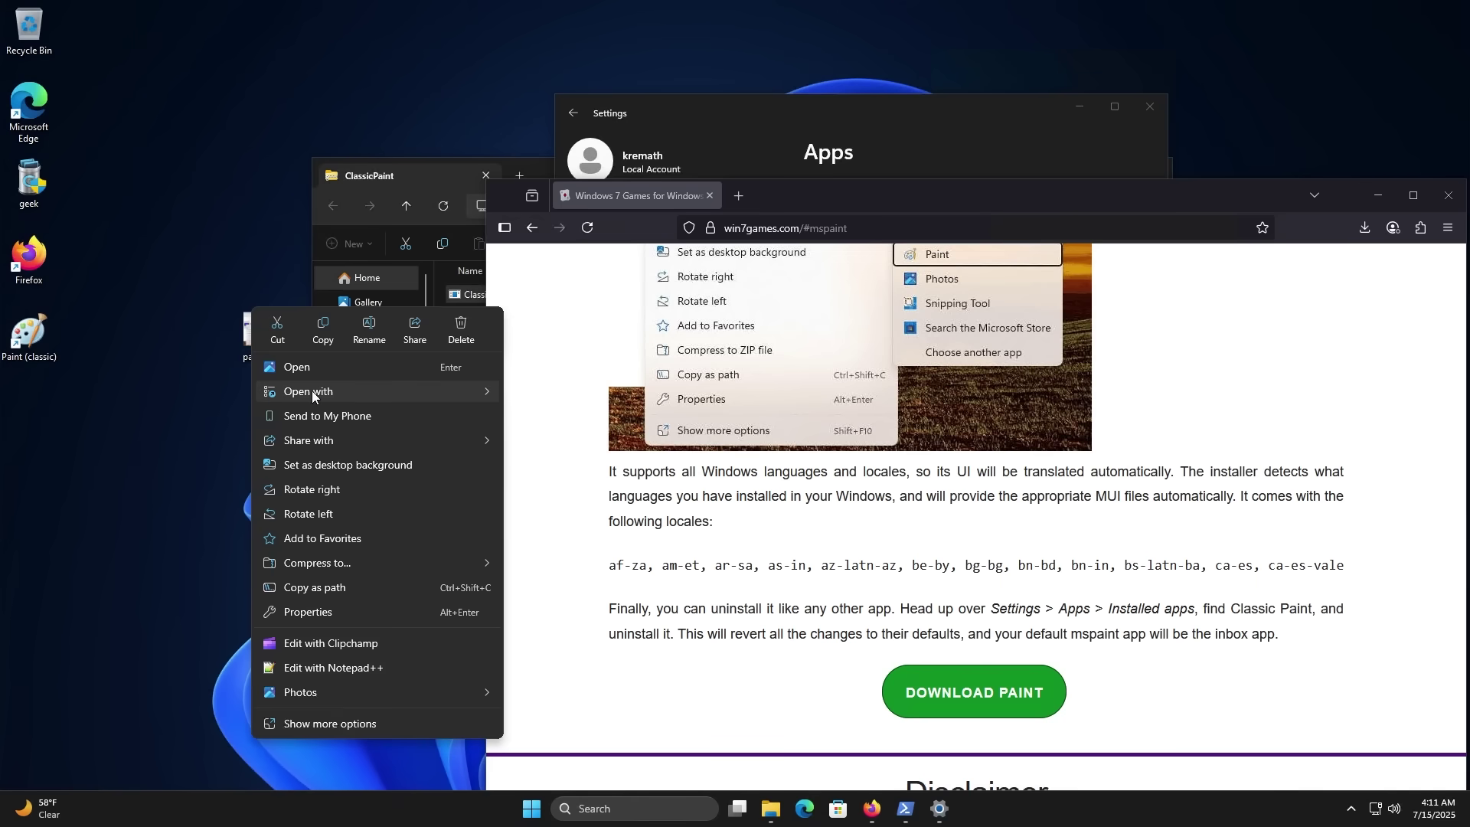
pyautogui.click(219, 337)
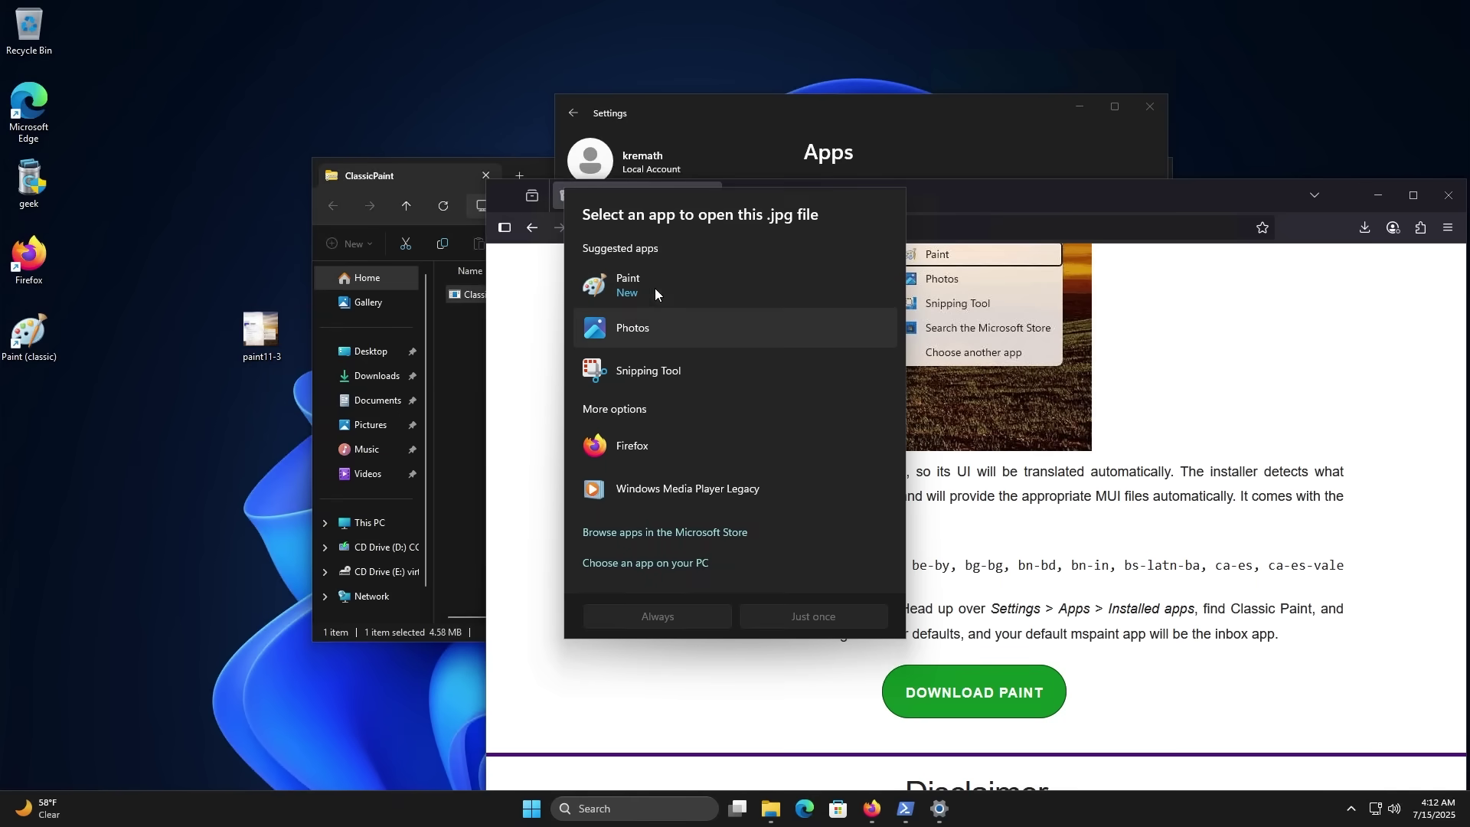
pyautogui.click(652, 279)
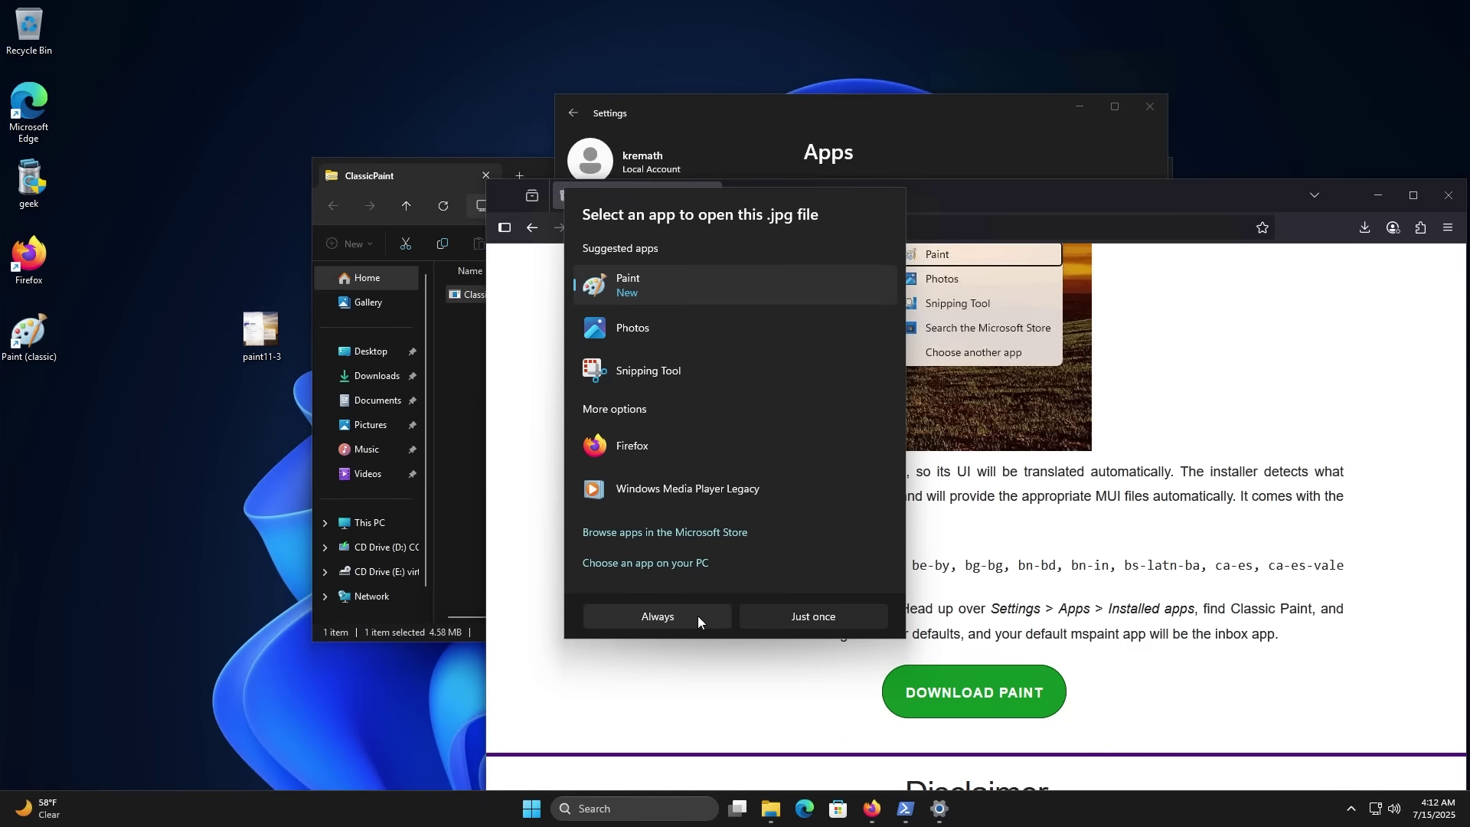
pyautogui.click(822, 615)
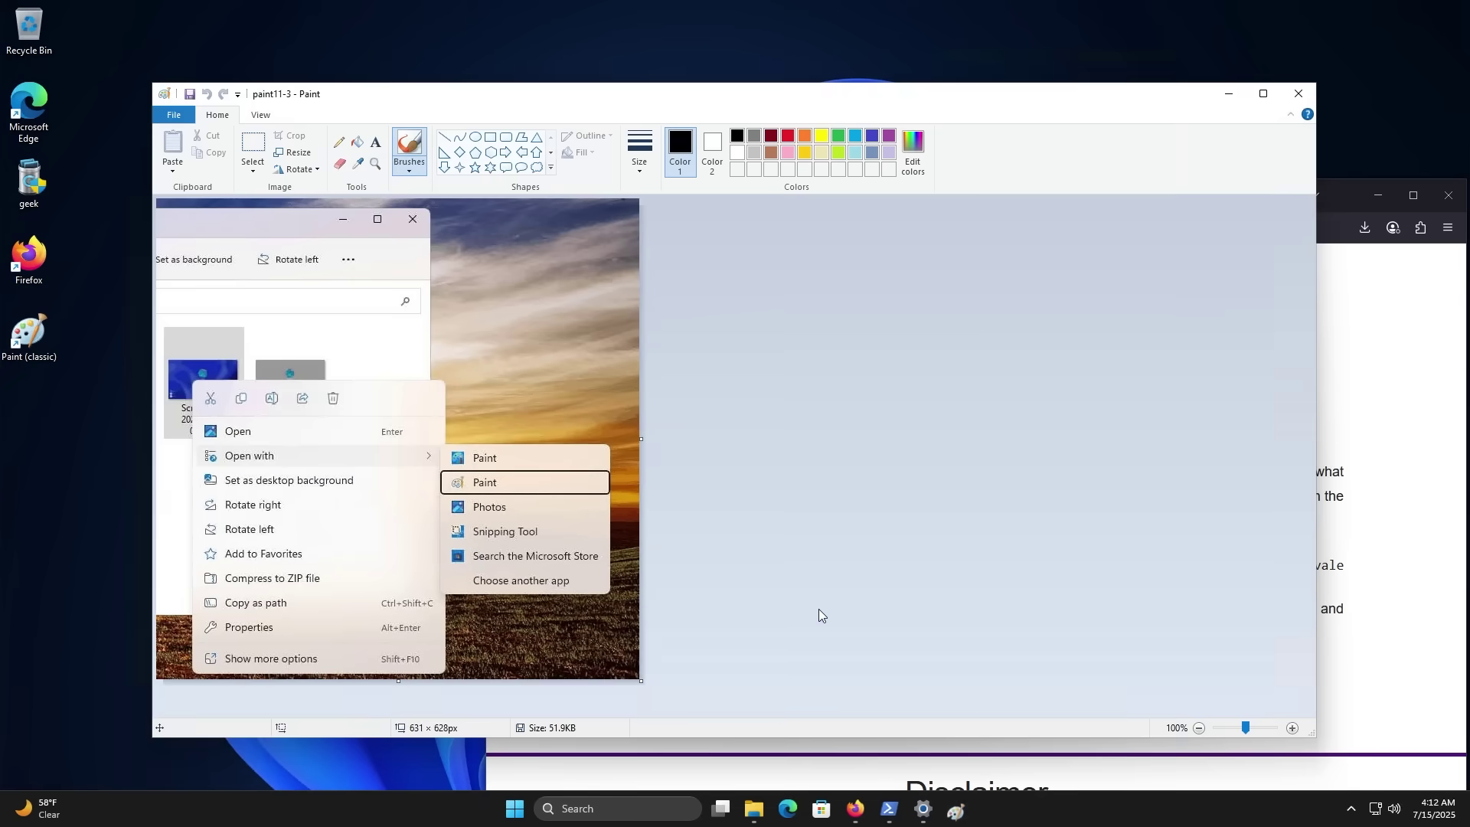
pyautogui.click(1295, 90)
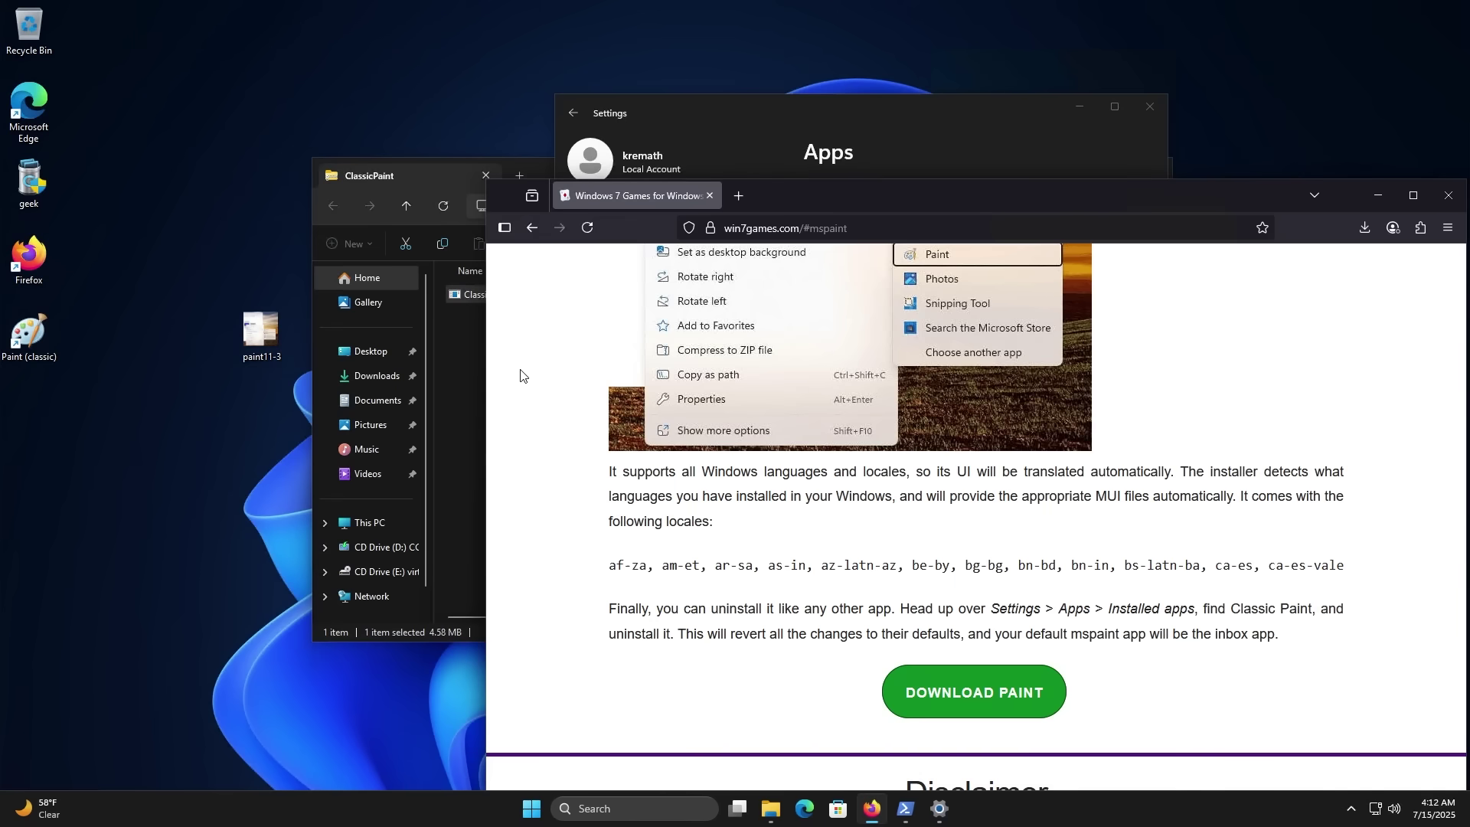
# Step: Bring up the list of apps that can open the paint11-3 image on the desktop
pyautogui.rightClick(245, 330)
pyautogui.moveTo(379, 392)
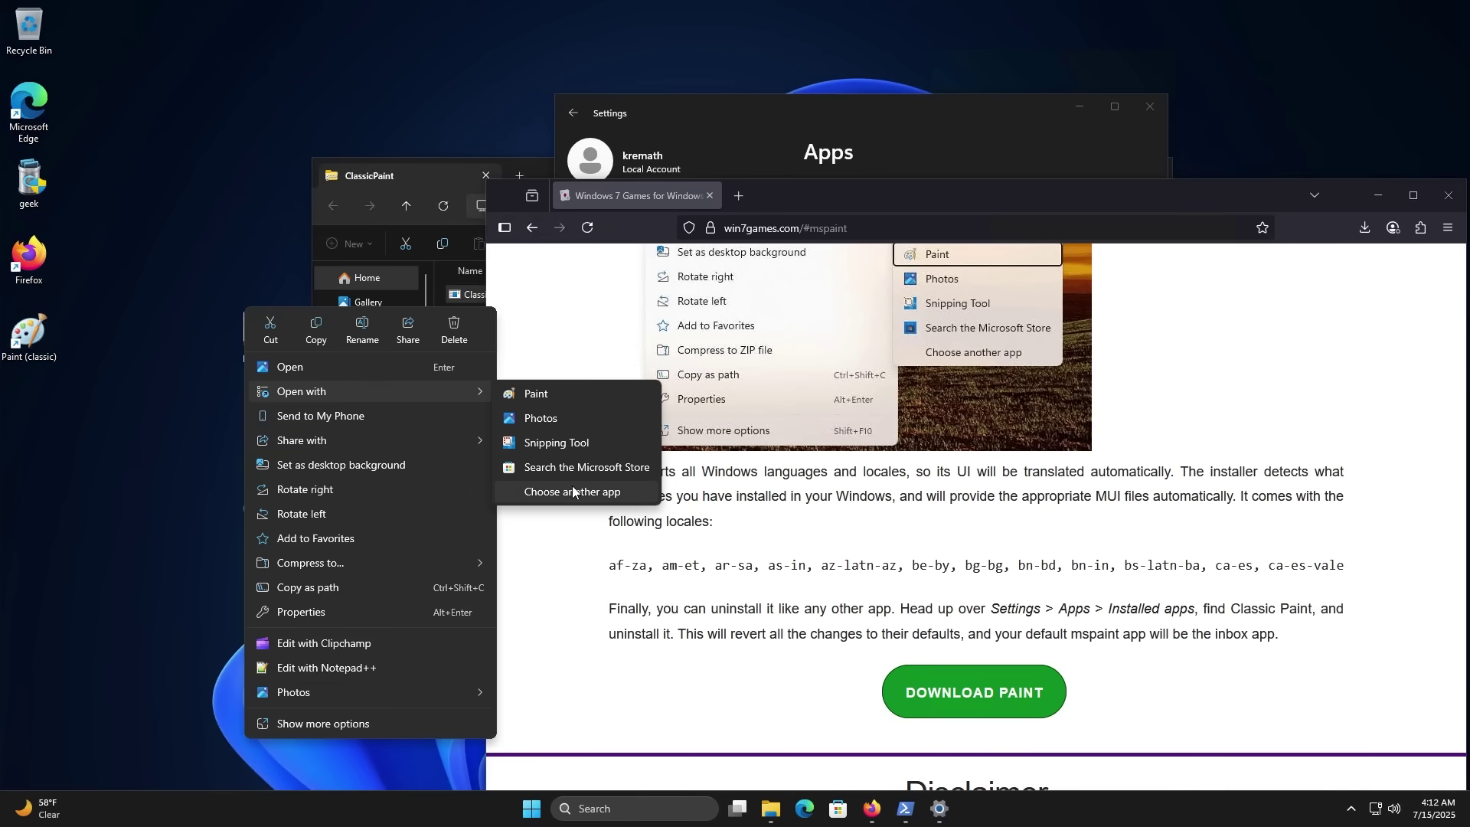